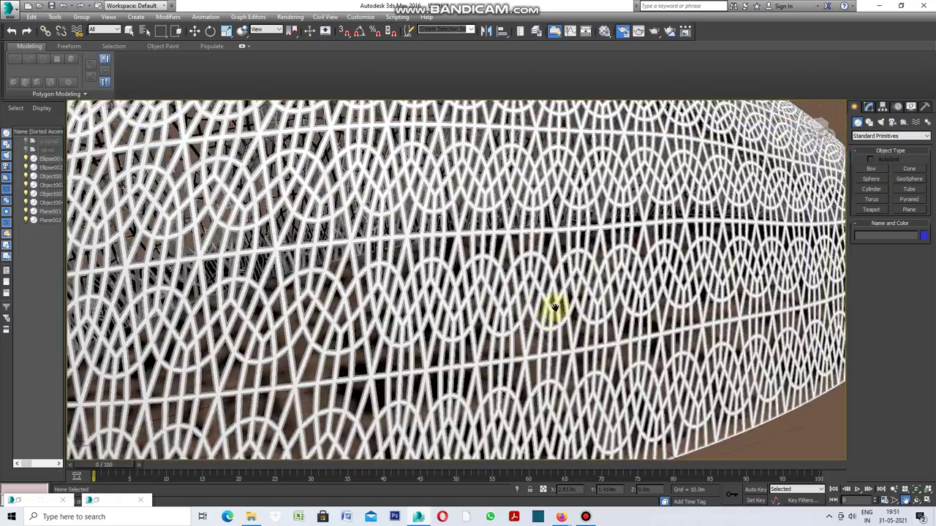
scroll(549, 310, "down", 2)
Orbit, pan and zoom around the lattice dome to inspect its openings
middle_click_drag(549, 299, 469, 312)
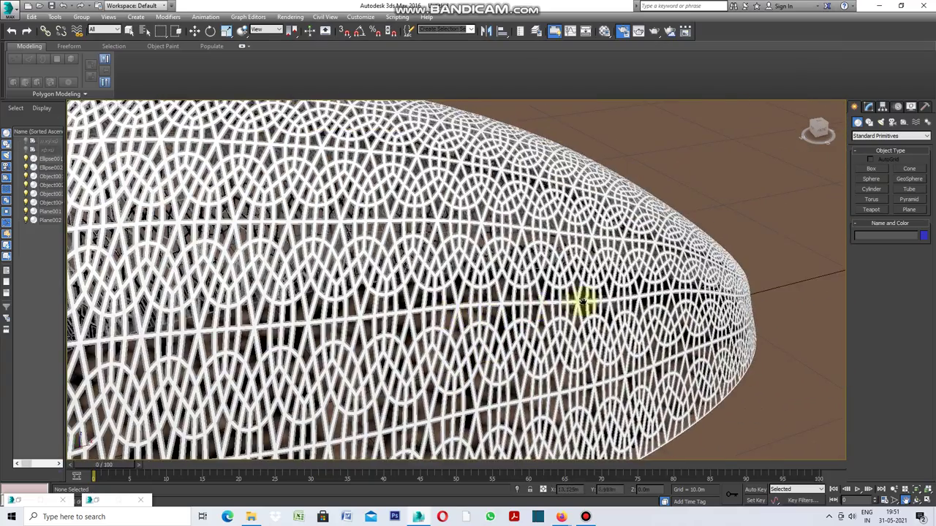
scroll(585, 300, "up", 2)
scroll(585, 300, "up", 2)
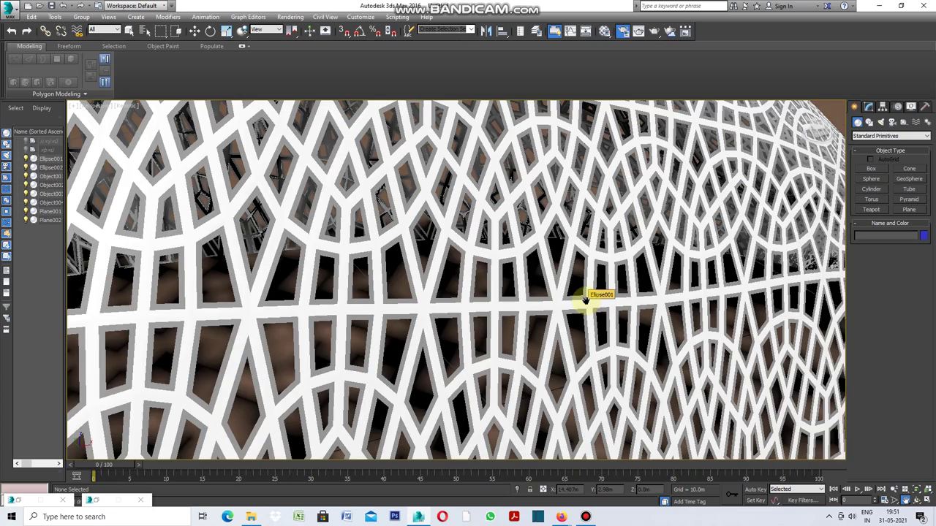
scroll(584, 299, "up", 3)
mouse_move(581, 291)
middle_mouse_down("alt")
mouse_move(511, 324)
mouse_move(583, 302)
mouse_move(491, 328)
mouse_move(584, 292)
mouse_move(501, 344)
mouse_move(509, 305)
mouse_move(520, 295)
mouse_move(539, 351)
mouse_move(512, 288)
mouse_move(463, 297)
mouse_move(405, 284)
mouse_move(501, 338)
mouse_move(491, 288)
mouse_move(464, 256)
mouse_move(493, 312)
mouse_move(434, 280)
mouse_move(451, 317)
mouse_move(440, 319)
mouse_move(428, 282)
mouse_move(437, 296)
mouse_move(456, 288)
mouse_move(359, 278)
mouse_move(393, 236)
mouse_move(382, 238)
mouse_move(387, 295)
mouse_move(334, 284)
mouse_move(331, 303)
mouse_move(315, 309)
mouse_move(365, 282)
middle_mouse_up("alt")
scroll(495, 276, "up", 3)
scroll(414, 301, "up", 2)
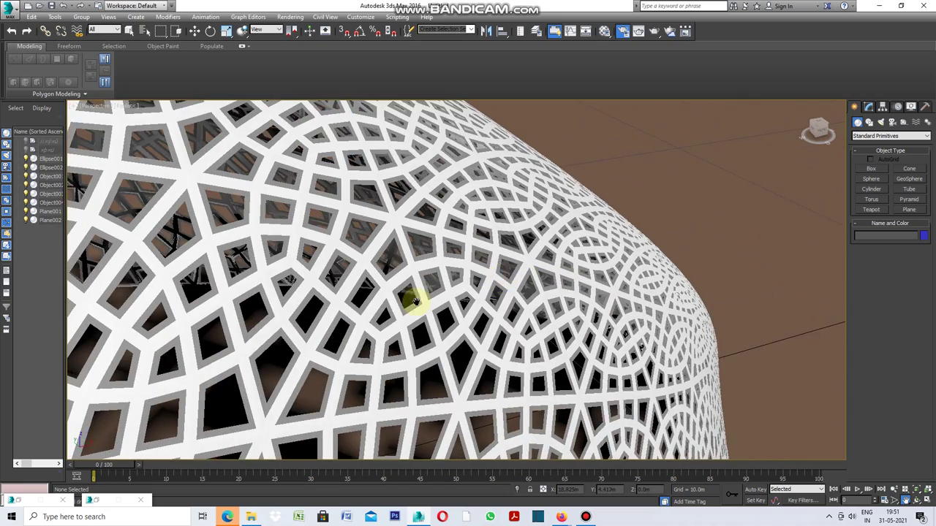
mouse_move(400, 307)
middle_mouse_down("alt")
mouse_move(498, 247)
mouse_move(463, 282)
mouse_move(464, 299)
mouse_move(497, 273)
mouse_move(562, 255)
middle_mouse_up("alt")
mouse_move(450, 320)
middle_mouse_down()
mouse_move(553, 297)
mouse_move(575, 282)
middle_mouse_up()
middle_click_drag(435, 359, 504, 315)
scroll(410, 314, "down", 5)
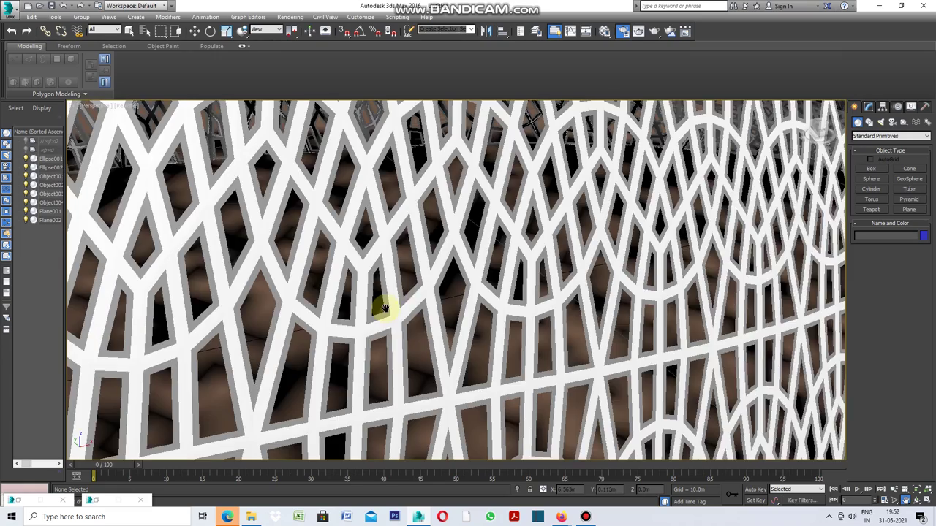
mouse_move(352, 364)
middle_mouse_down()
mouse_move(456, 313)
mouse_move(434, 322)
middle_mouse_up()
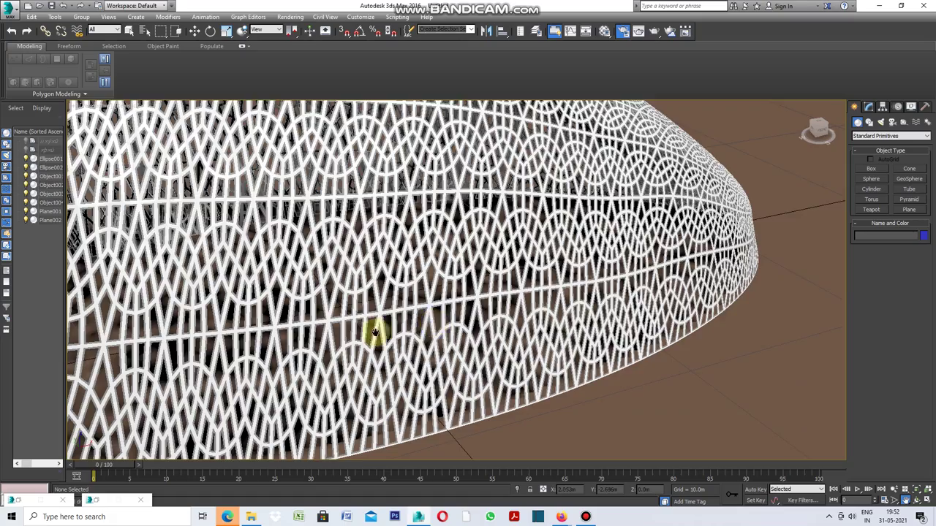
middle_click_drag(374, 333, 529, 303)
mouse_move(367, 339)
middle_mouse_down()
mouse_move(442, 377)
mouse_move(518, 367)
mouse_move(413, 363)
middle_mouse_up()
mouse_move(319, 332)
middle_mouse_down()
mouse_move(393, 365)
mouse_move(428, 340)
mouse_move(402, 360)
middle_mouse_up()
scroll(391, 379, "up", 3)
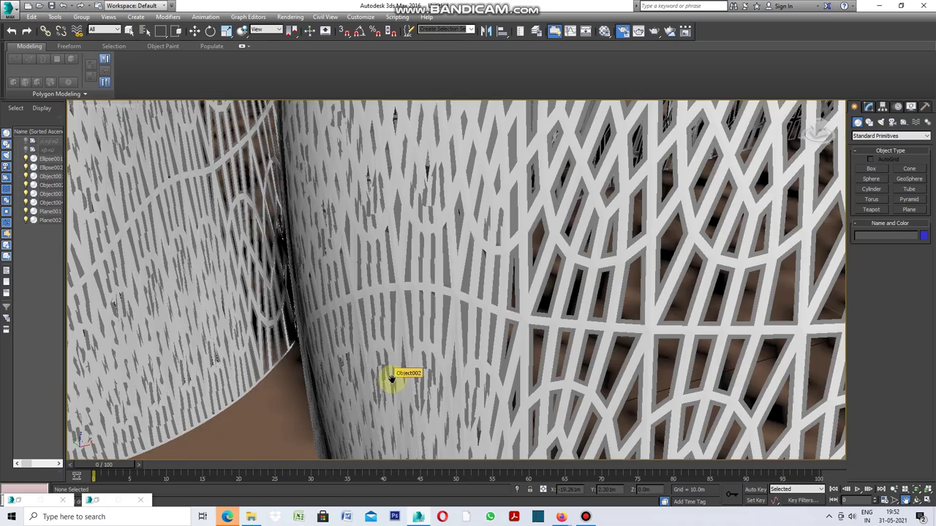
scroll(419, 342, "down", 3)
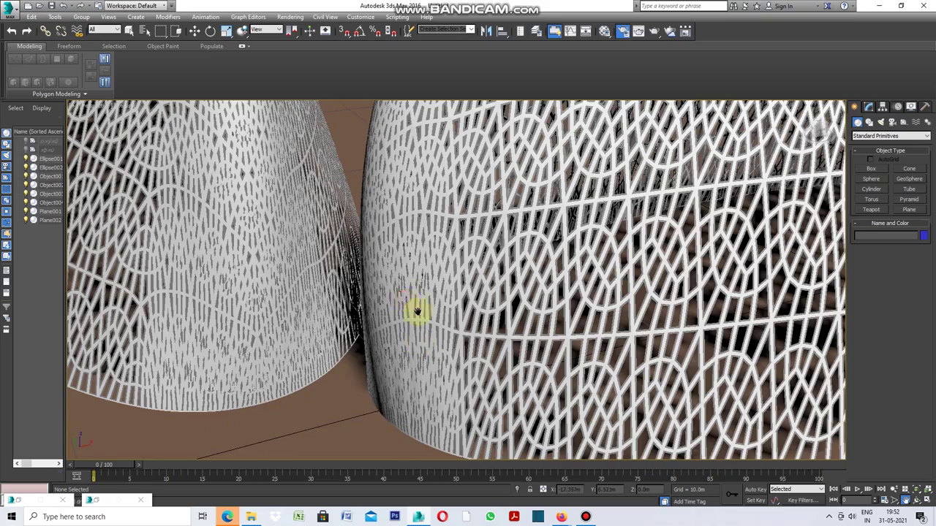
Reframe the perspective view so both domes sit over the brown floor
middle_click_drag(416, 312, 478, 341)
mouse_move(378, 273)
middle_mouse_down()
mouse_move(457, 361)
mouse_move(429, 319)
mouse_move(442, 372)
middle_mouse_up()
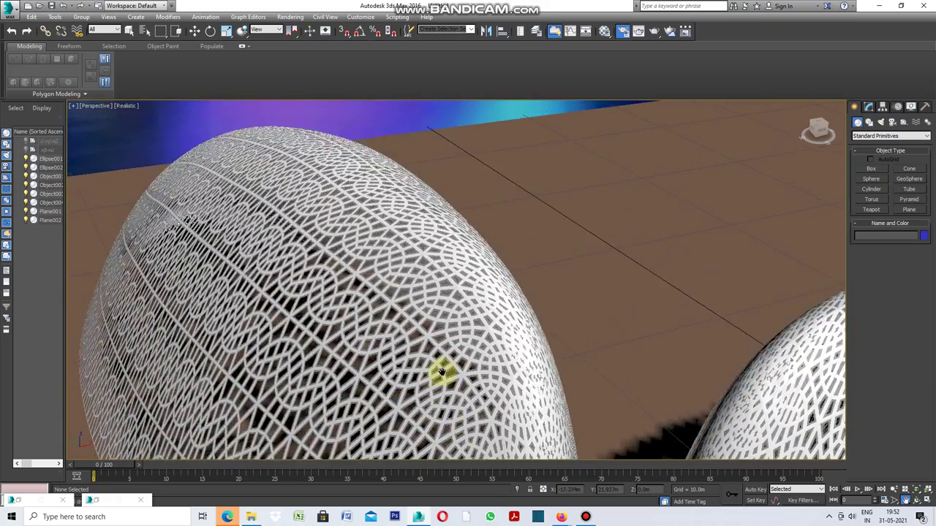
middle_click_drag(383, 355, 462, 311)
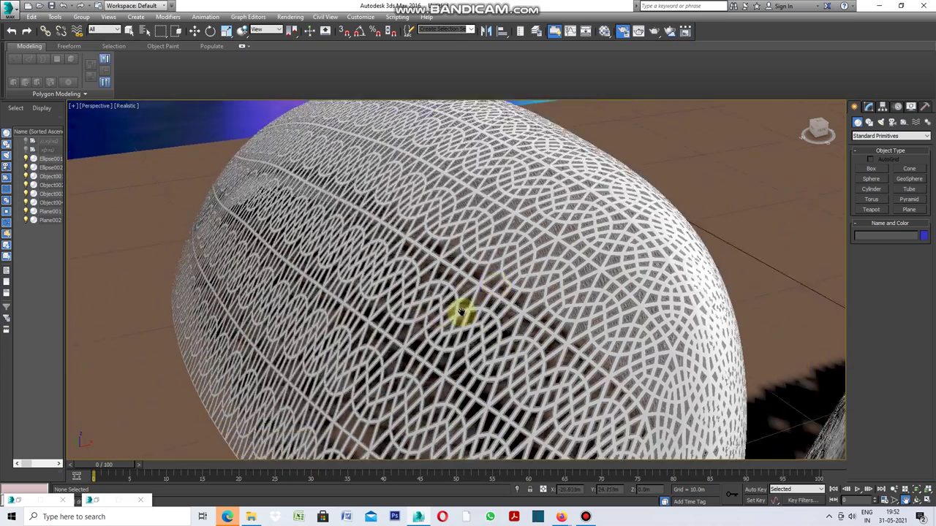
scroll(468, 303, "up", 1)
scroll(507, 328, "up", 3)
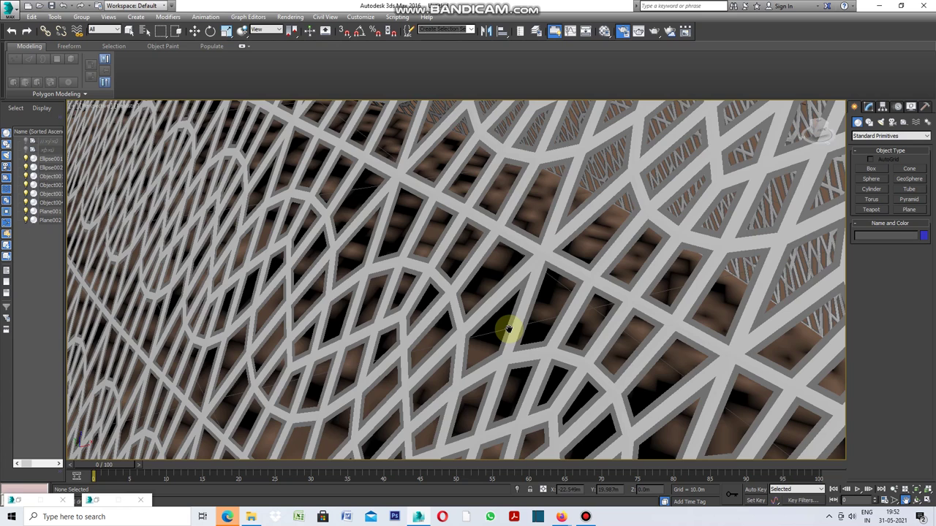
scroll(508, 329, "up", 3)
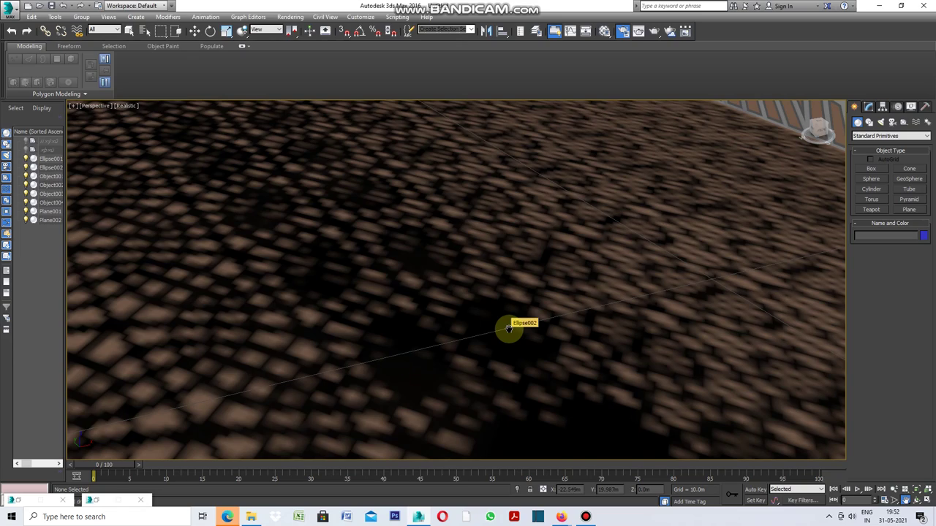
scroll(508, 328, "down", 3)
scroll(508, 328, "down", 3)
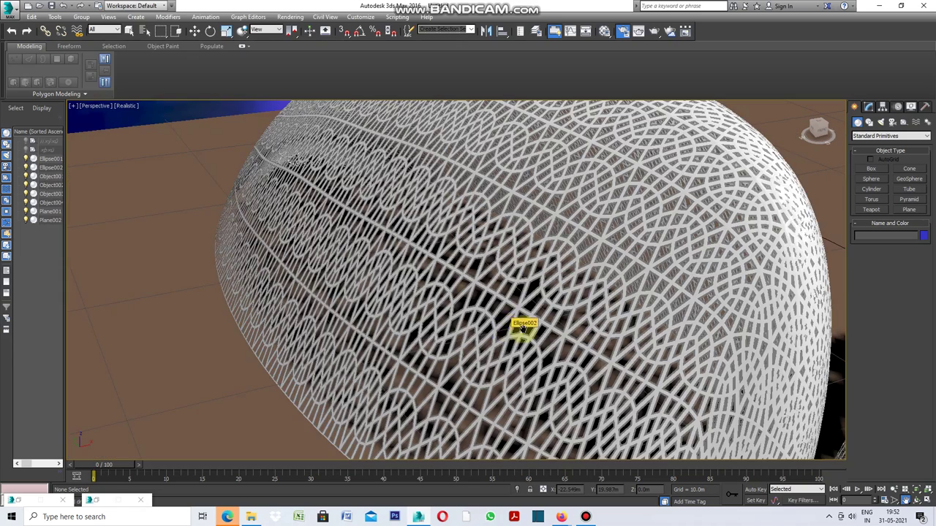
mouse_move(543, 344)
middle_mouse_down()
mouse_move(401, 372)
mouse_move(531, 345)
mouse_move(463, 351)
middle_mouse_up()
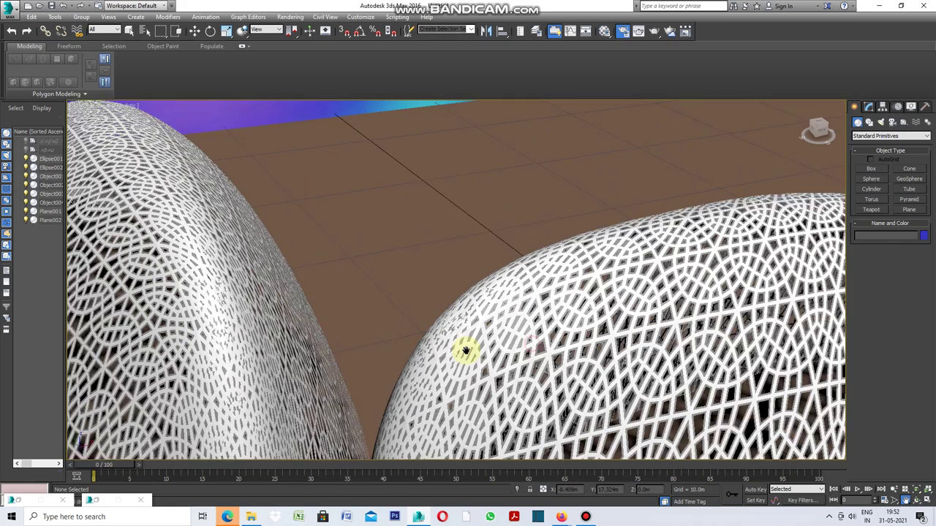
scroll(455, 350, "up", 2)
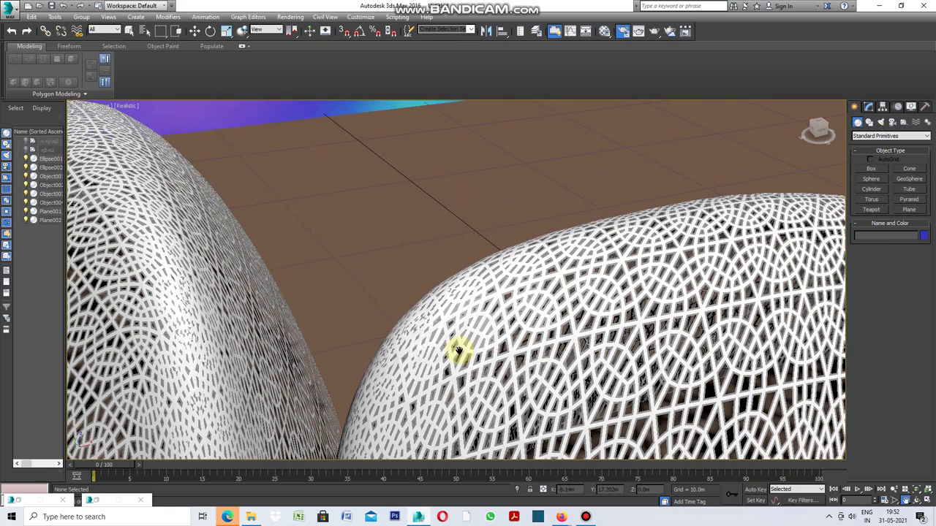
left_click(916, 501)
mouse_move(455, 167)
left_mouse_down()
mouse_move(449, 174)
mouse_move(451, 164)
mouse_move(460, 193)
mouse_move(484, 153)
left_mouse_up()
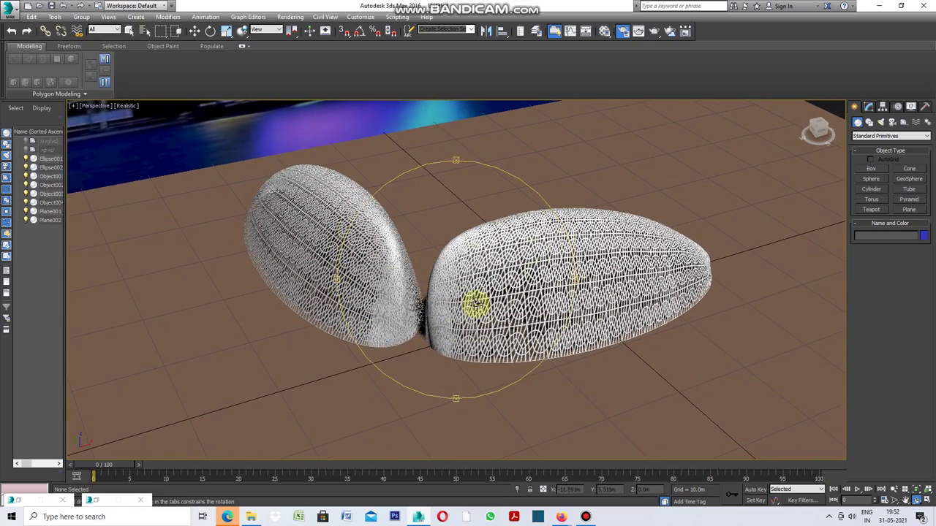
scroll(479, 303, "up", 3)
scroll(620, 324, "up", 3)
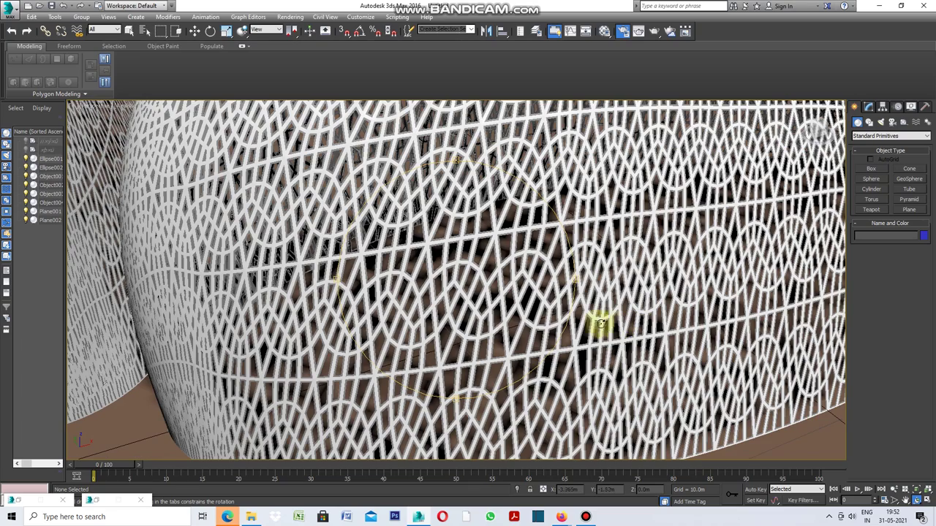
left_click_drag(571, 285, 542, 286)
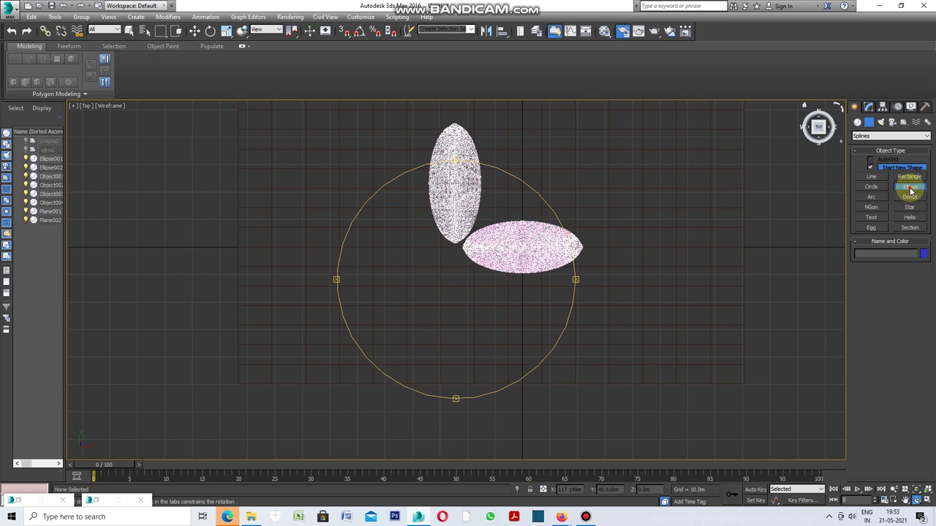
Draw an ellipse about 18.17 m by 39.72 m below the domes
left_click(910, 189)
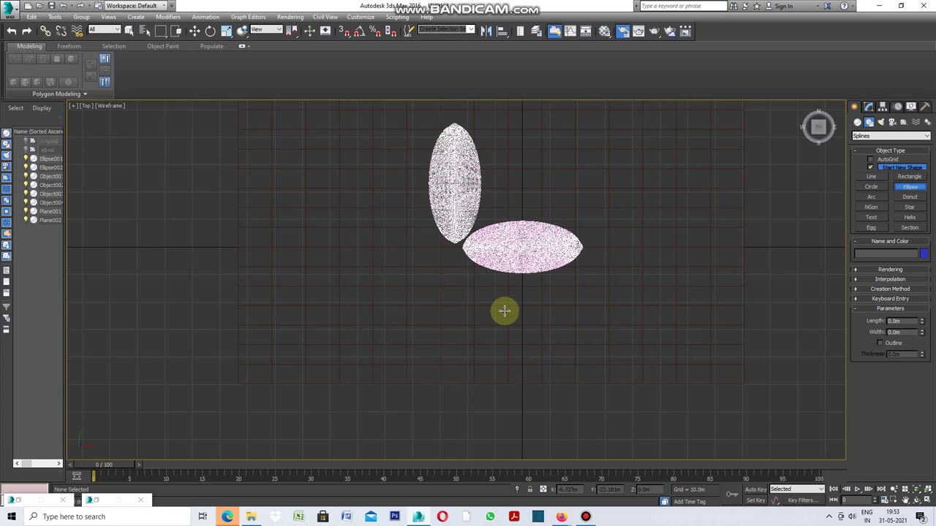
scroll(501, 306, "up", 2)
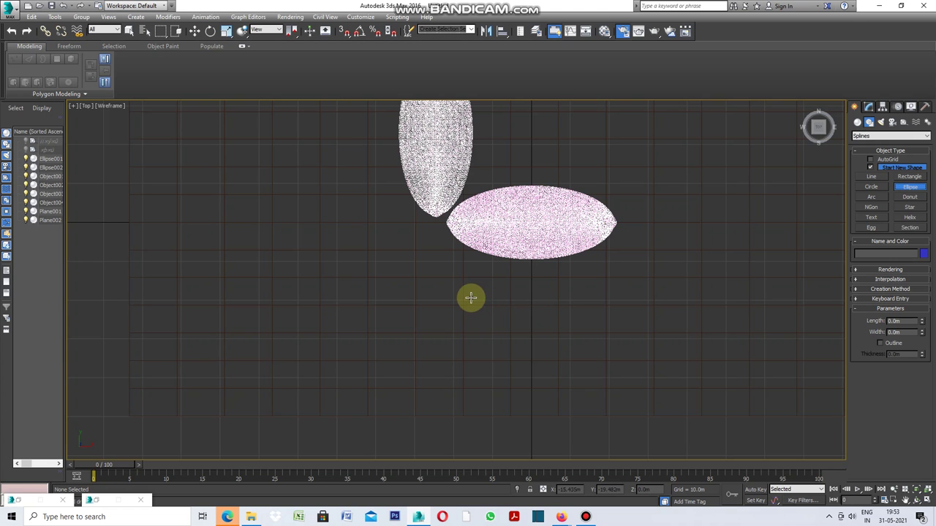
left_click_drag(465, 294, 619, 364)
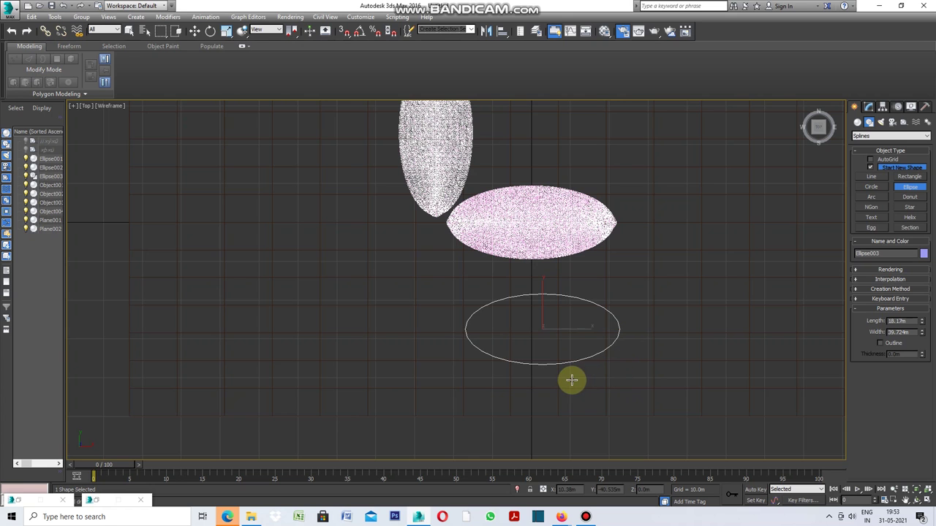
scroll(564, 380, "up", 3)
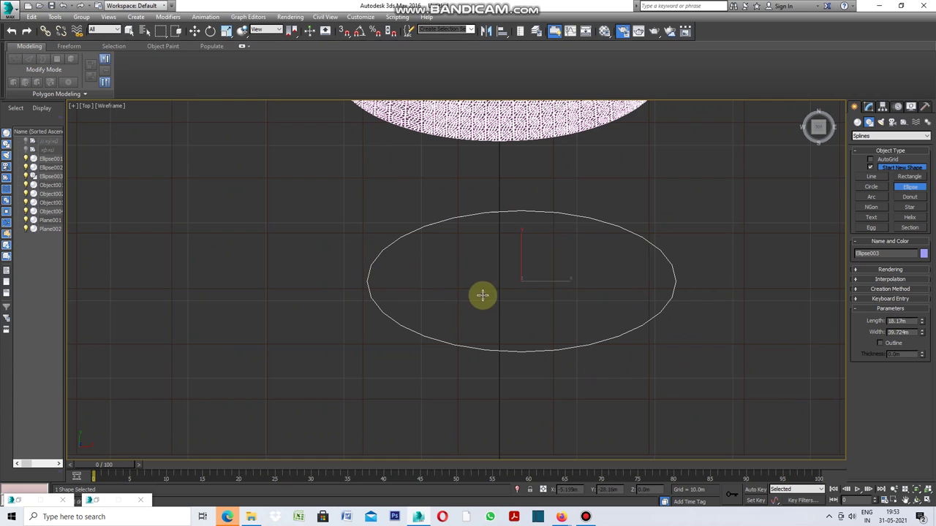
scroll(422, 279, "down", 2)
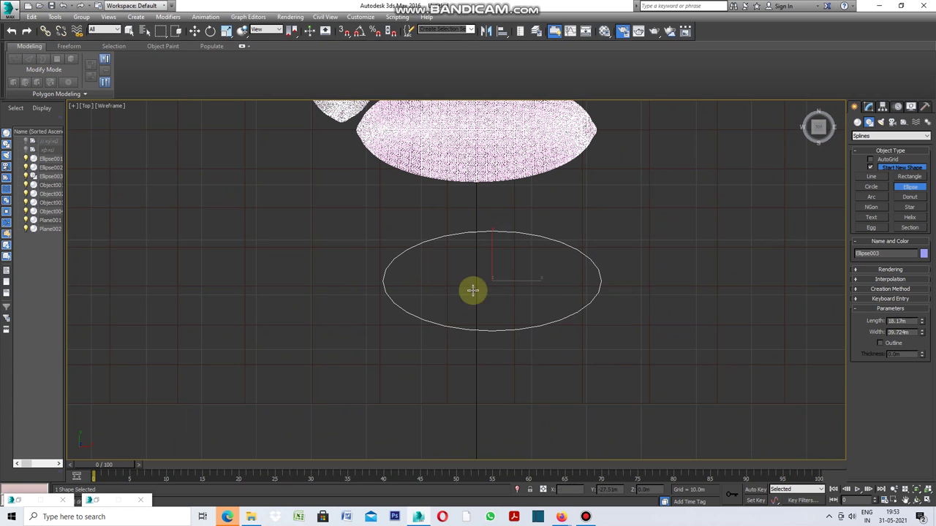
Convert Ellipse003 to Editable Spline, enter Vertex level and tick Connect beside Refine
right_click(620, 315)
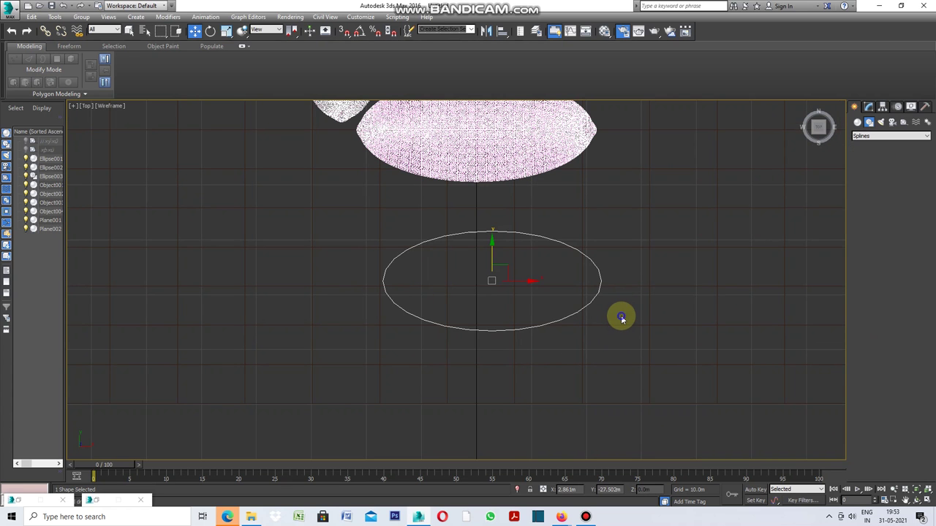
right_click(621, 315)
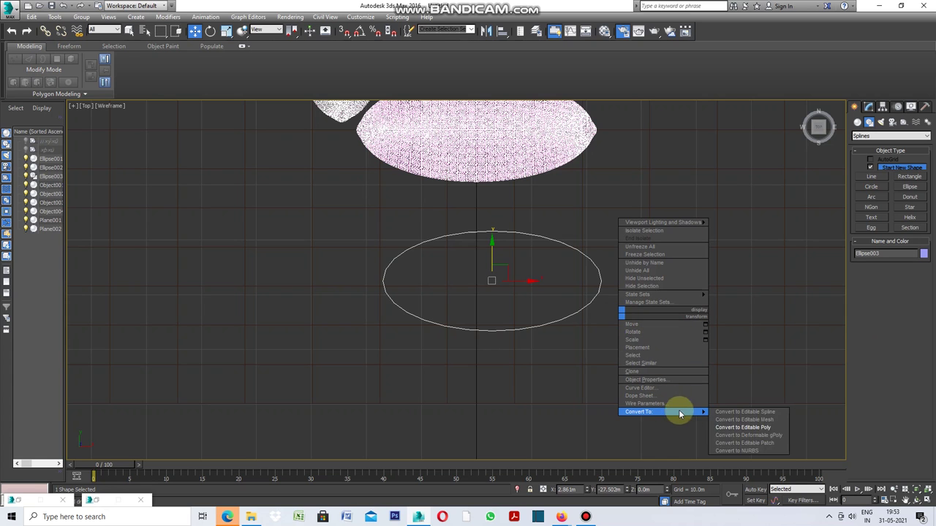
mouse_move(638, 412)
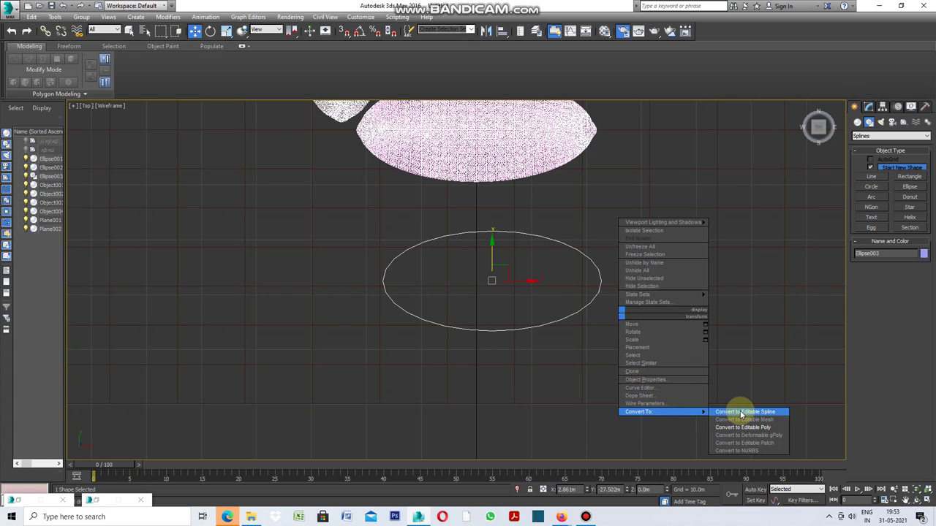
left_click(742, 414)
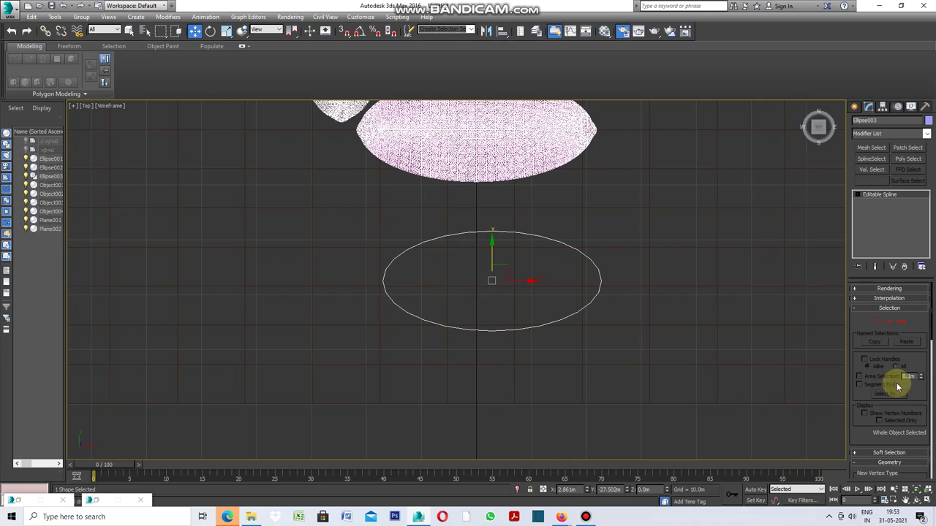
left_click(881, 323)
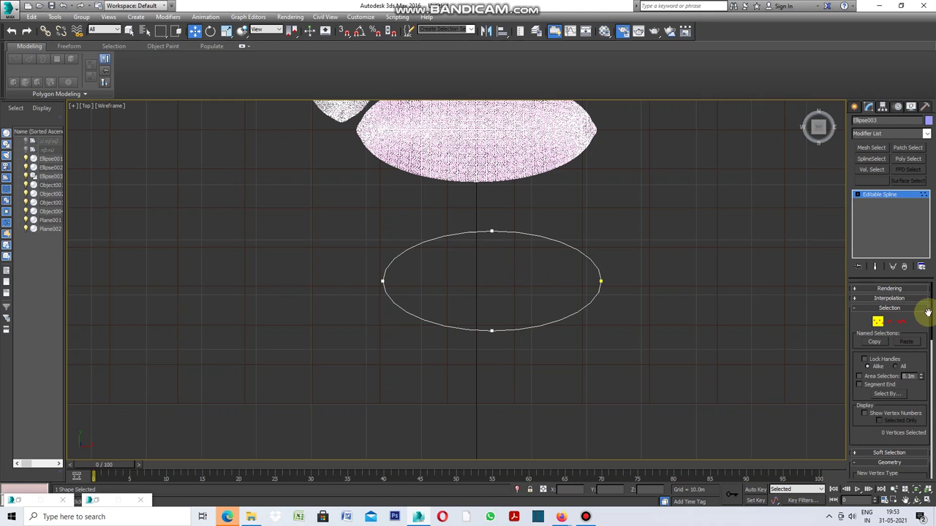
left_click_drag(931, 310, 925, 356)
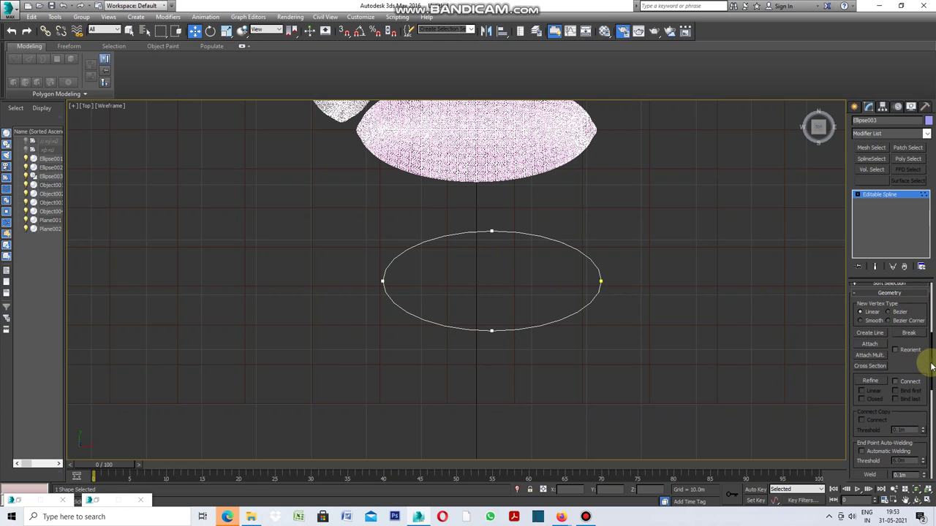
left_click(895, 381)
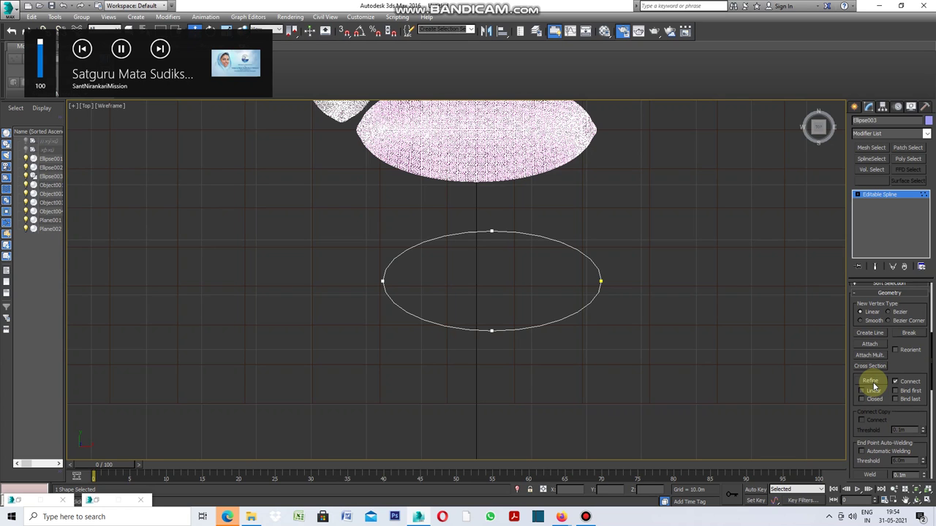
left_click(869, 382)
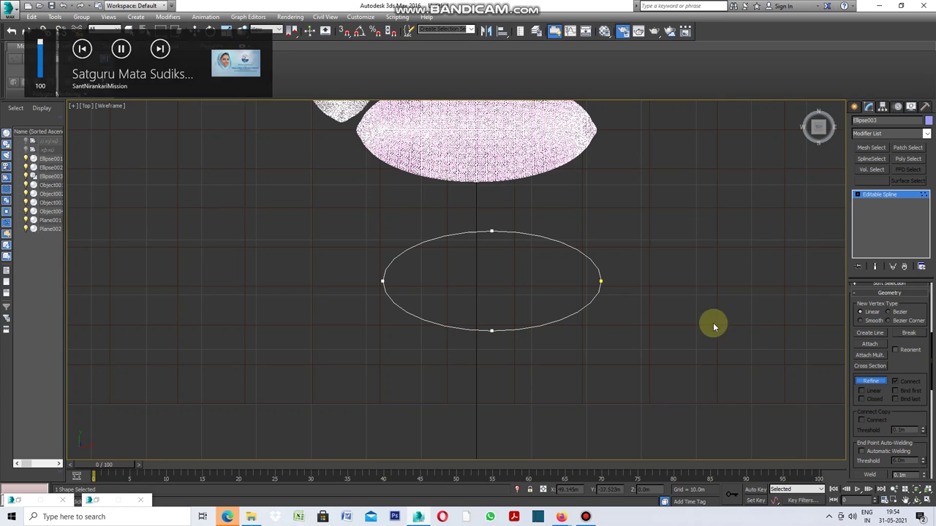
Add a vertex on the ellipse's right edge and zoom to fit the view
left_click(599, 280)
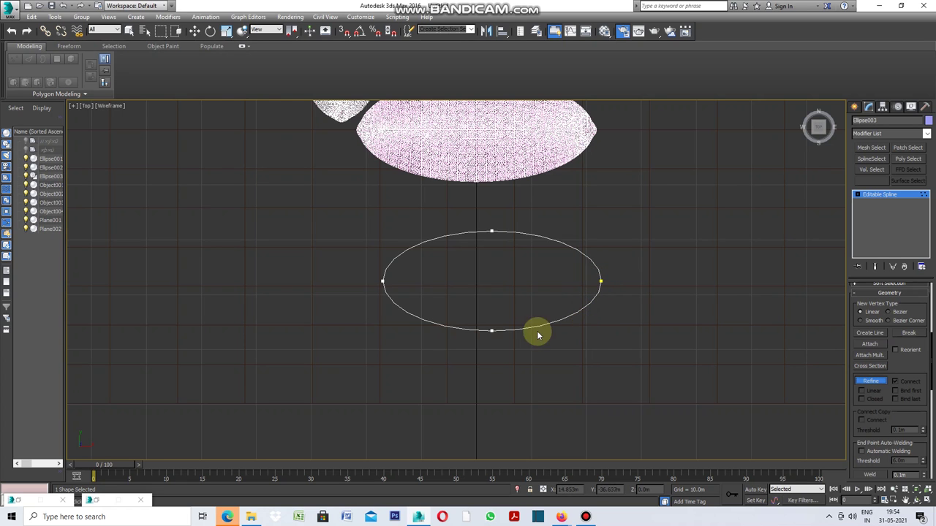
scroll(478, 315, "up", 2)
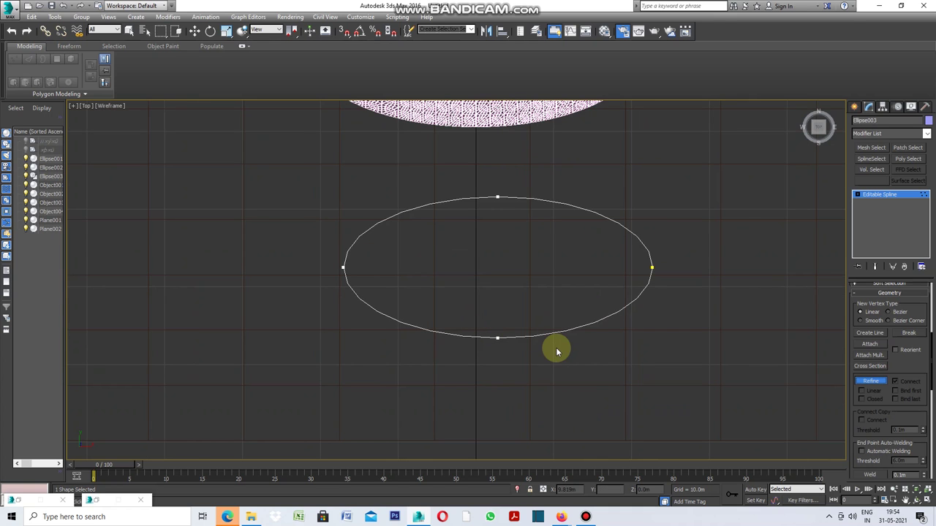
key("z")
scroll(870, 372, "down", 2)
scroll(872, 361, "up", 2)
scroll(872, 360, "up", 2)
scroll(872, 360, "up", 1)
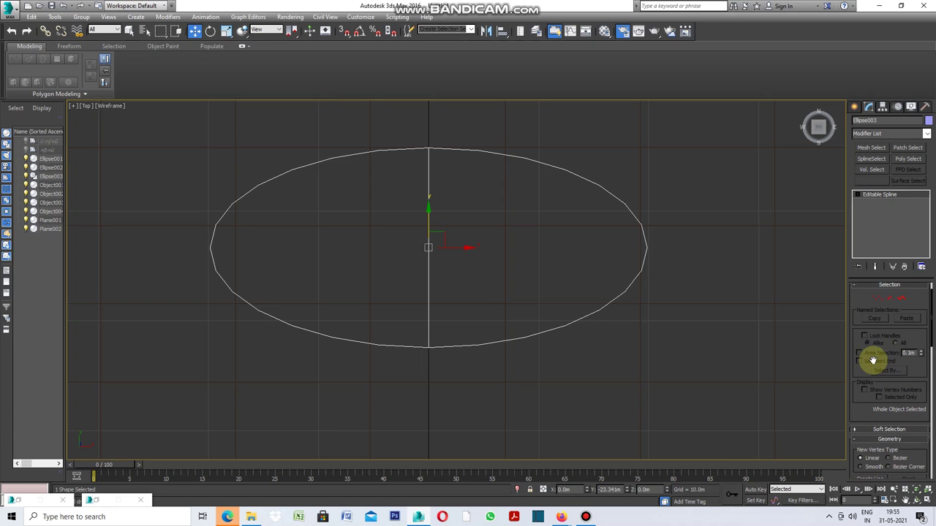
Return to Vertex level with Connect ticked and Refine active
left_click(879, 300)
scroll(875, 317, "down", 2)
scroll(872, 318, "down", 1)
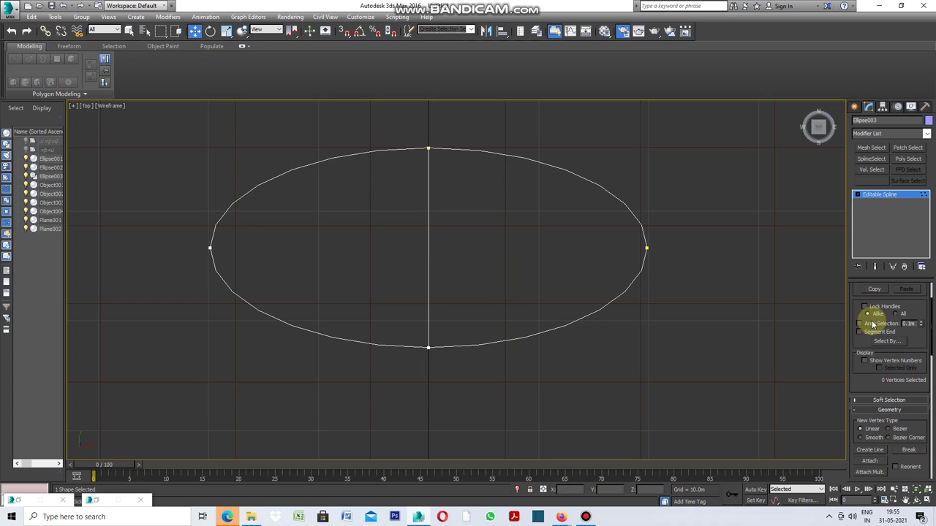
scroll(871, 320, "down", 1)
scroll(871, 320, "down", 2)
scroll(868, 318, "down", 1)
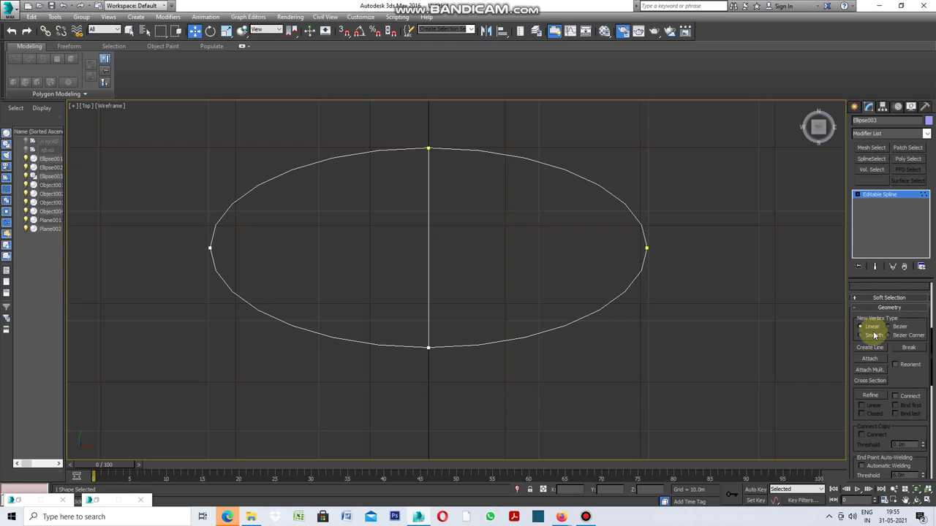
scroll(870, 364, "down", 1)
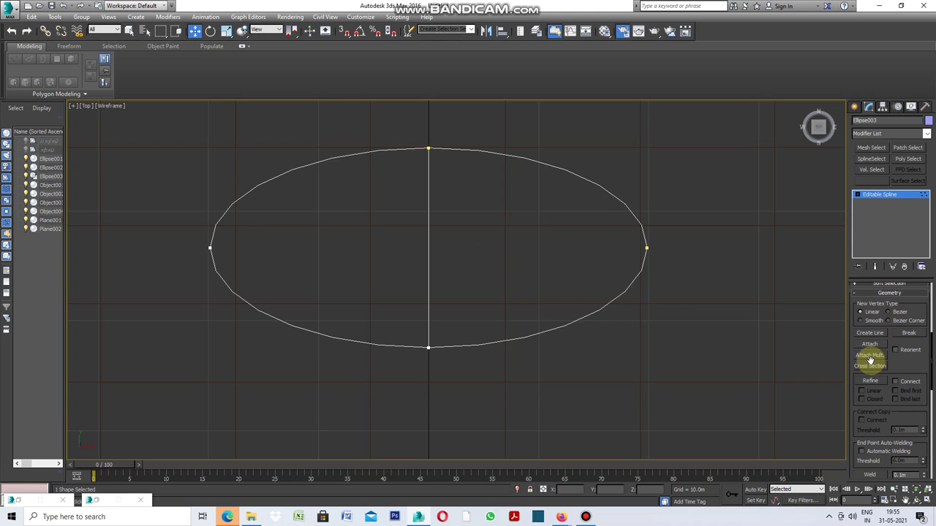
left_click(895, 381)
left_click(871, 381)
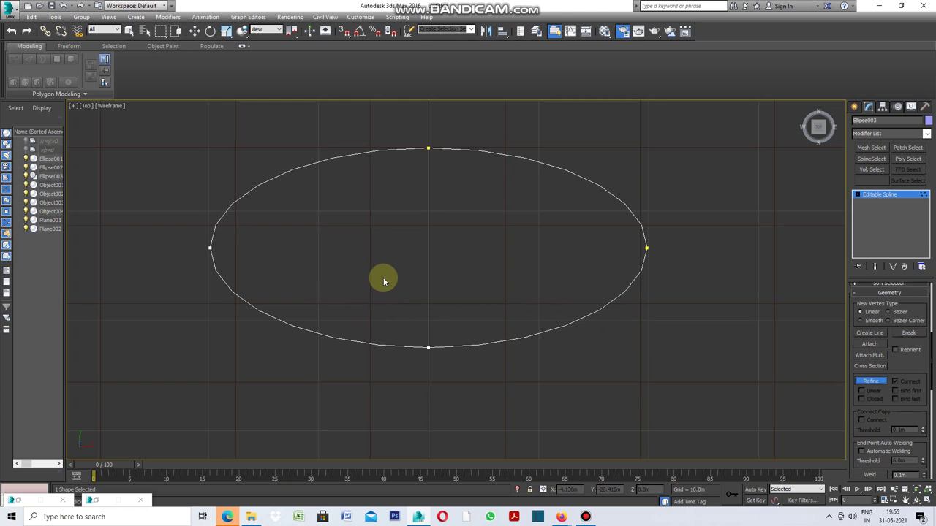
Add a top and bottom vertex pair joined by a vertical line across the ellipse
scroll(376, 269, "up", 2)
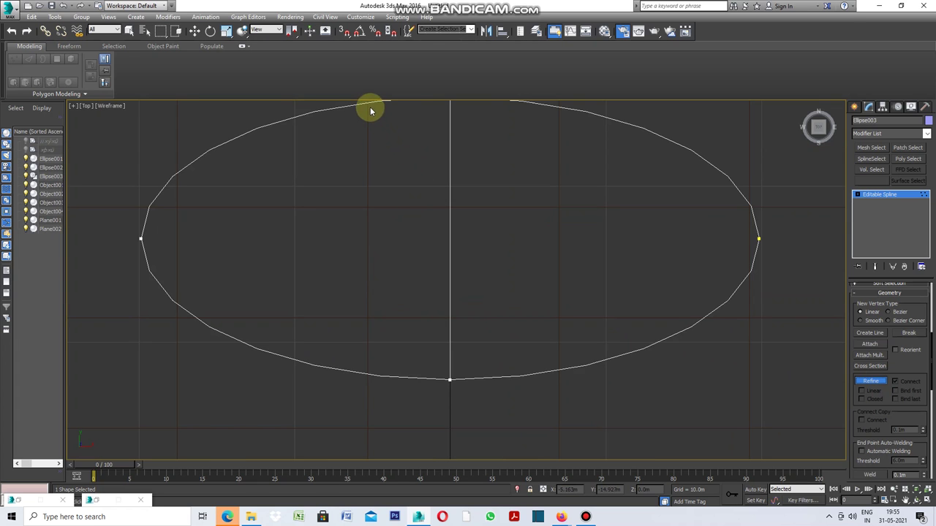
scroll(881, 316, "up", 2)
scroll(881, 311, "up", 2)
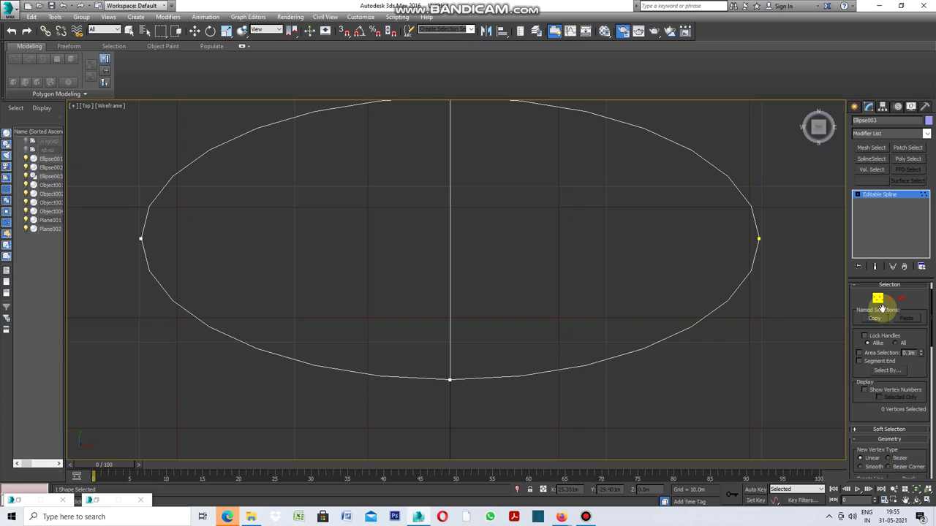
scroll(595, 288, "down", 4)
scroll(495, 205, "up", 2)
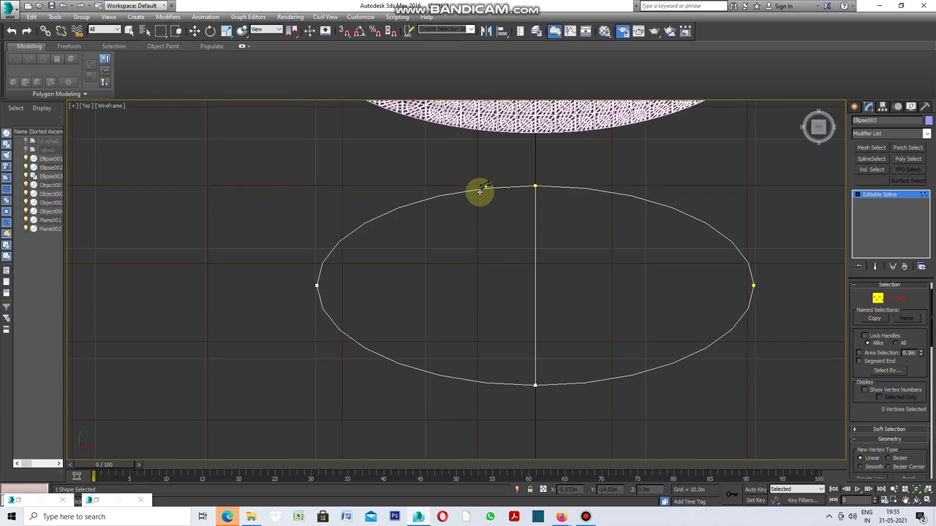
left_click(479, 189)
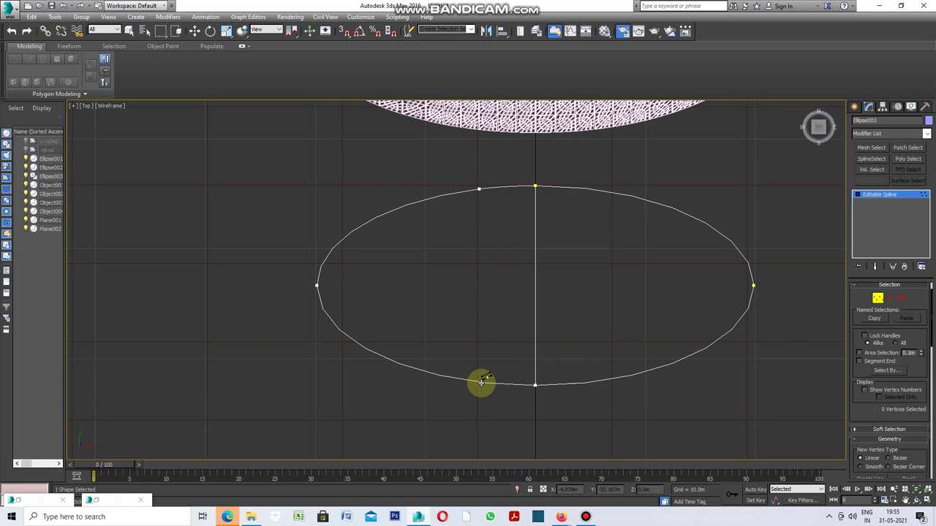
left_click(479, 382)
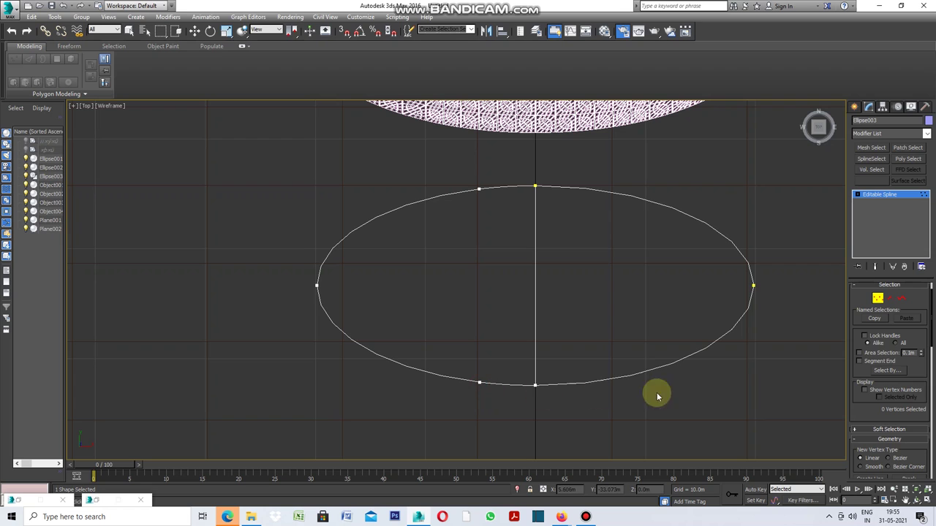
scroll(874, 379, "down", 1)
scroll(876, 379, "down", 1)
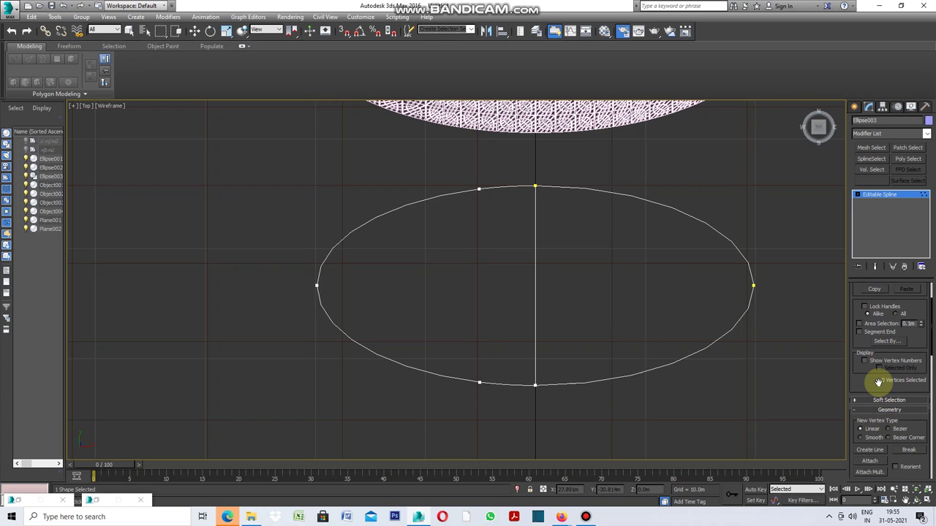
scroll(878, 382, "down", 1)
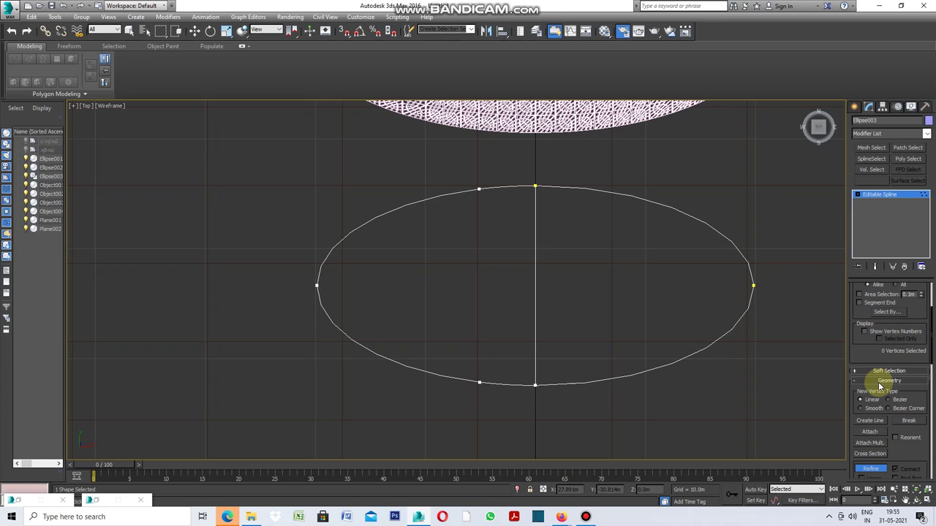
scroll(881, 386, "down", 1)
scroll(880, 386, "down", 1)
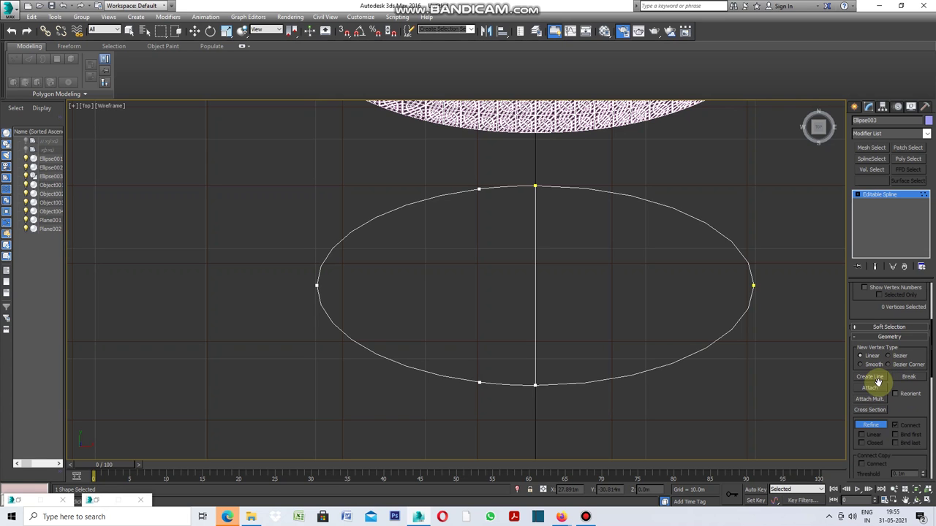
left_click(877, 429)
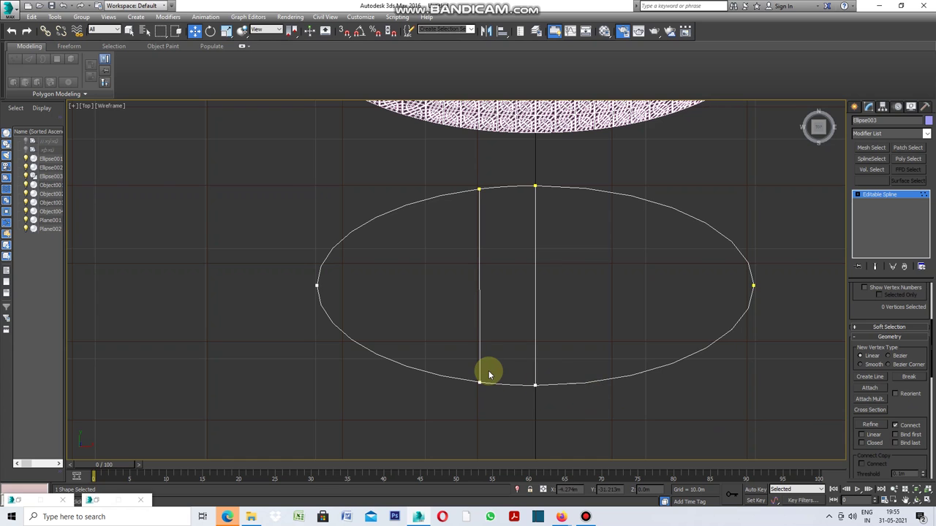
Add a second vertical line left of centre, then a vertex near the left end
scroll(488, 370, "up", 2)
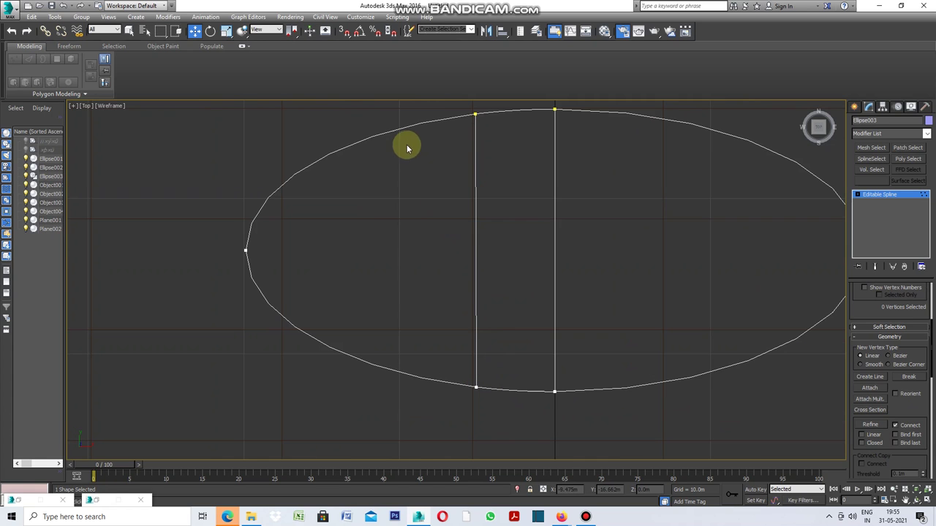
left_click(886, 429)
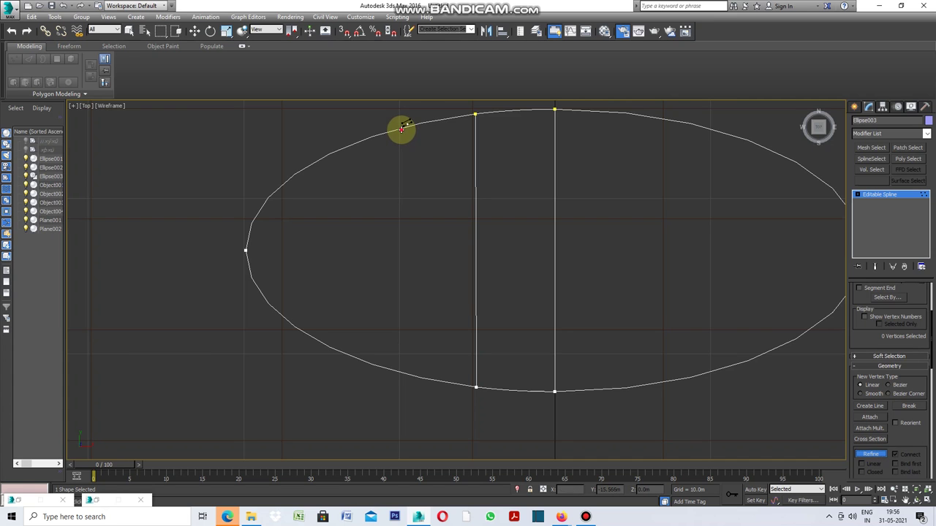
left_click(401, 128)
left_click(401, 372)
left_click(870, 455)
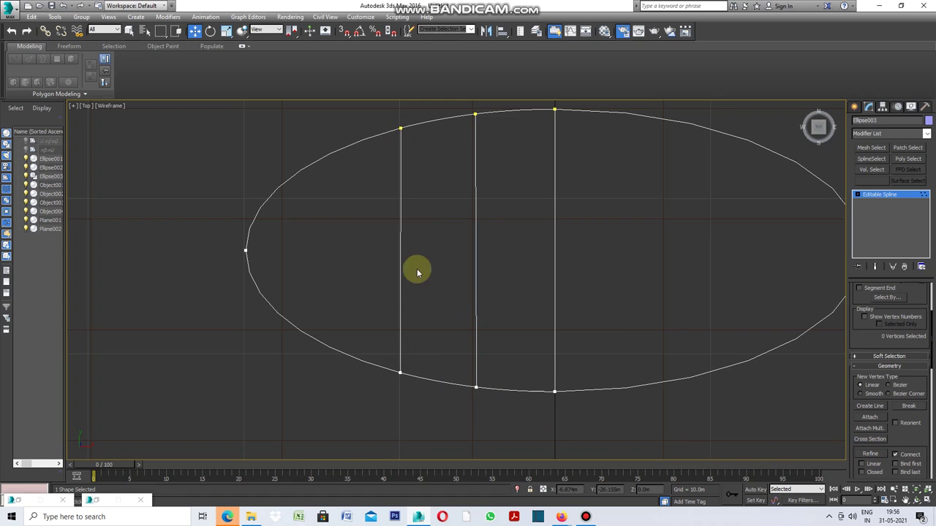
left_click(870, 455)
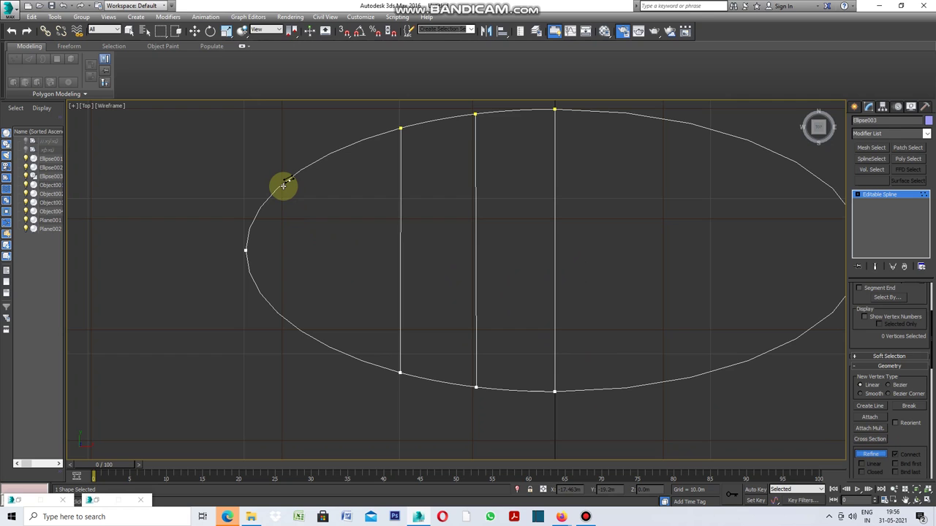
left_click(283, 316)
Finish the left-end vertical line and add another vertical line right of centre
left_click(871, 455)
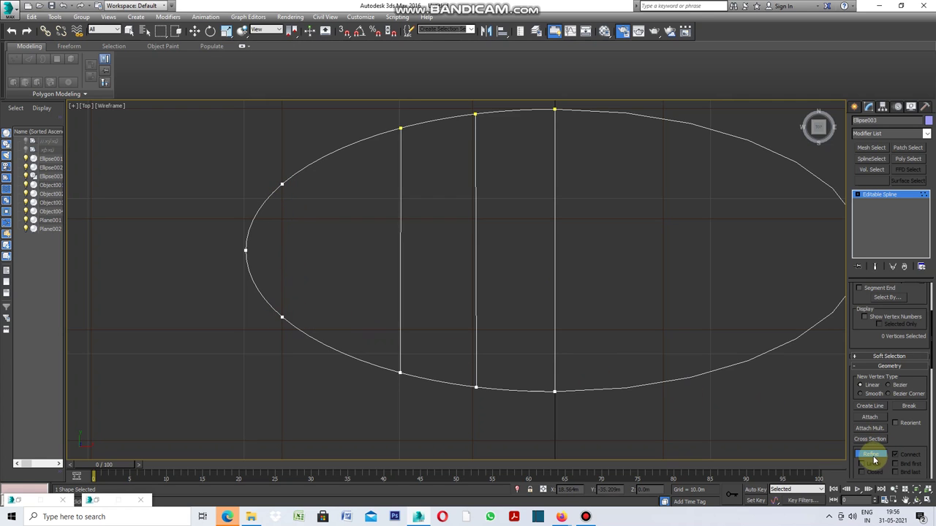
left_click(872, 455)
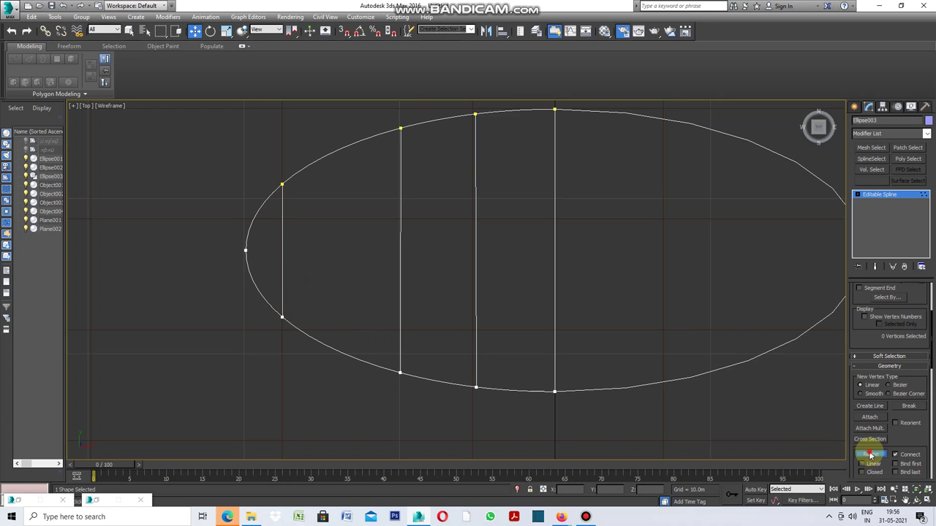
left_click(869, 454)
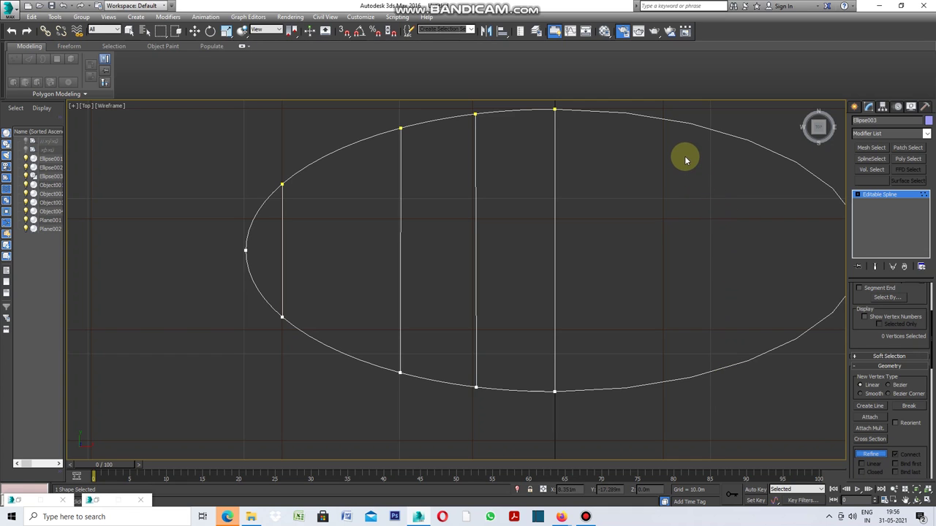
left_click(666, 119)
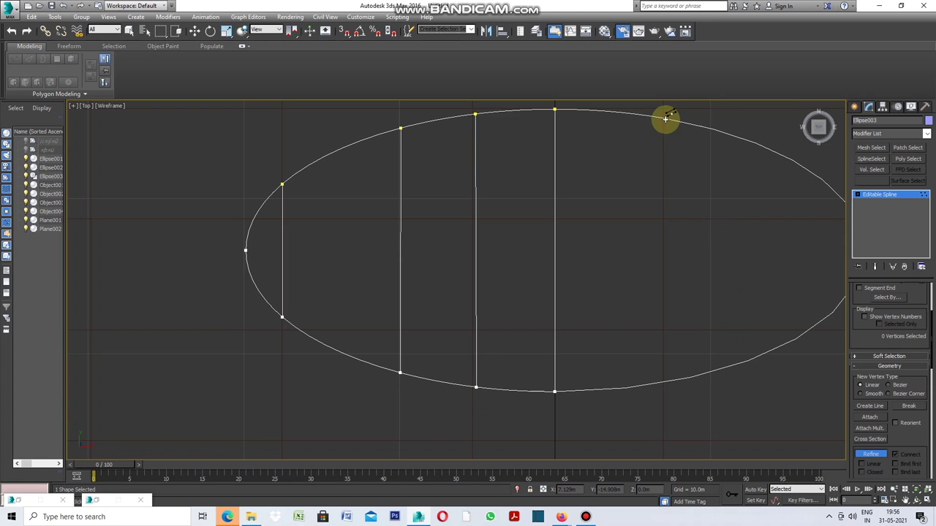
left_click(666, 382)
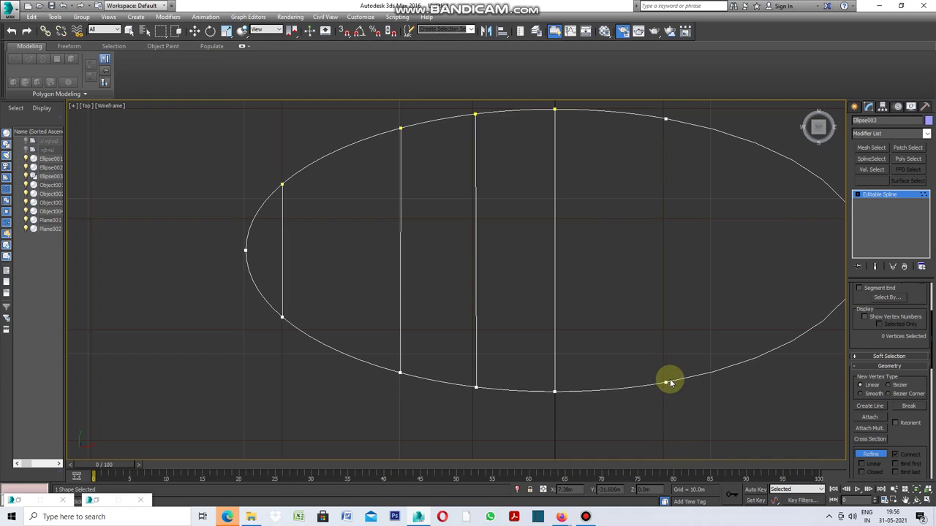
left_click(870, 455)
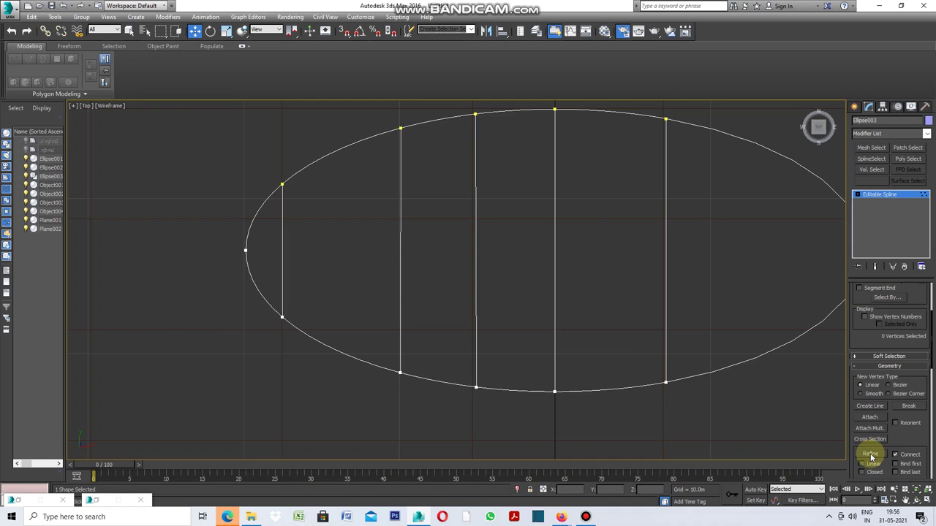
Add one more vertical line further right across the ellipse
left_click(870, 455)
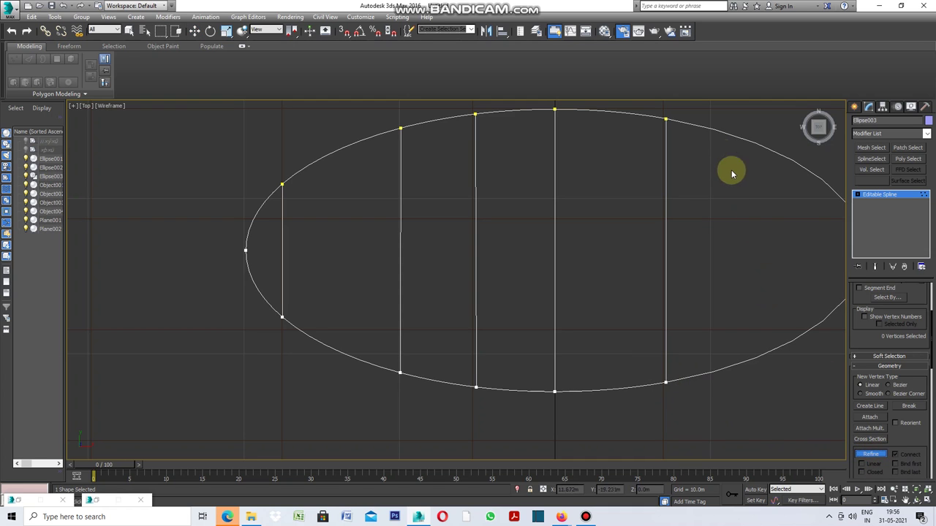
left_click(713, 128)
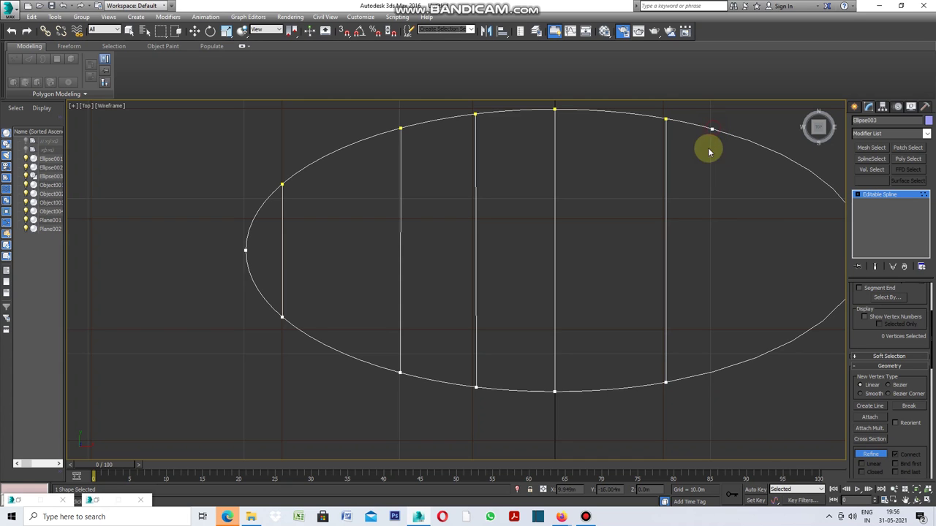
left_click(713, 372)
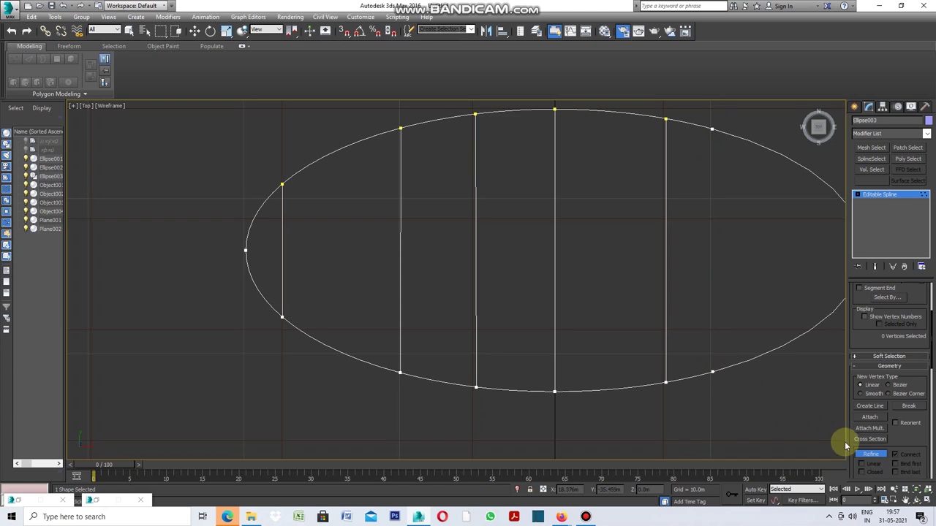
left_click(870, 457)
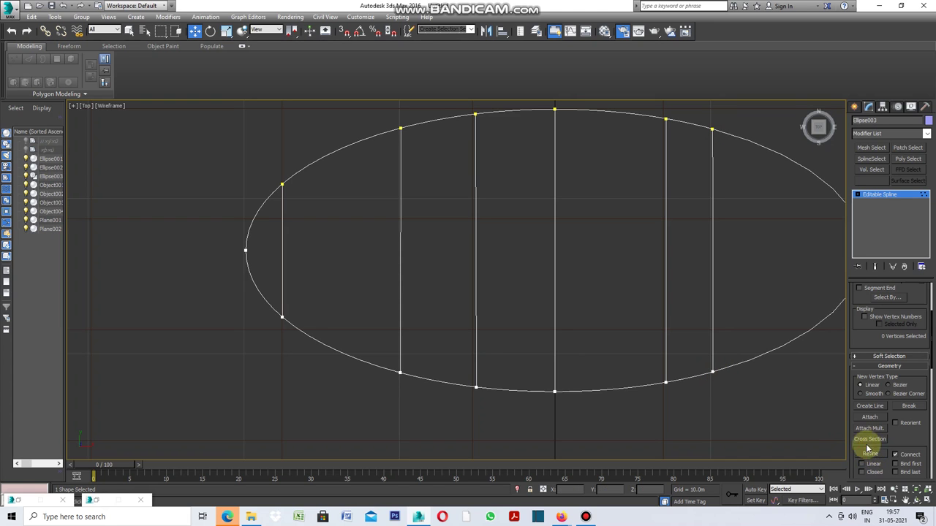
scroll(499, 256, "down", 2)
Add a short line at the ellipse's right tip and a vertical line on the right side
scroll(732, 278, "up", 2)
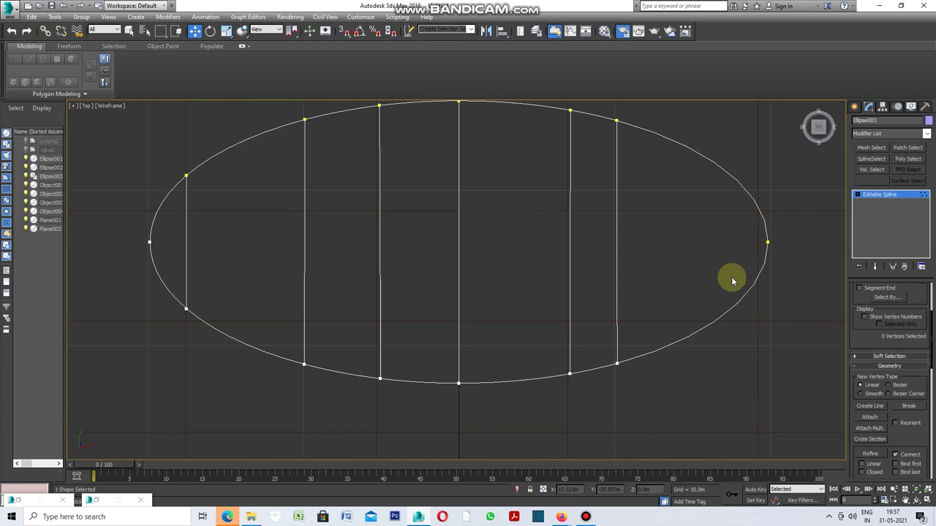
left_click(871, 455)
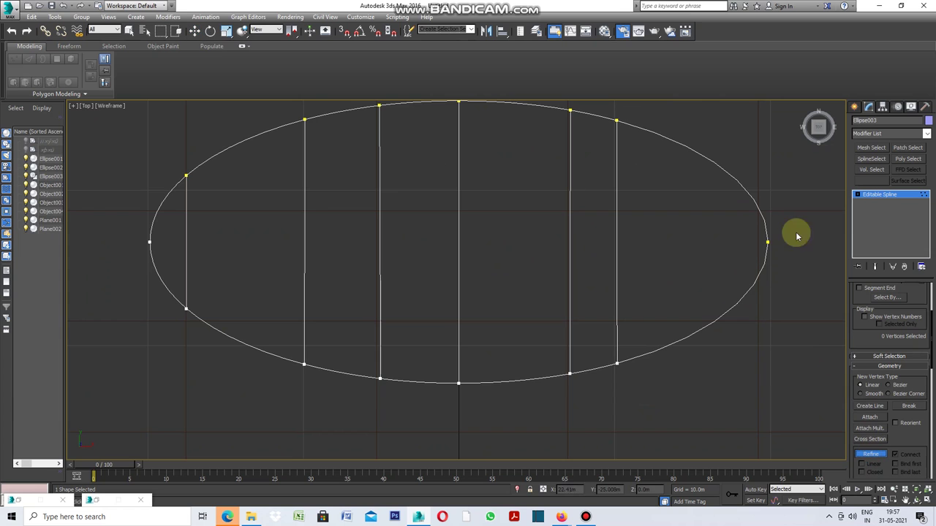
left_click(757, 206)
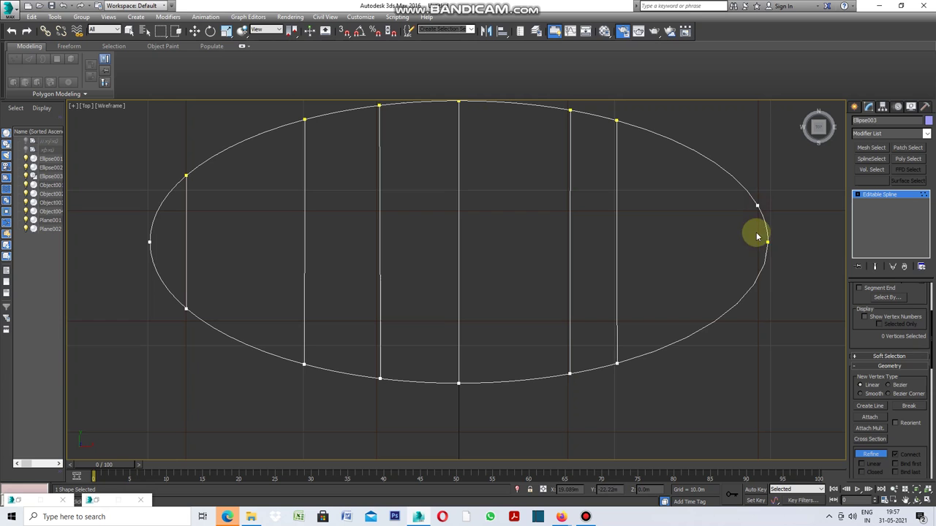
left_click(761, 276)
left_click(870, 455)
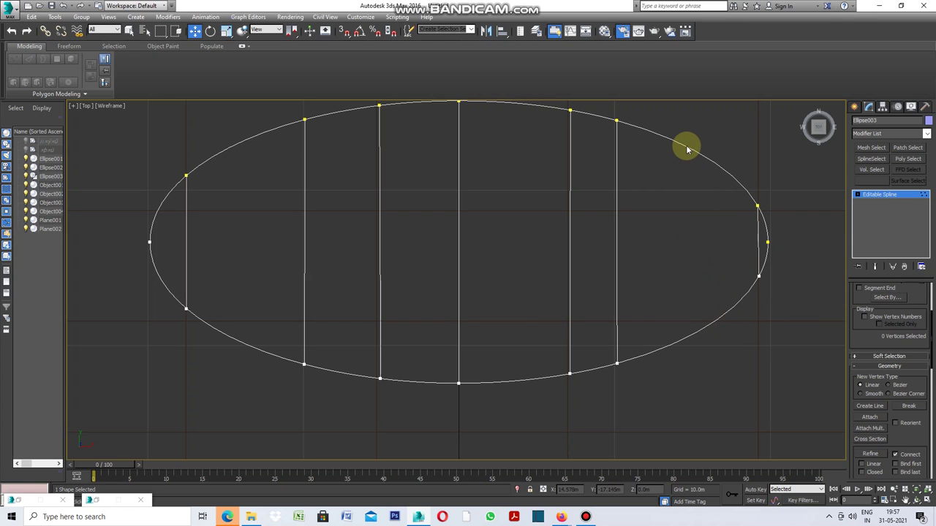
left_click(872, 454)
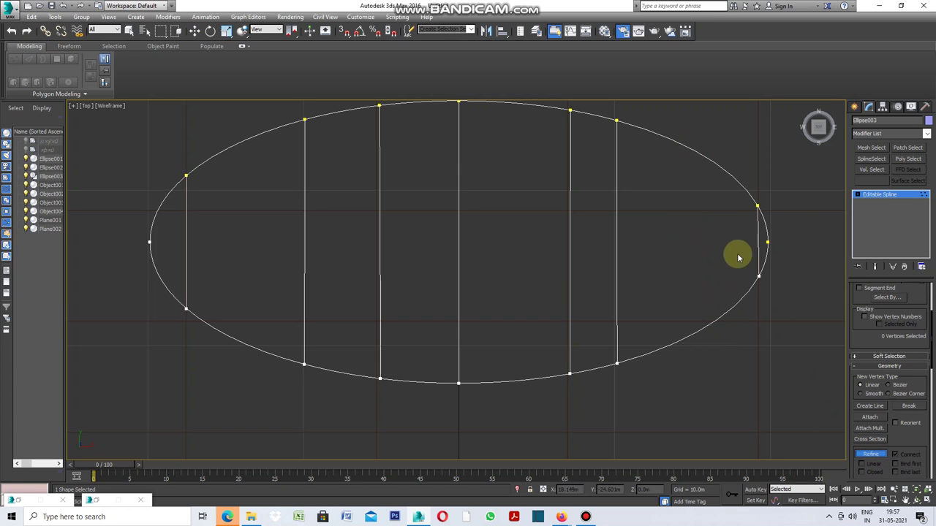
left_click(692, 149)
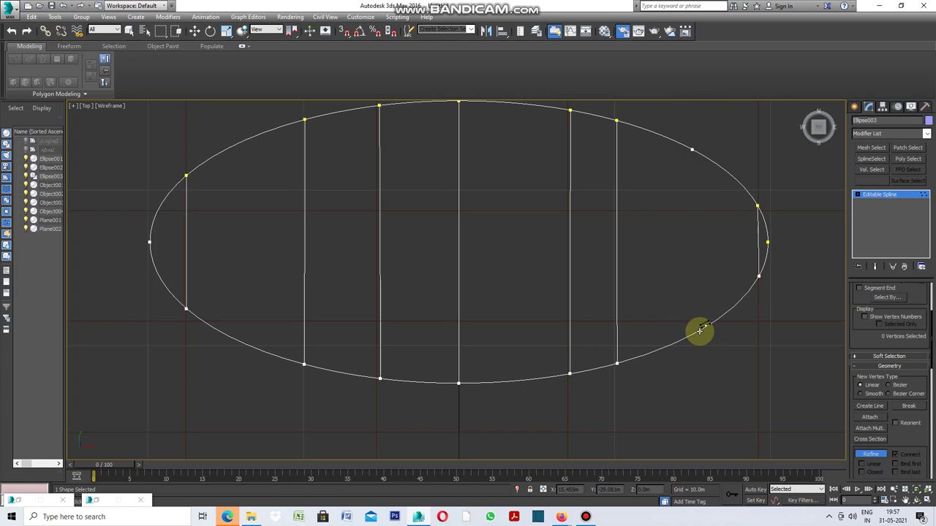
left_click(701, 330)
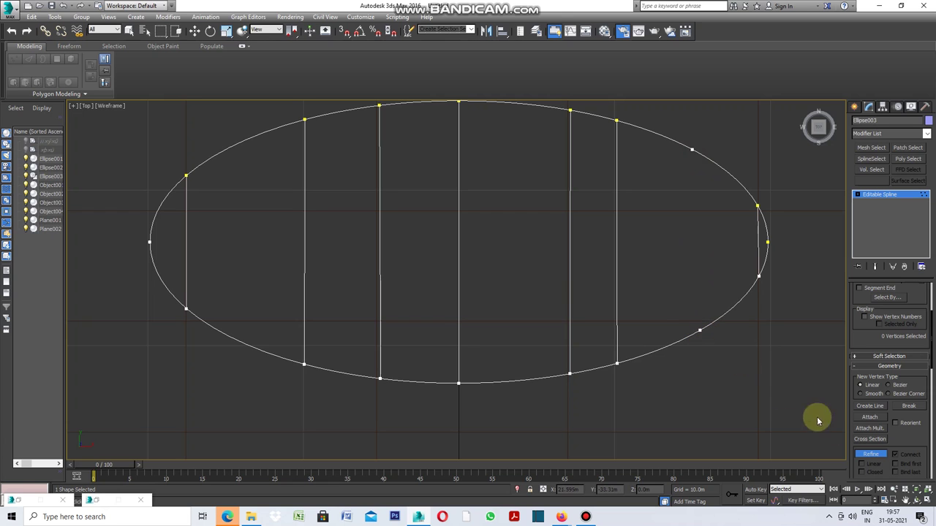
left_click(871, 455)
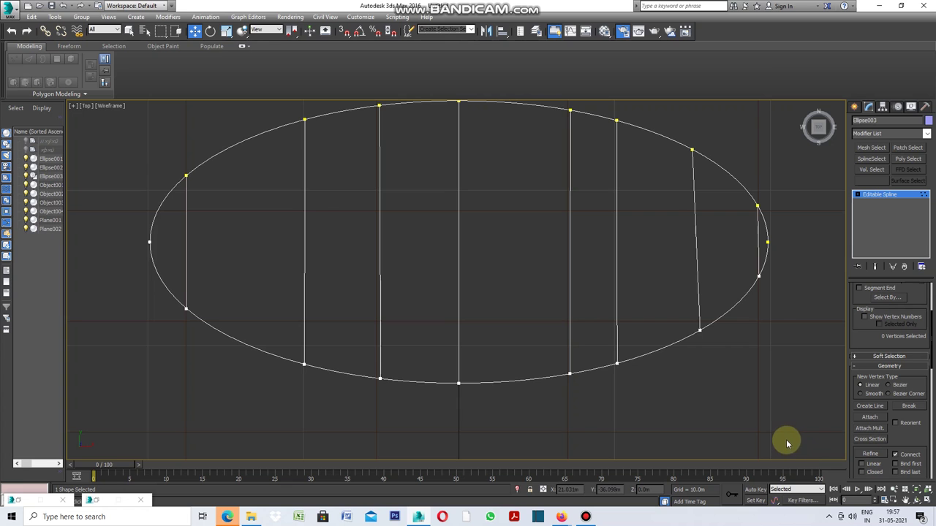
Add a vertical line near the ellipse's left end
left_click(874, 456)
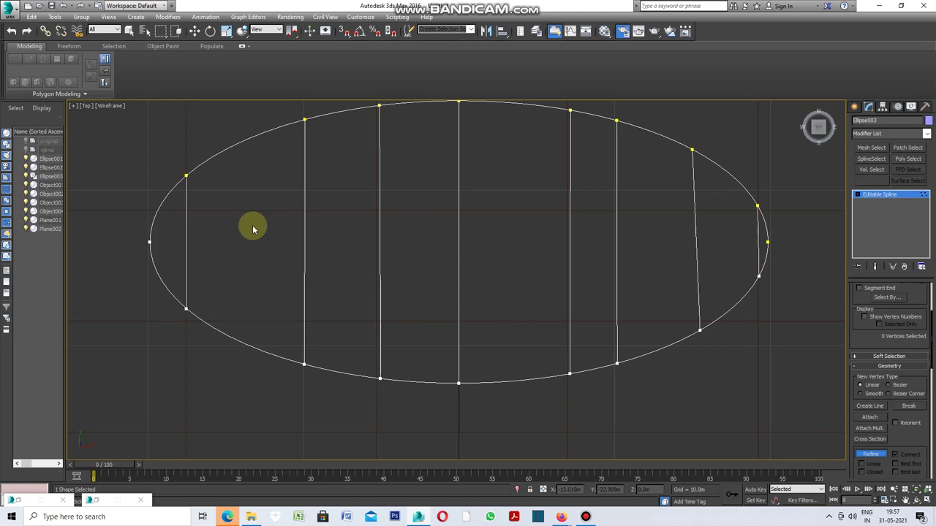
left_click(234, 145)
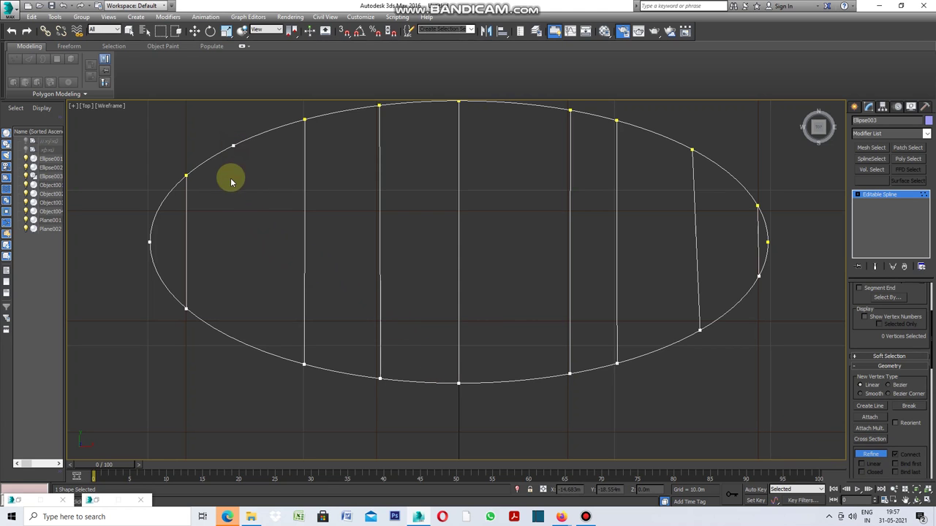
left_click(234, 336)
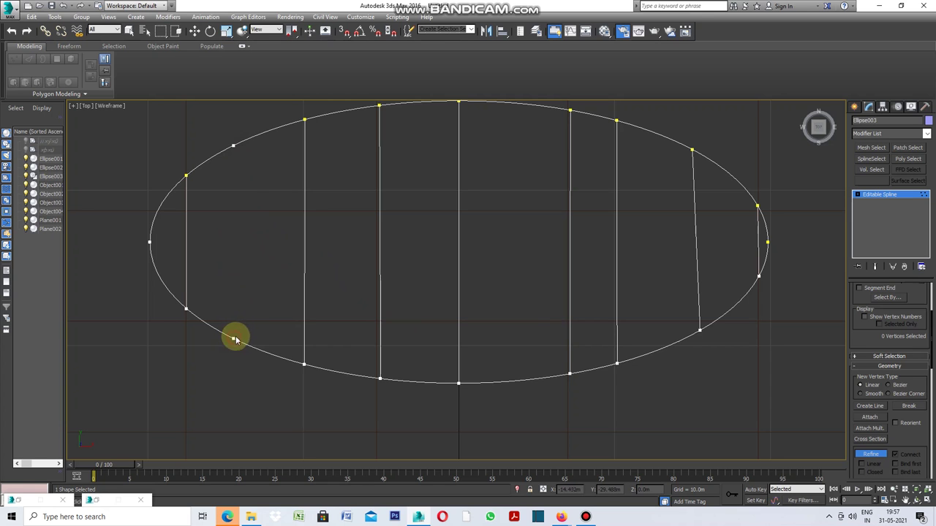
left_click(870, 456)
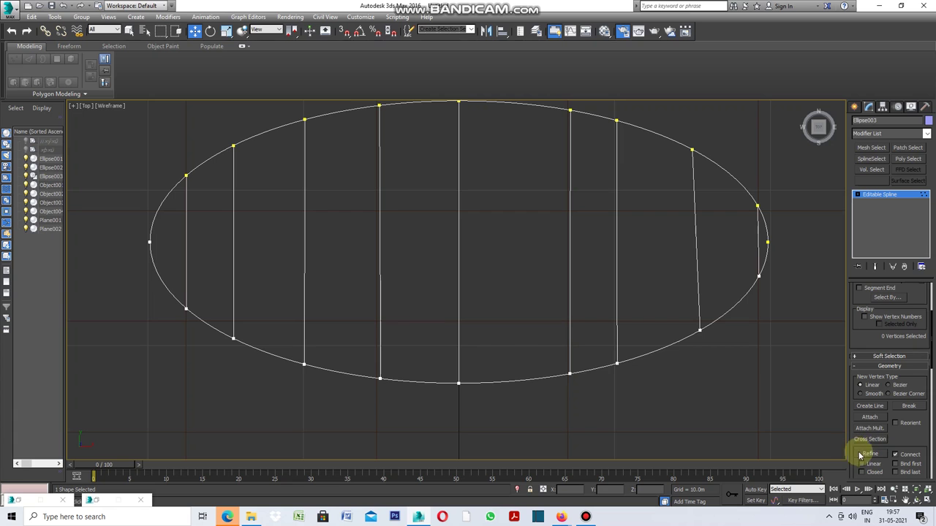
left_click(870, 454)
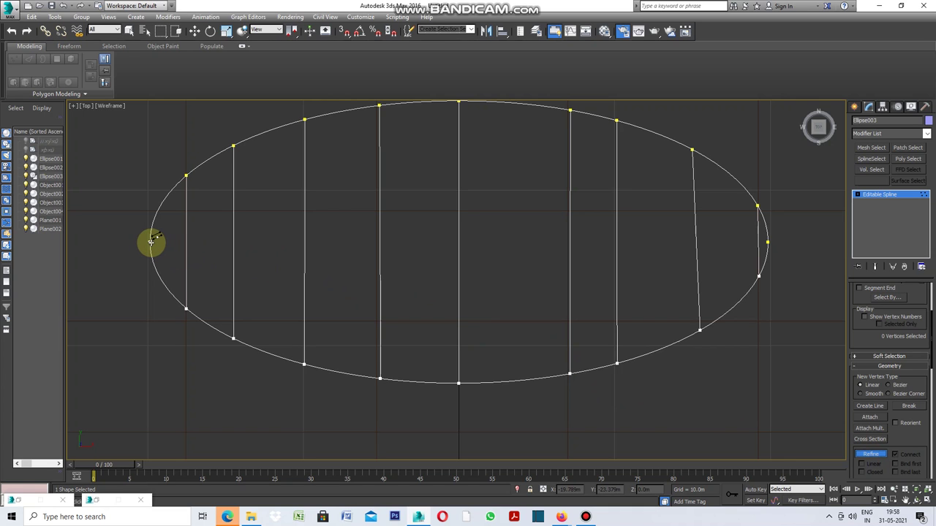
Run a lengthwise line from tip to tip through every vertical line's midpoint, using Connect Only
left_click(150, 241)
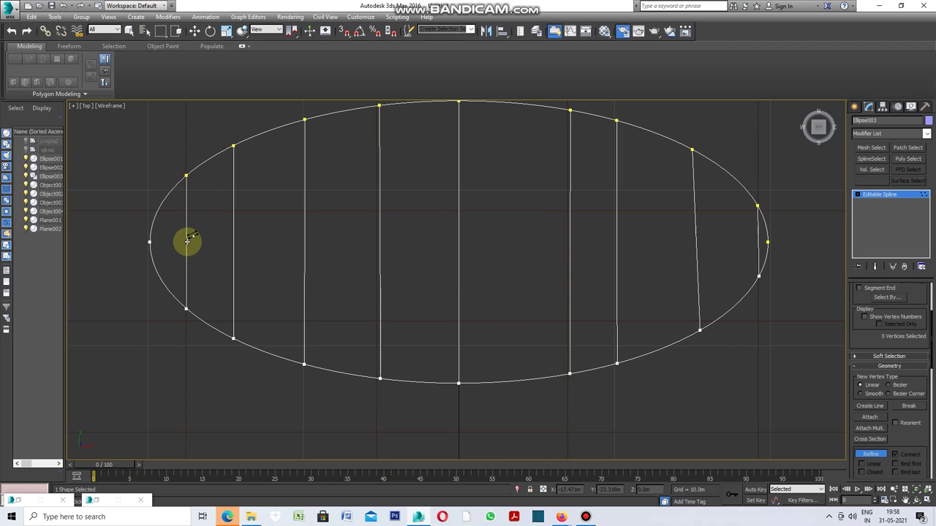
left_click(187, 241)
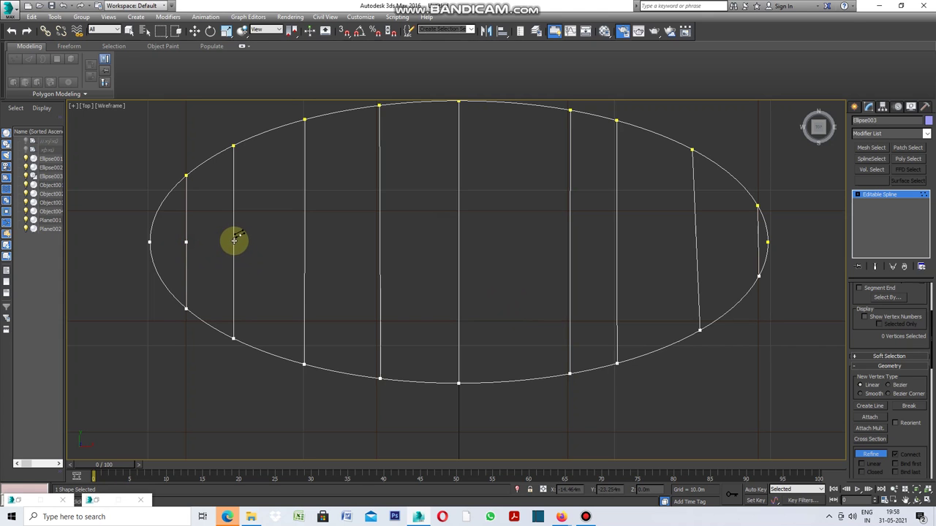
left_click(233, 241)
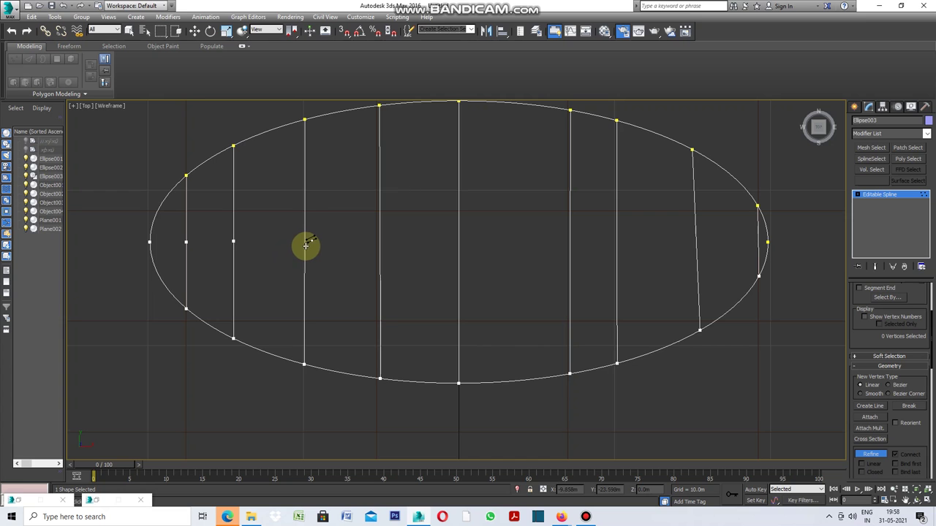
left_click(305, 245)
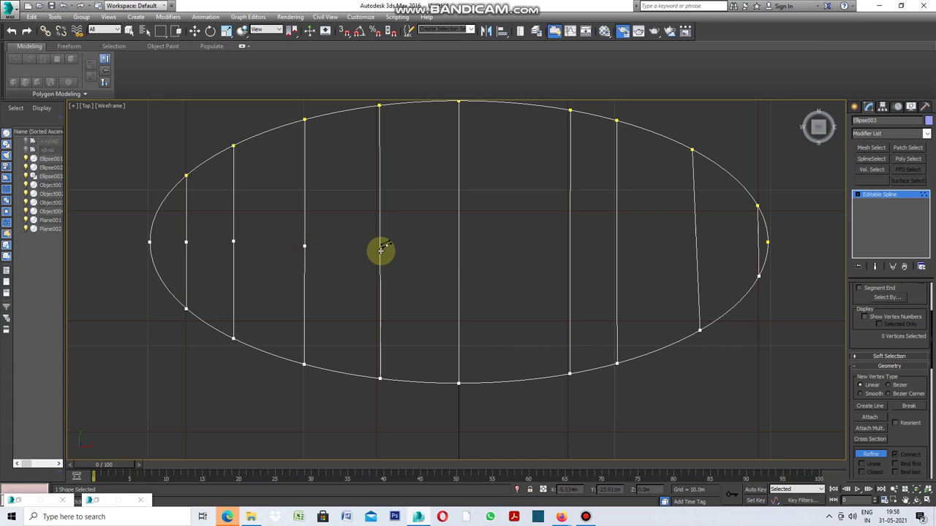
left_click(380, 251)
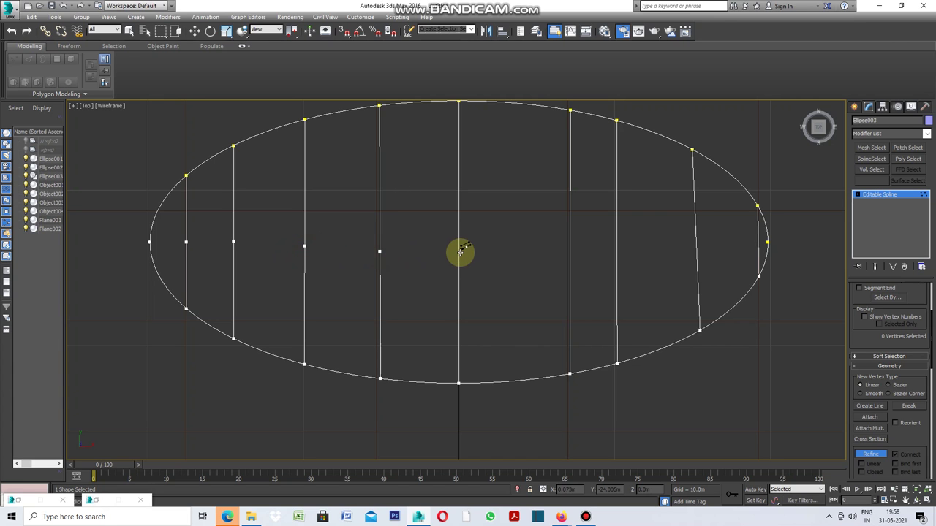
left_click(458, 252)
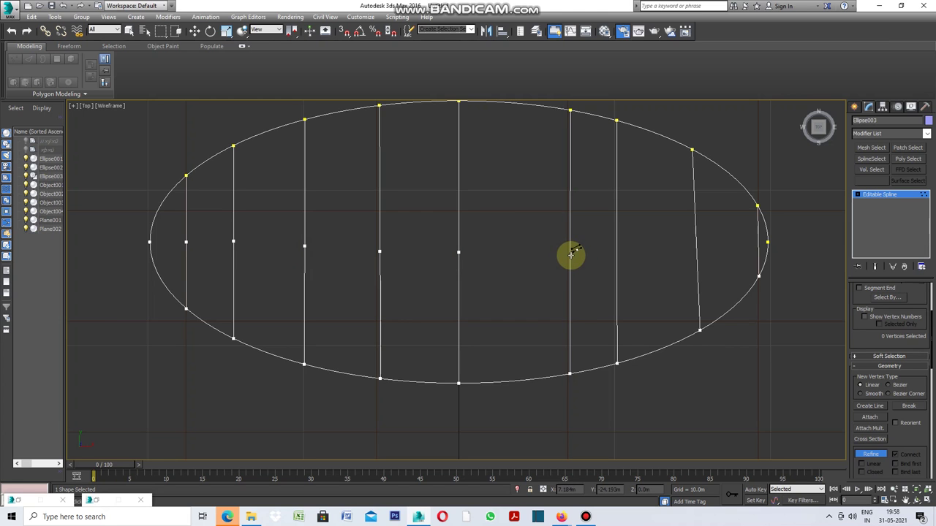
left_click(617, 249)
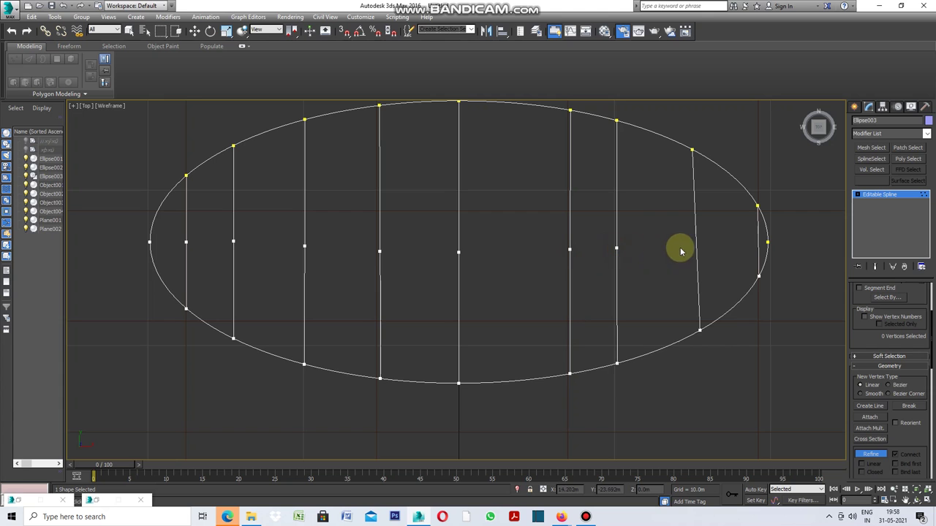
left_click(696, 246)
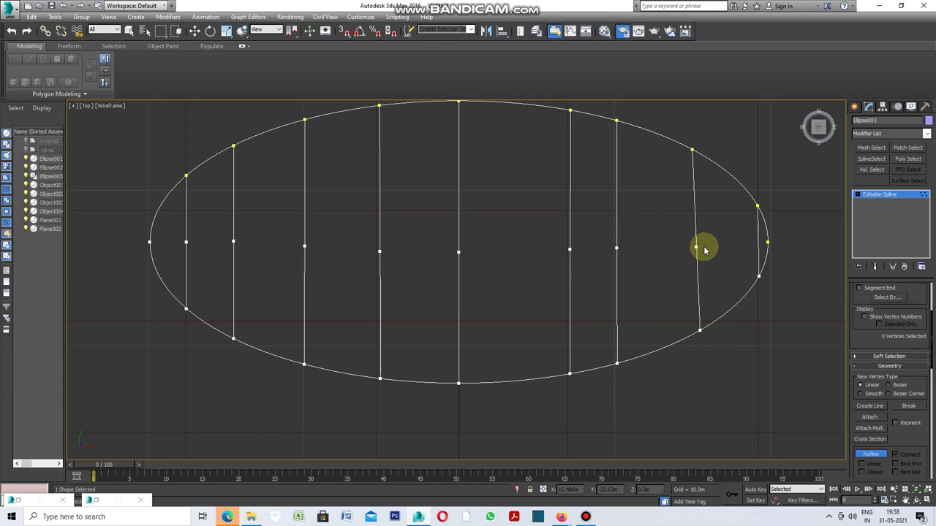
left_click(760, 242)
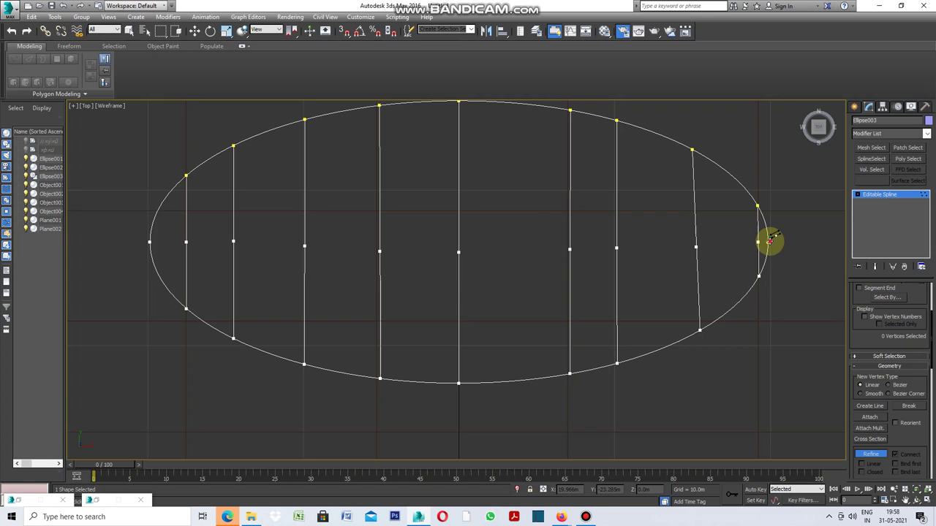
left_click(768, 241)
left_click(495, 276)
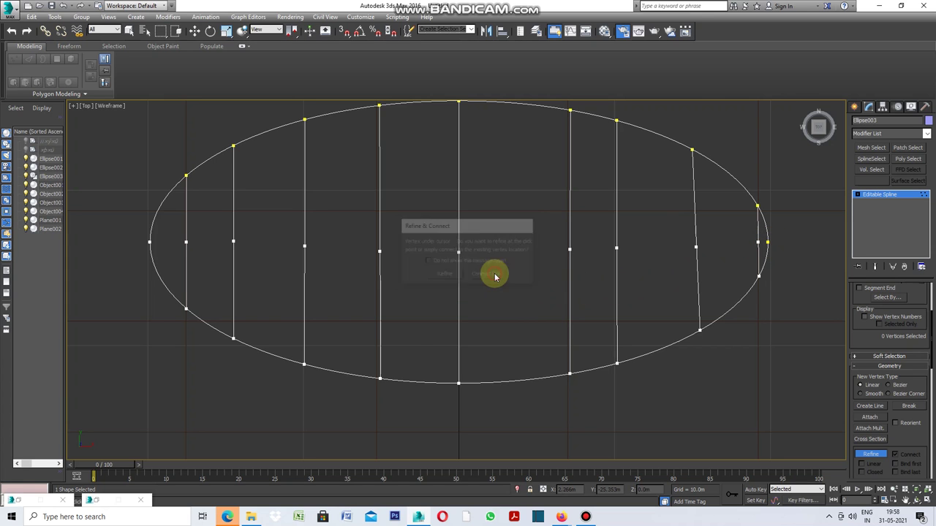
left_click(870, 455)
left_click(870, 456)
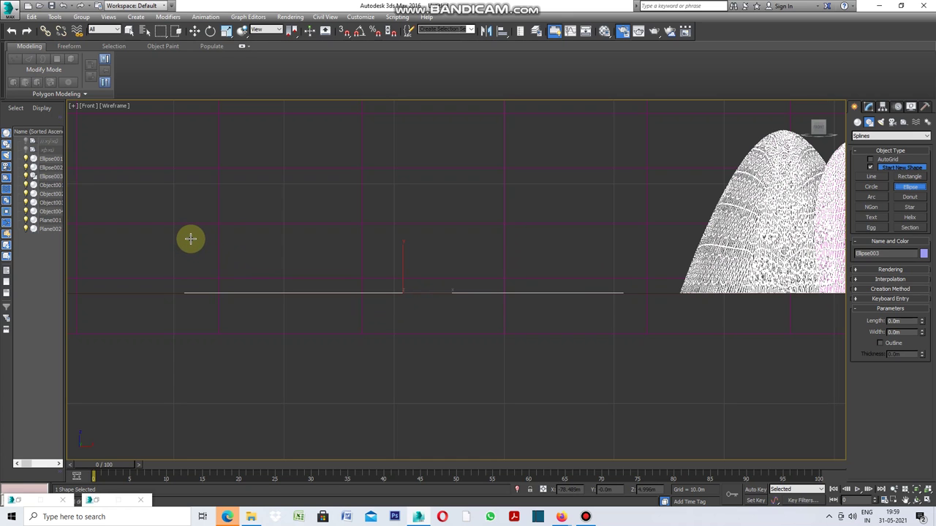
Draw a new ellipse, Ellipse004, in the Front view left of the pavilion meshes
scroll(187, 236, "down", 1)
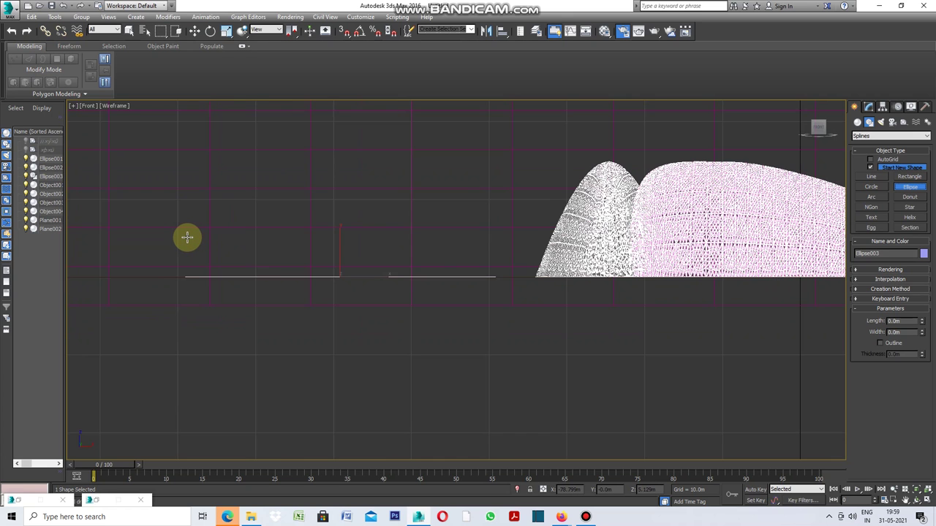
scroll(187, 237, "down", 1)
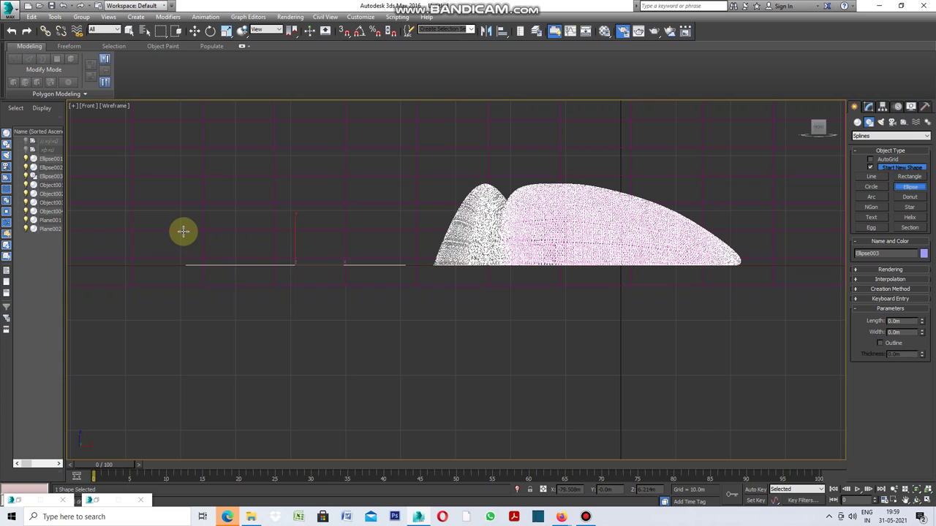
left_click_drag(183, 232, 411, 334)
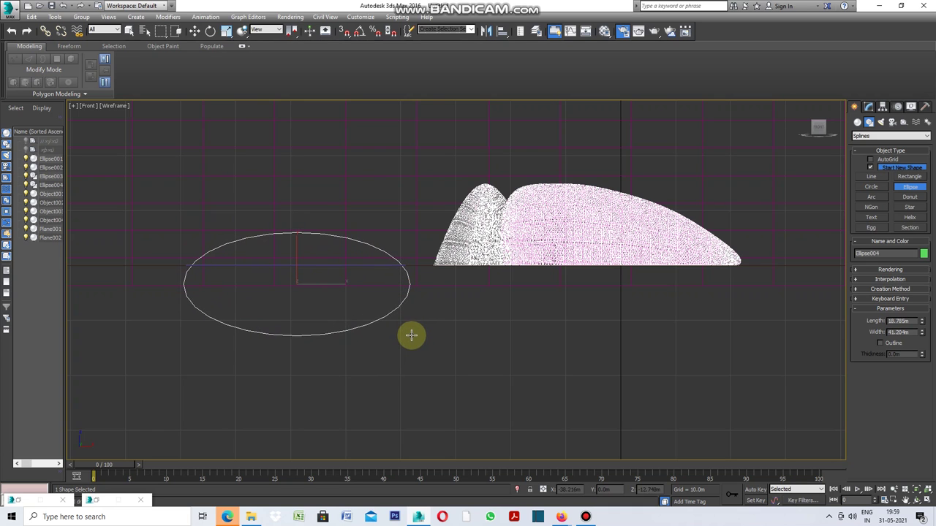
Tilt Ellipse004 diagonally, raise it slightly, then deselect it
left_click(211, 32)
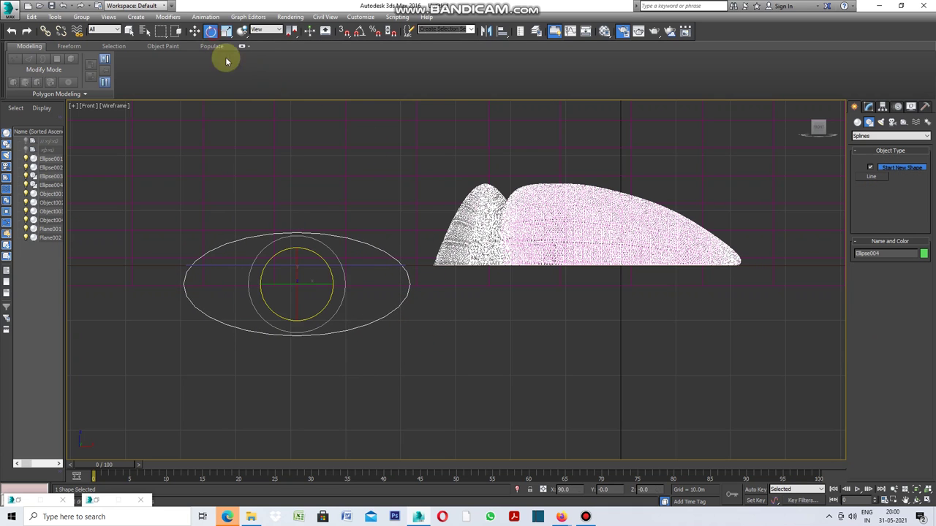
left_click_drag(337, 261, 350, 278)
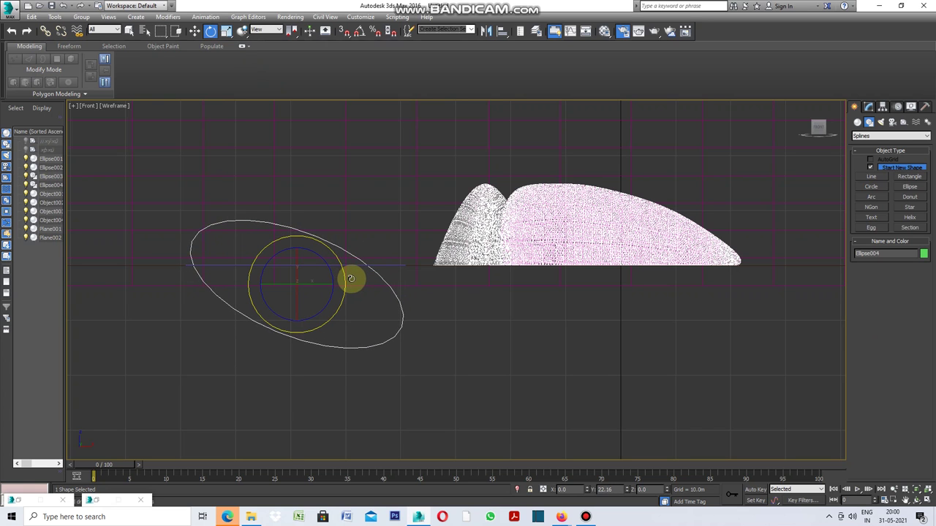
left_click(194, 31)
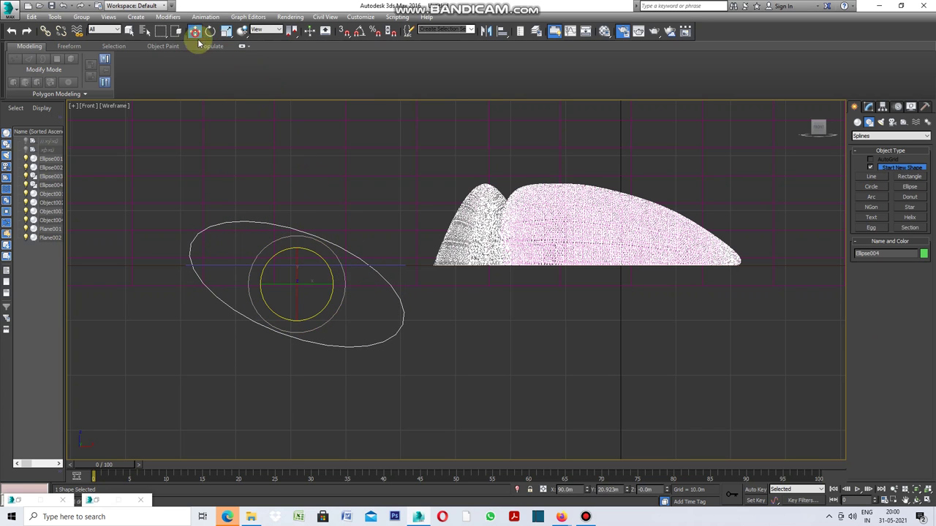
left_click_drag(295, 257, 304, 220)
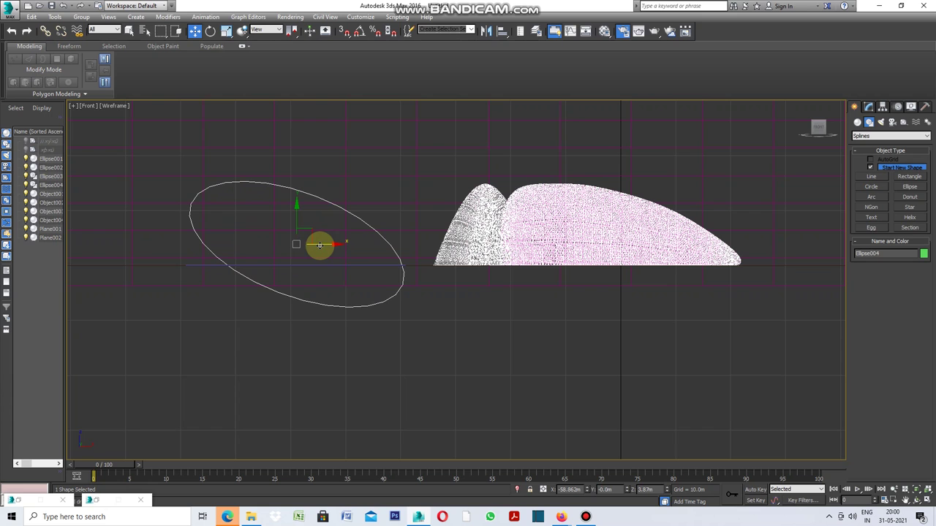
left_click_drag(319, 245, 316, 246)
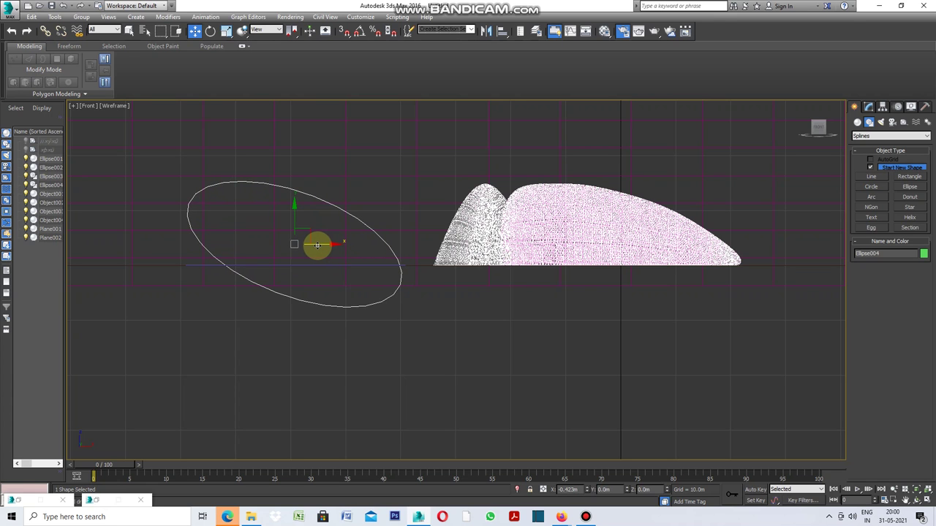
scroll(101, 317, "up", 2)
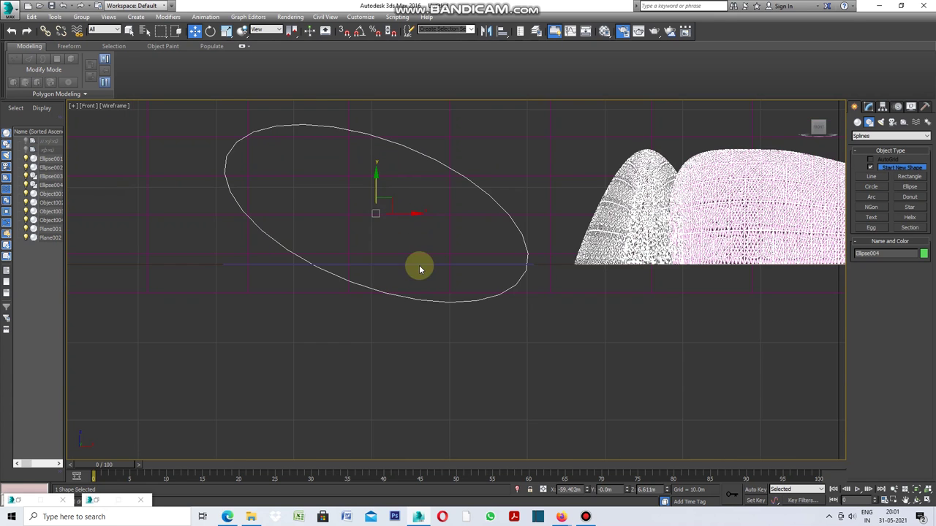
left_click(468, 341)
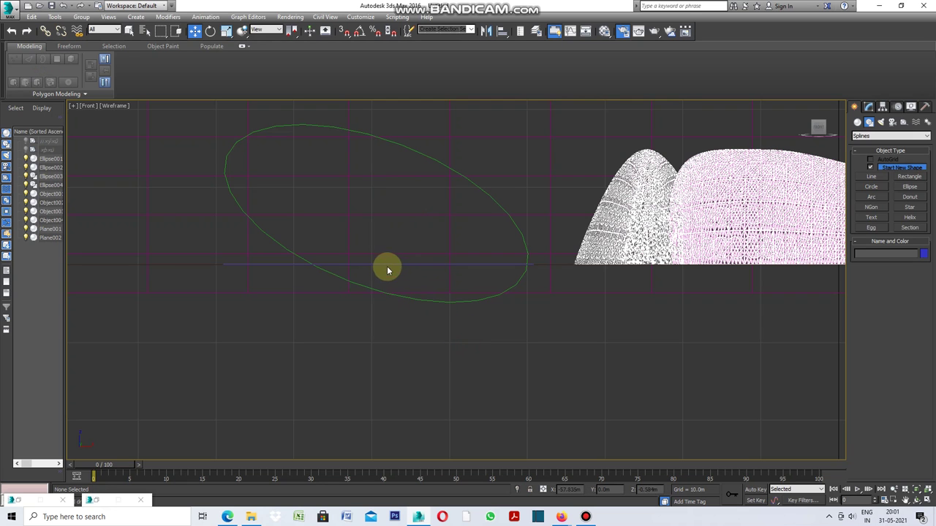
Restore the four-view layout, select Ellipse003 and enter its Vertex level in Modify
left_click(73, 106)
left_click(92, 114)
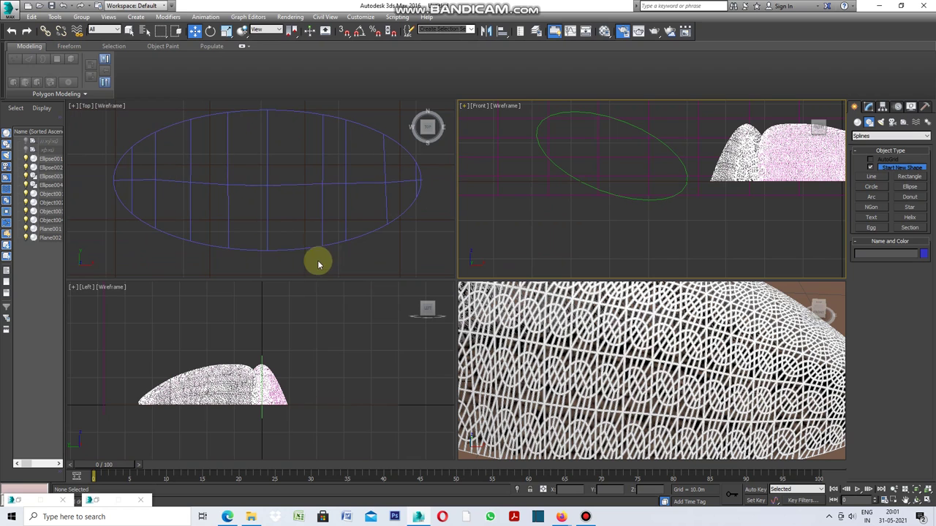
left_click(310, 251)
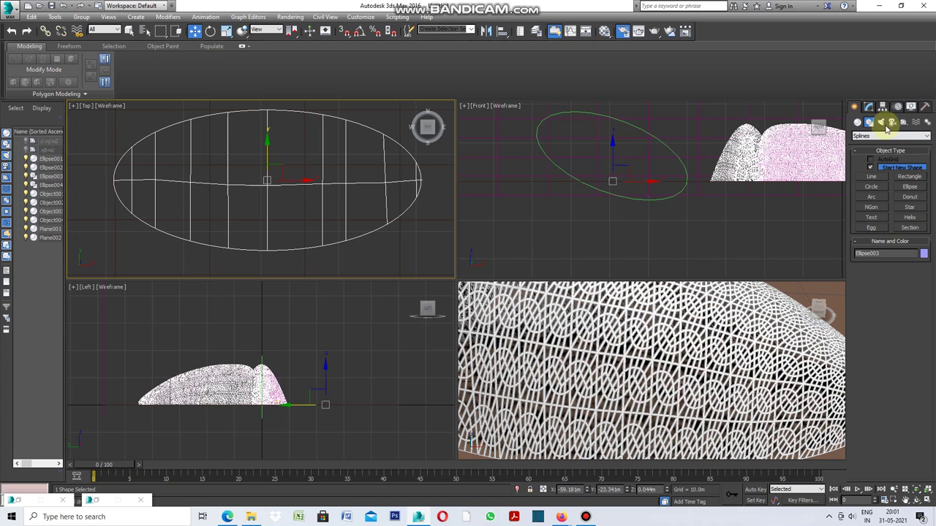
left_click(869, 107)
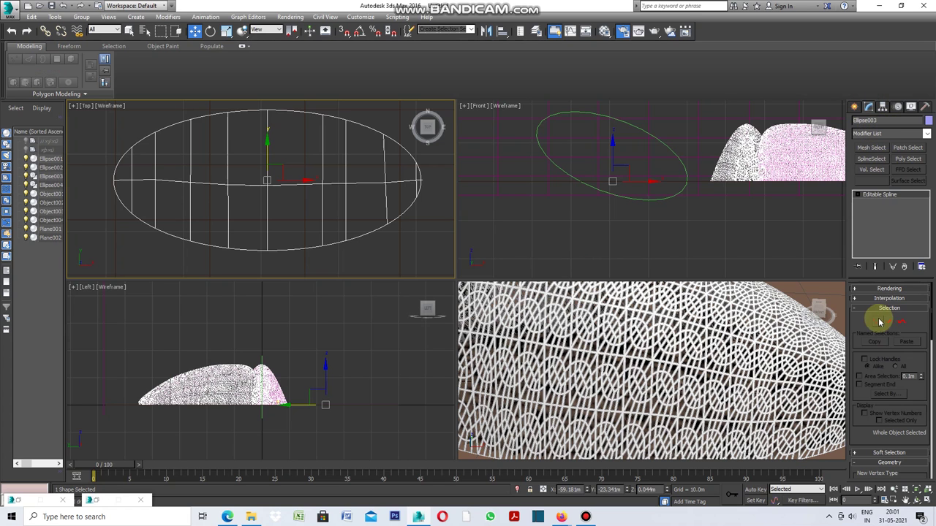
left_click(877, 322)
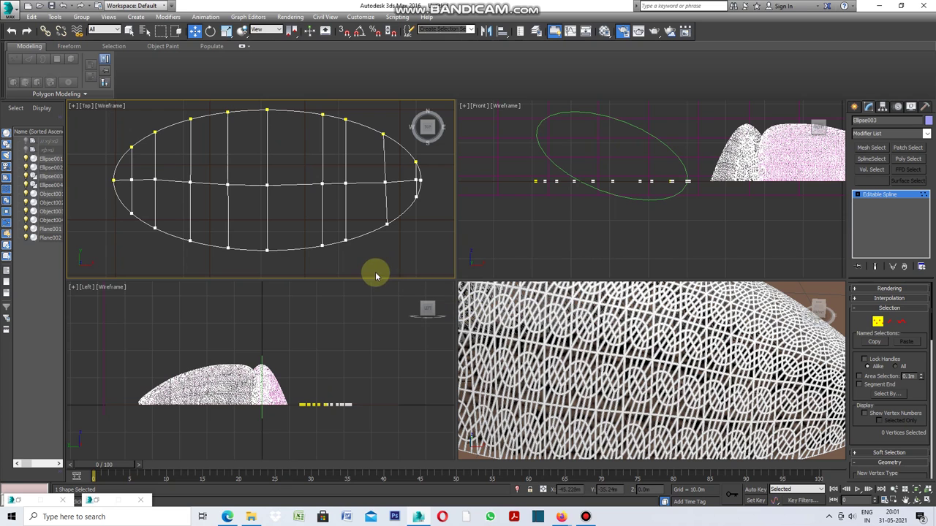
Raise the right-end vertex of Ellipse003's centre spline upward in the maximized Front view
scroll(417, 181, "up", 3)
scroll(417, 180, "up", 5)
left_click(411, 182)
key("w")
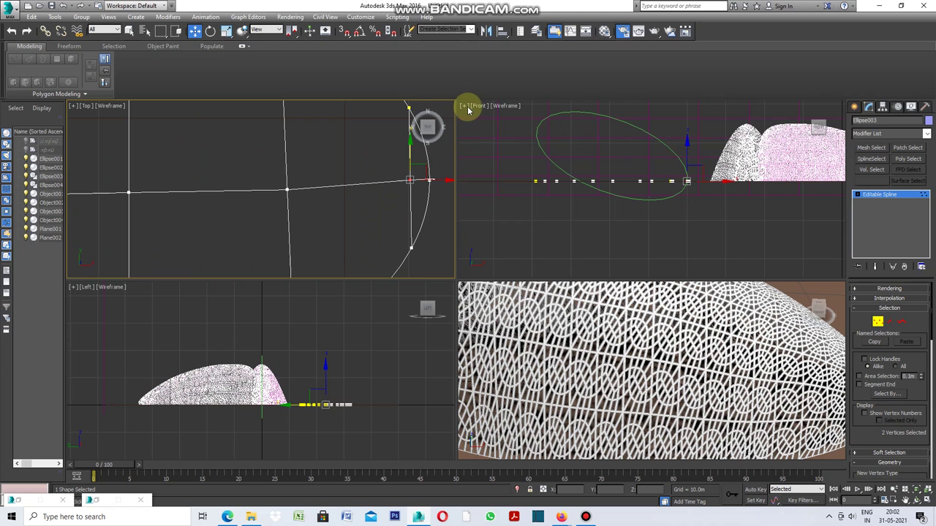
left_click(465, 106)
left_click(485, 117)
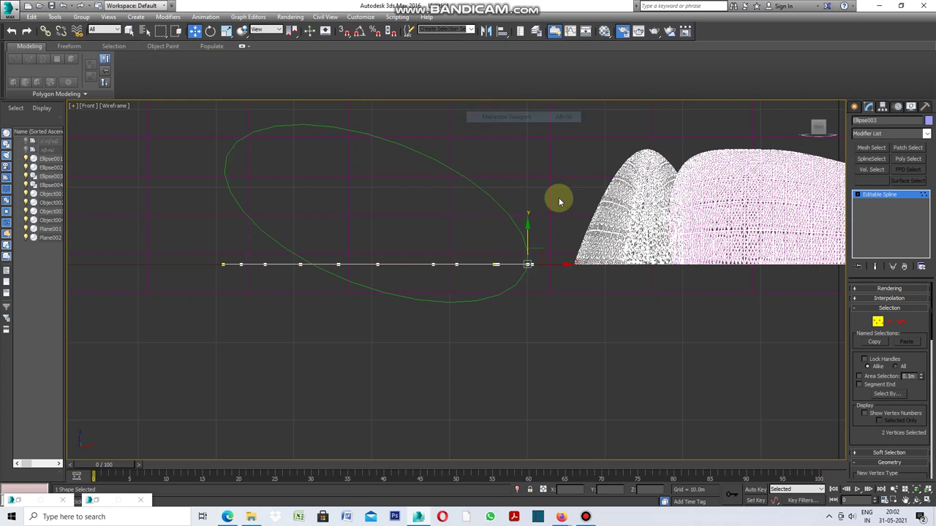
scroll(526, 265, "up", 3)
scroll(534, 266, "up", 3)
scroll(538, 262, "up", 2)
left_click_drag(525, 244, 532, 125)
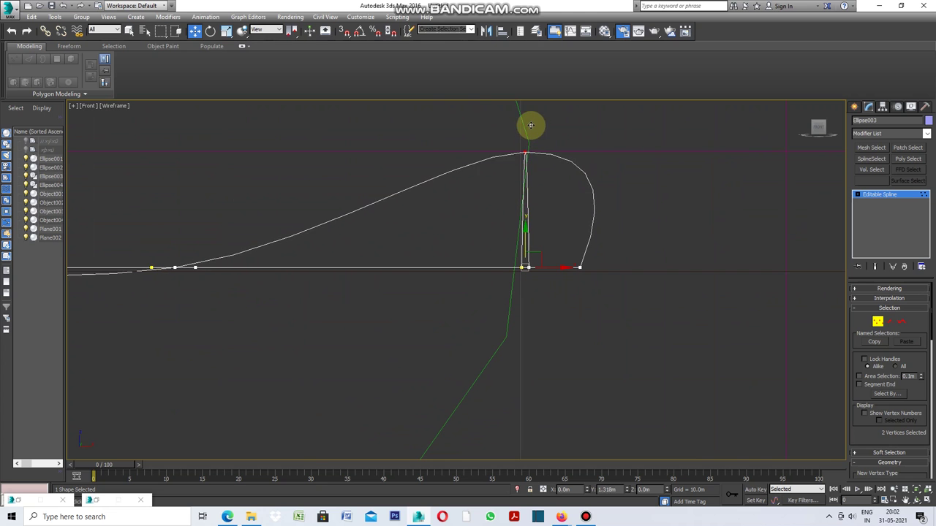
scroll(553, 263, "down", 2)
scroll(553, 267, "down", 2)
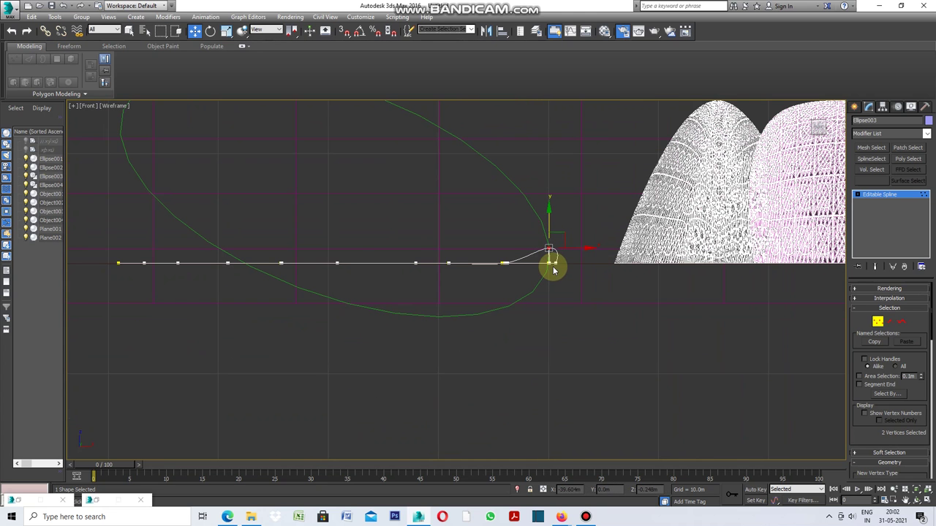
left_click(74, 107)
left_click(92, 114)
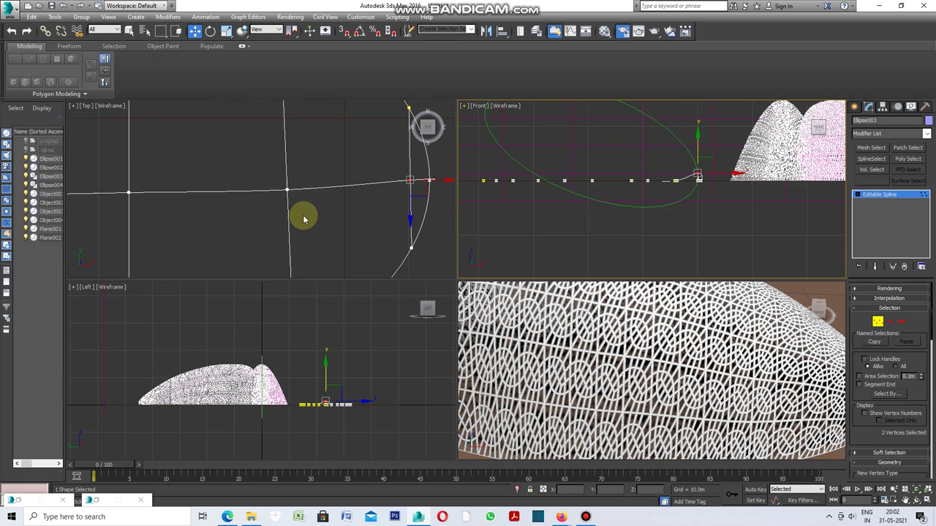
Lift the inner centre-line vertex near the right end into a tall peak
left_click(287, 191)
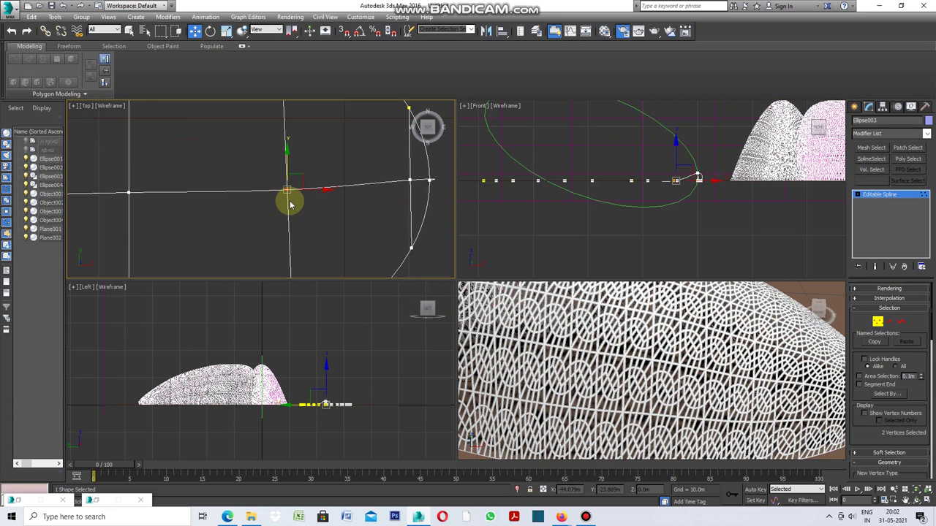
left_click(463, 105)
left_click(483, 113)
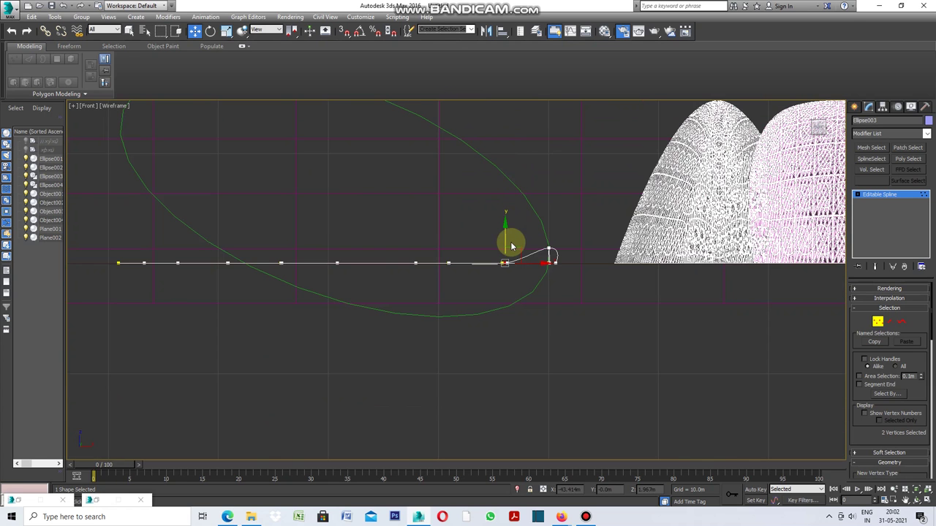
scroll(512, 247, "up", 2)
left_click_drag(501, 249, 502, 128)
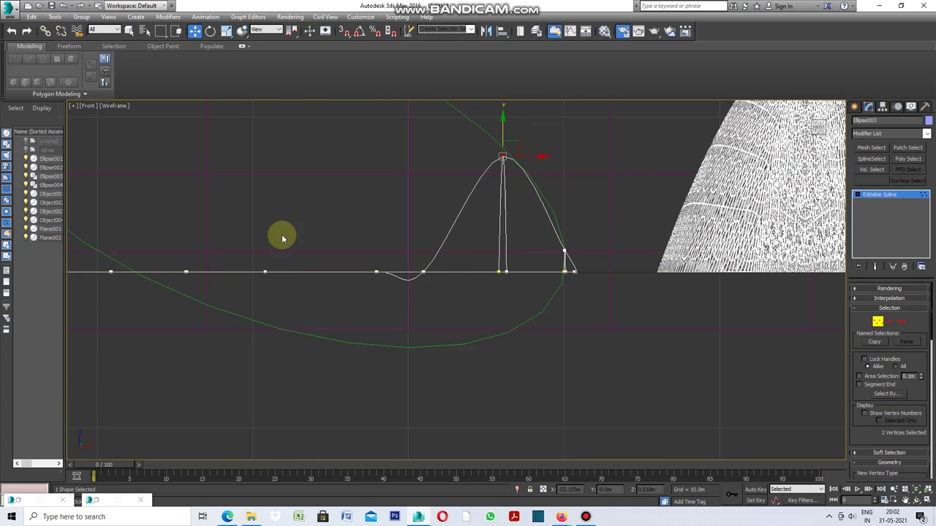
left_click(73, 106)
left_click(109, 115)
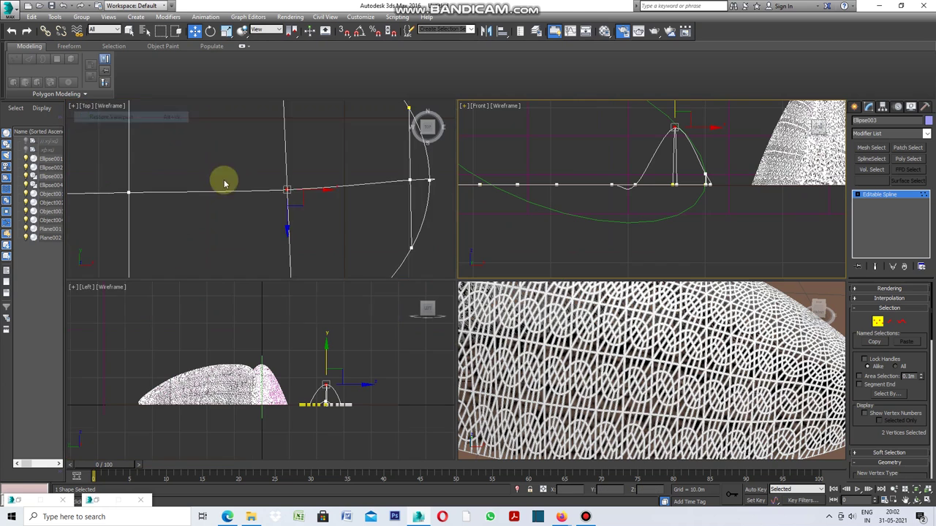
Select all 16 centre-line vertices in the Top view and raise them on Y in the Front view
scroll(330, 237, "down", 3)
scroll(330, 236, "down", 2)
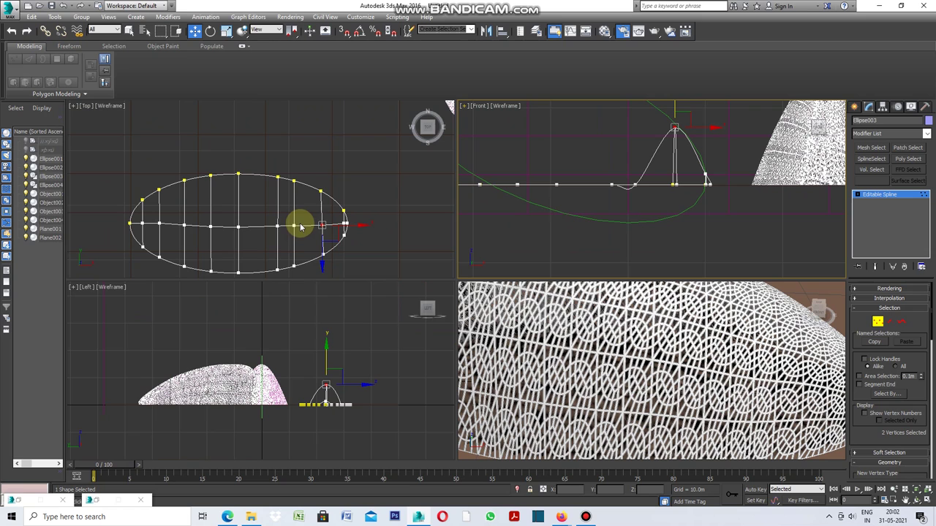
left_click(300, 226)
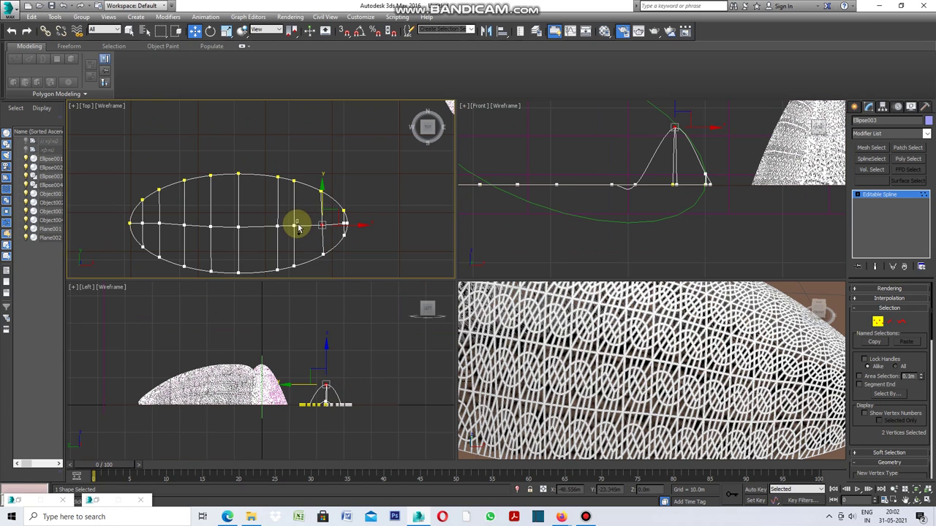
left_click(293, 227)
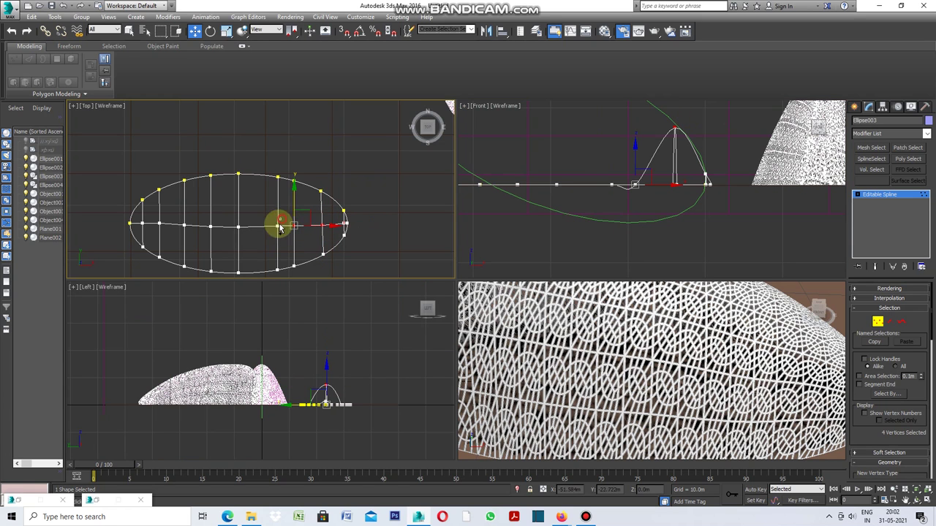
mouse_move(243, 218)
left_mouse_down("ctrl")
mouse_move(187, 243)
mouse_move(157, 217)
left_mouse_up("ctrl")
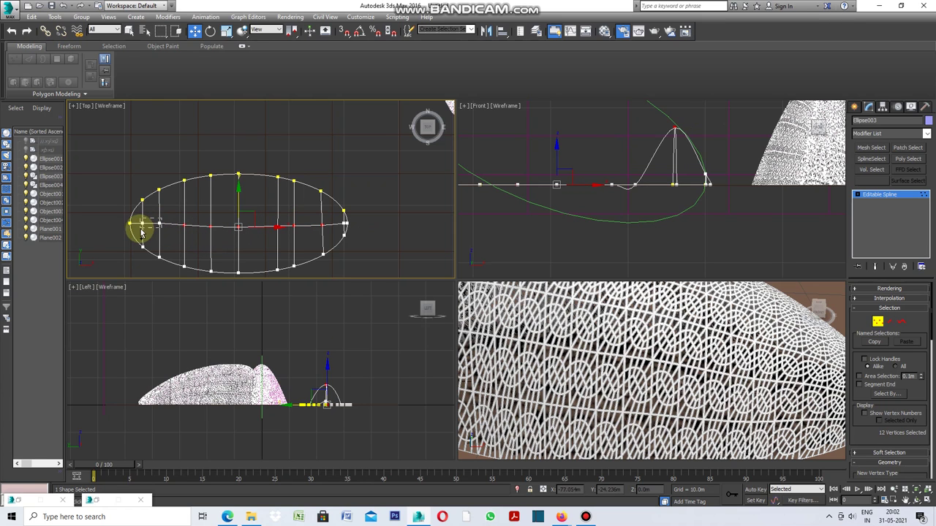
left_click(141, 228, "ctrl")
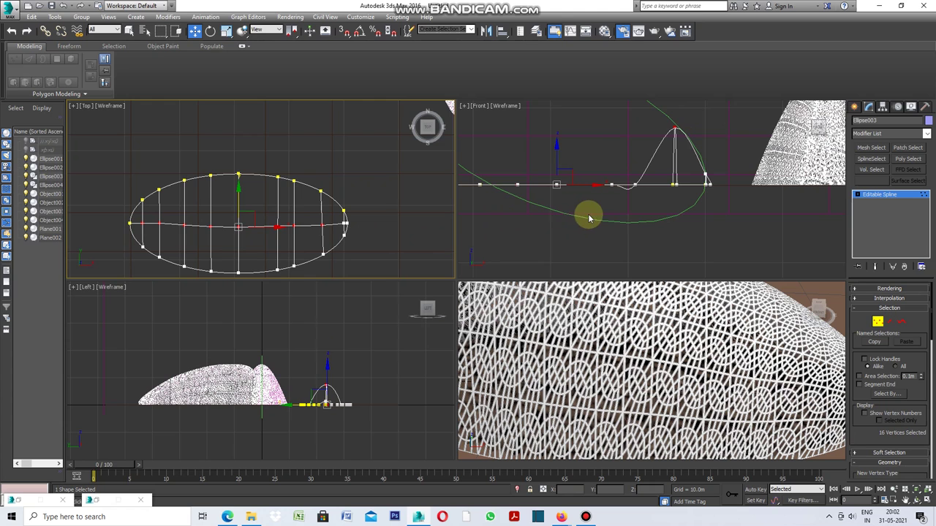
scroll(616, 223, "down", 2)
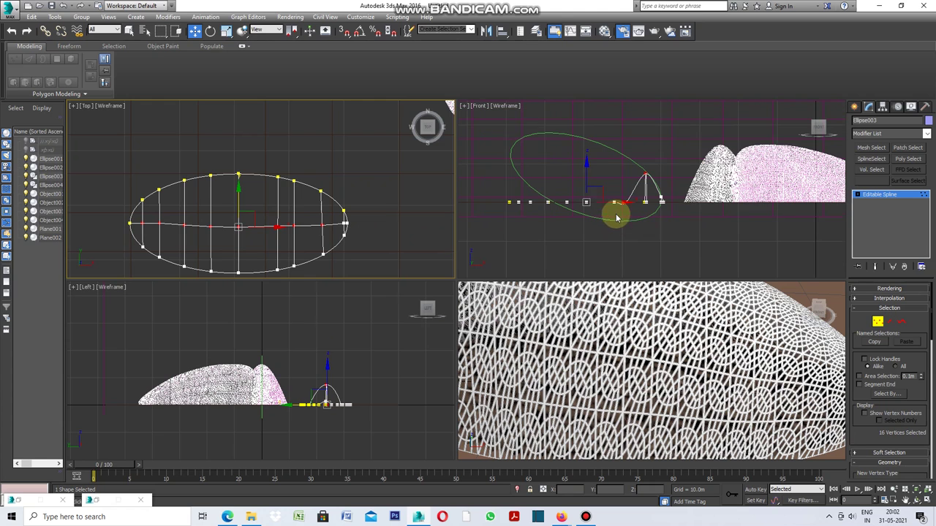
left_click(585, 172)
left_click_drag(585, 167, 584, 117)
Raise the top-left profile vertex and flatten its peak with the tangent handle
left_click(463, 106)
left_click(482, 117)
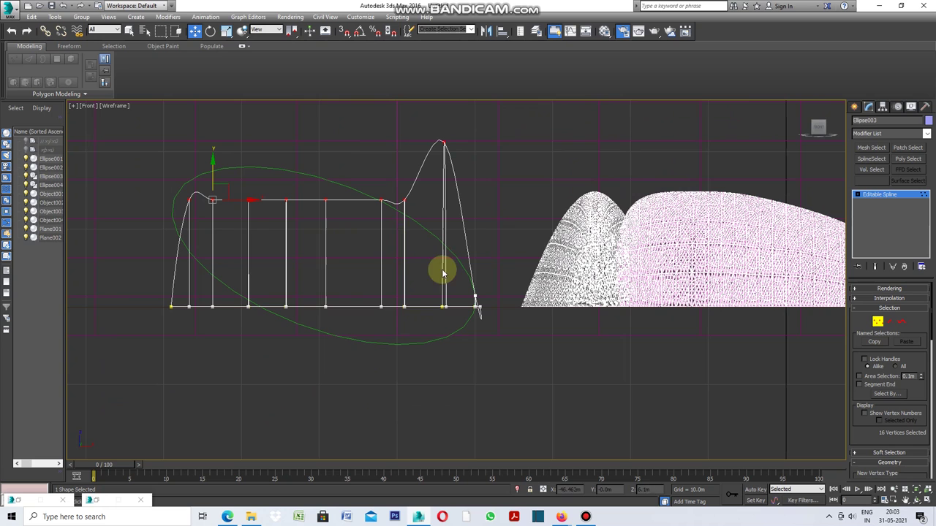
scroll(165, 191, "up", 2)
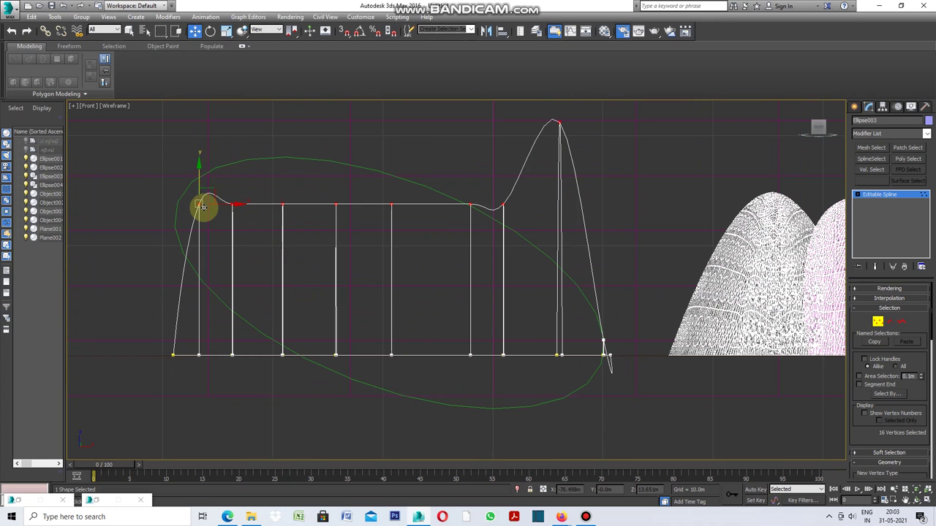
left_click(249, 220)
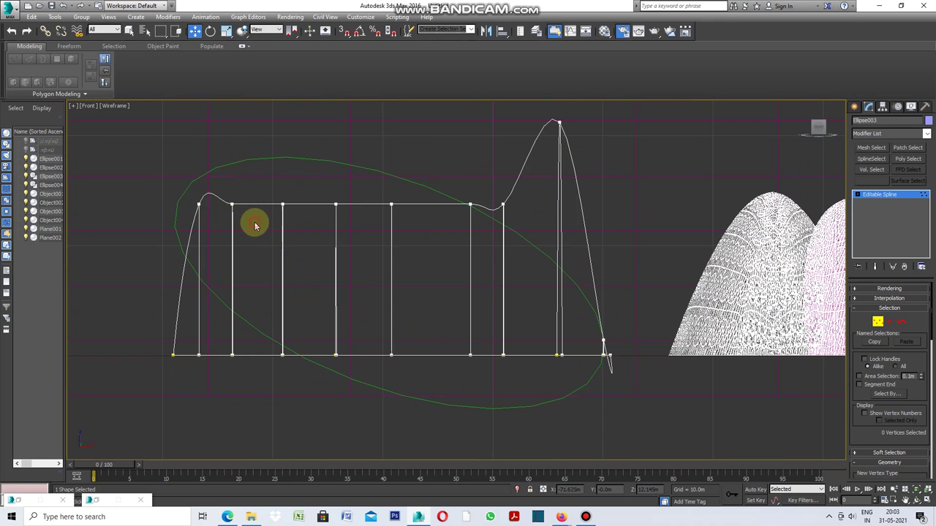
left_click(199, 197)
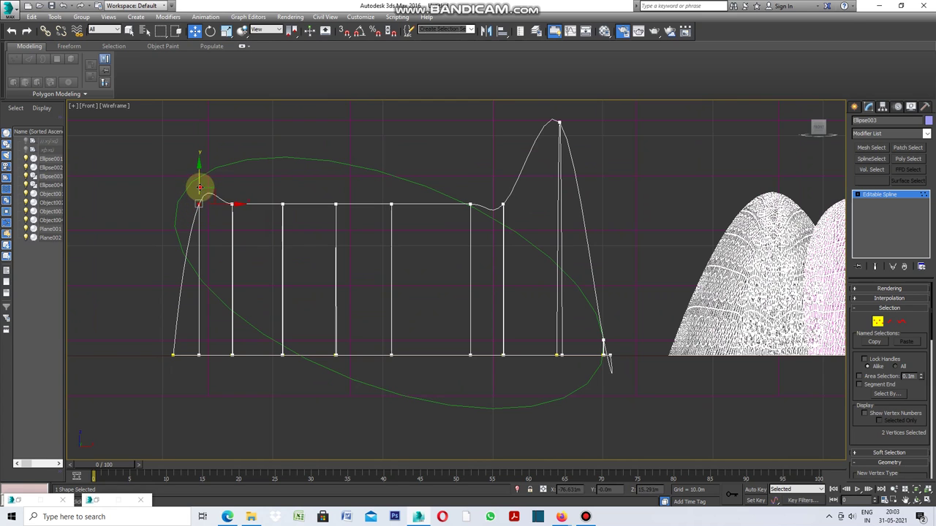
mouse_move(199, 189)
left_mouse_down()
mouse_move(198, 164)
mouse_move(241, 159)
mouse_move(246, 147)
mouse_move(222, 164)
left_mouse_up()
left_click(233, 205)
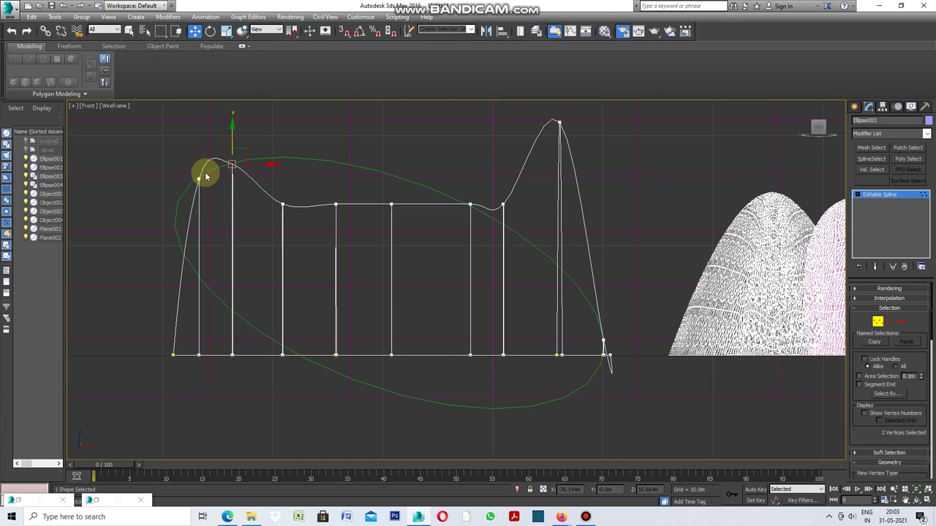
left_click(198, 179)
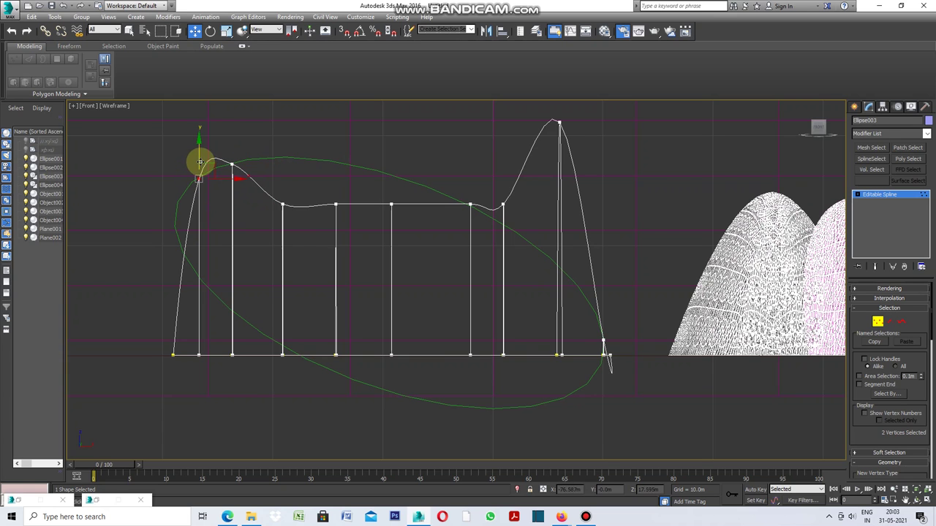
left_click_drag(199, 163, 200, 178)
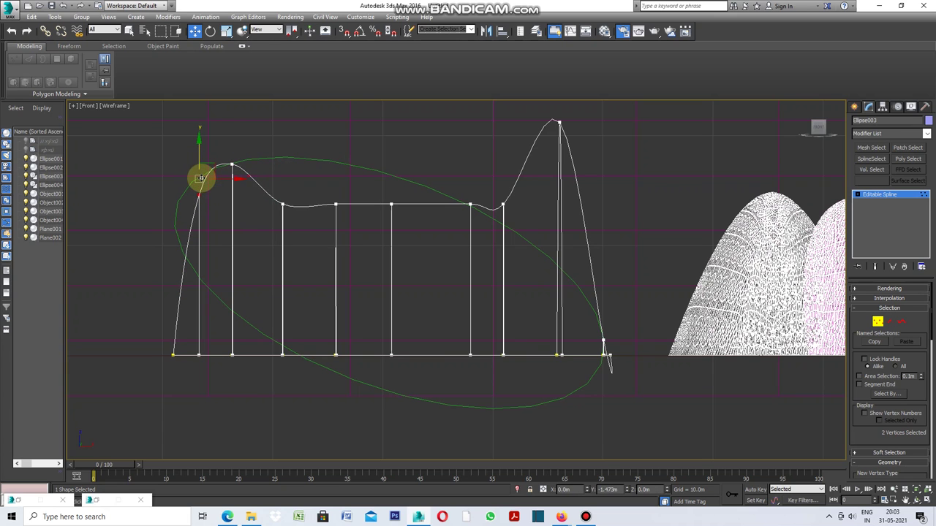
Raise the next three profile vertices to even out the curve and adjust the dip vertex
left_click(282, 204)
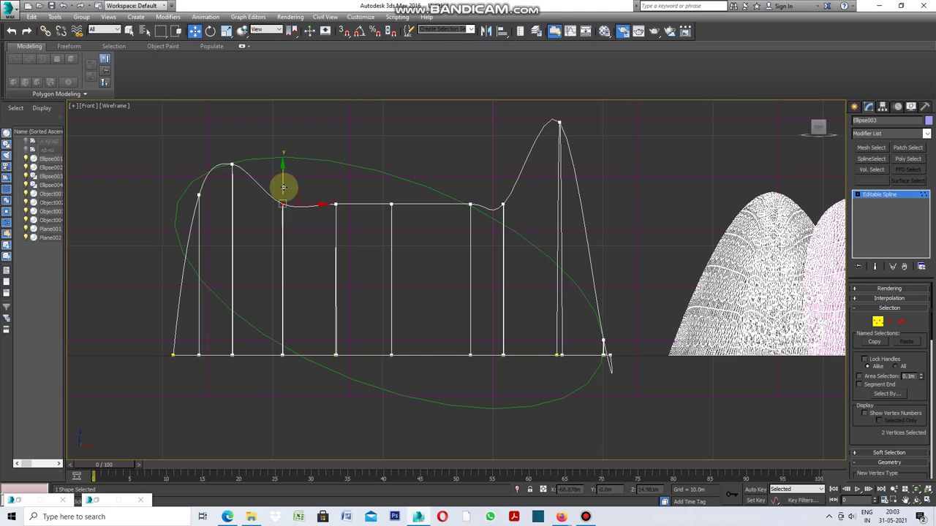
left_click_drag(282, 180, 288, 142)
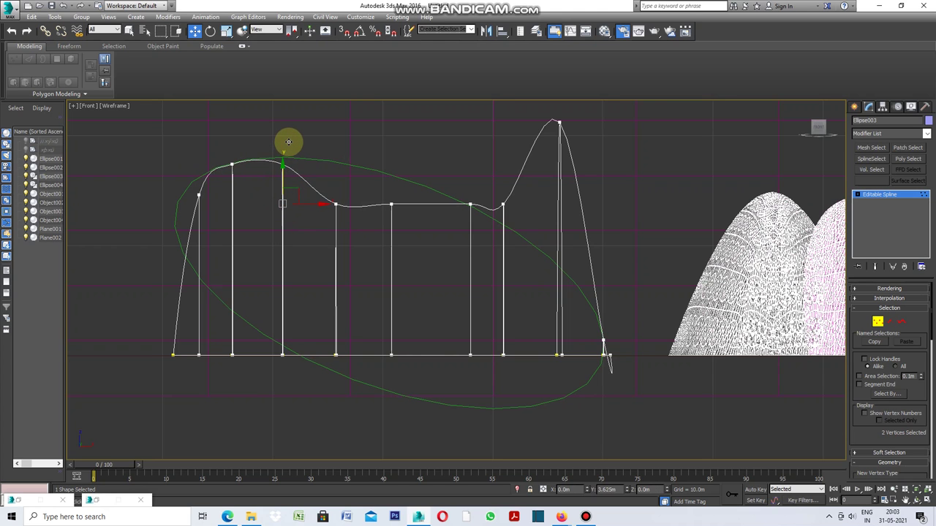
left_click(335, 204)
left_click_drag(336, 185, 341, 146)
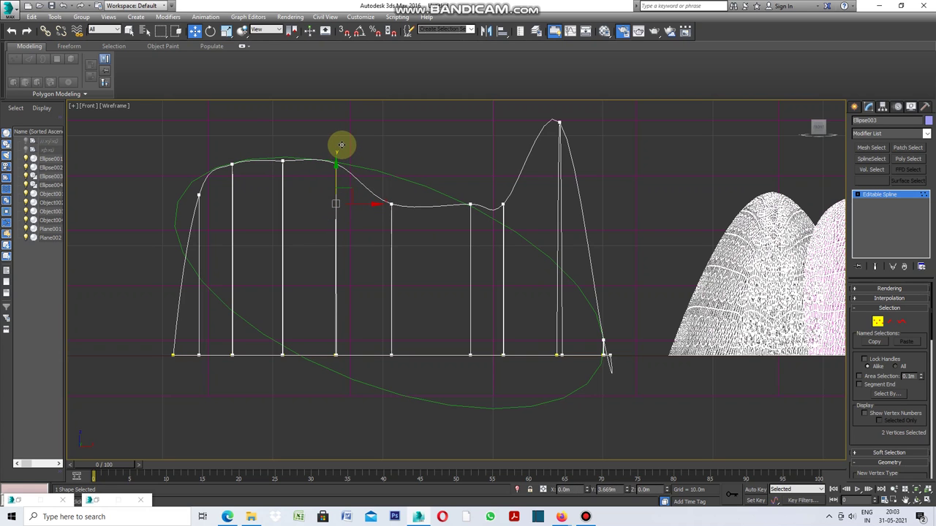
left_click(391, 205)
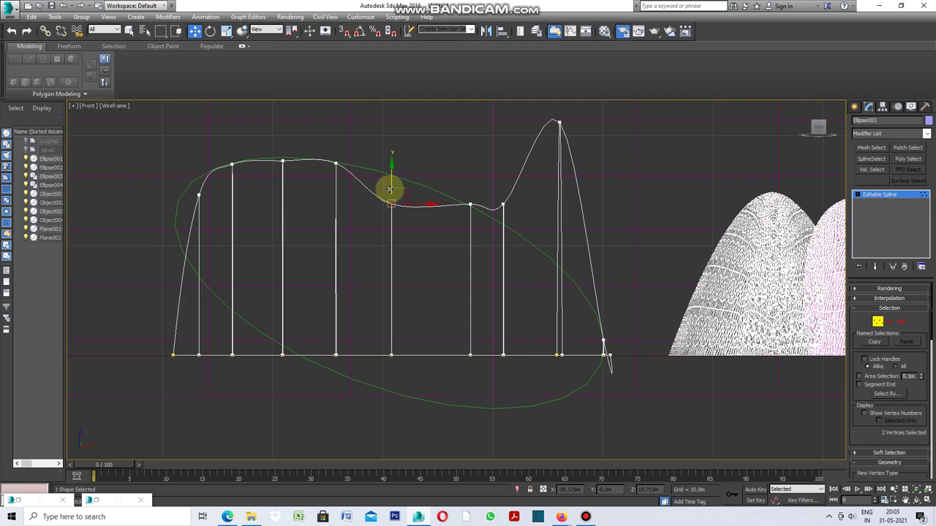
left_click_drag(391, 181, 404, 154)
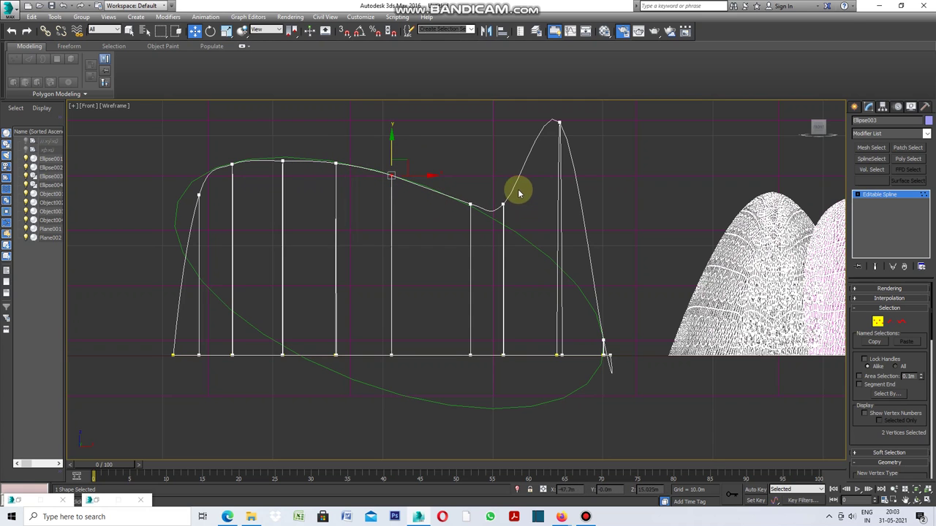
left_click(503, 206)
left_click_drag(502, 181, 507, 195)
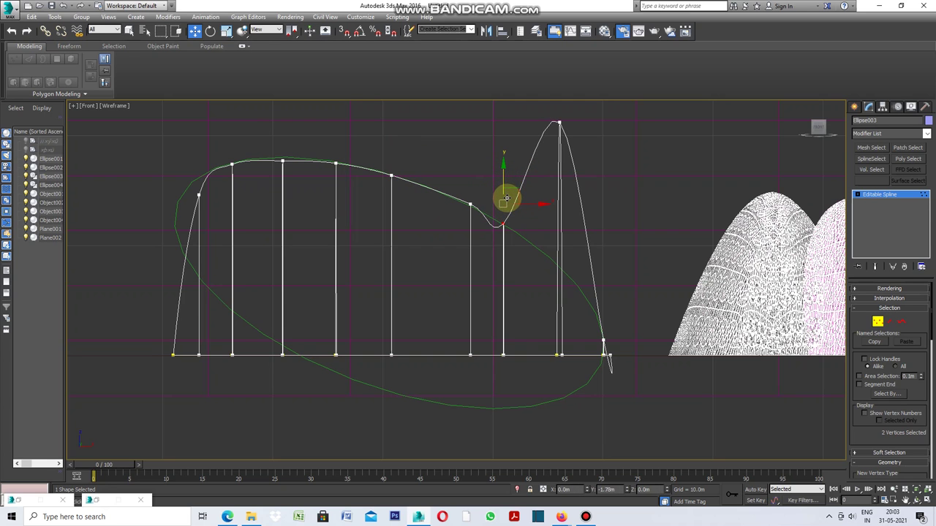
Pull the right peak vertex down to flatten the spike
left_click(560, 119)
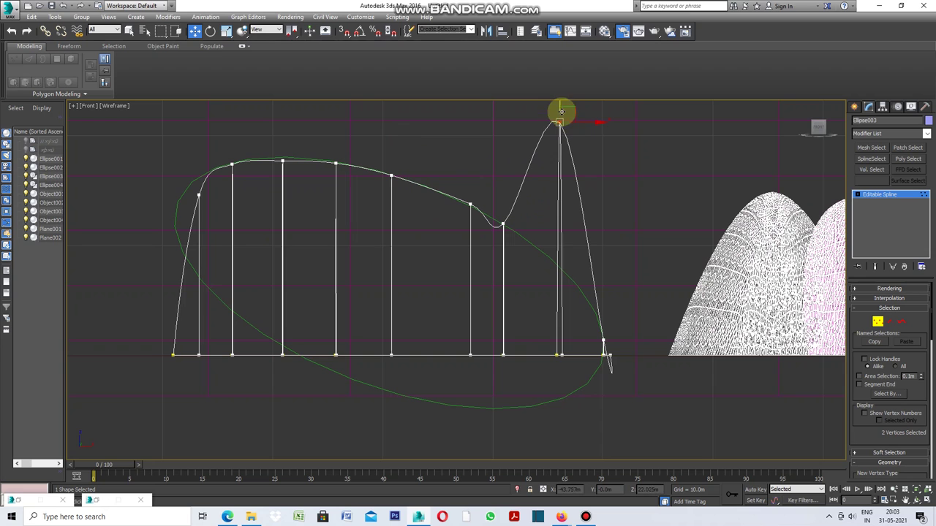
left_click_drag(560, 108, 561, 252)
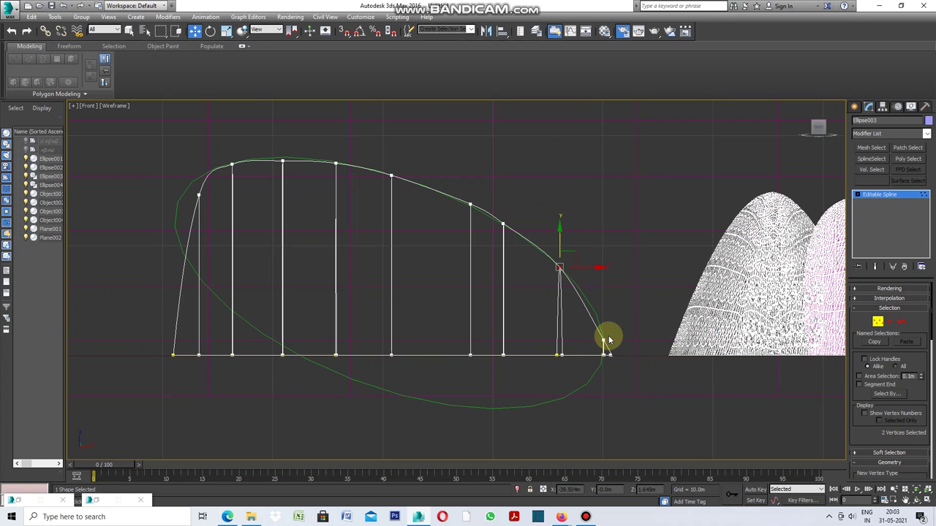
scroll(604, 351, "up", 2)
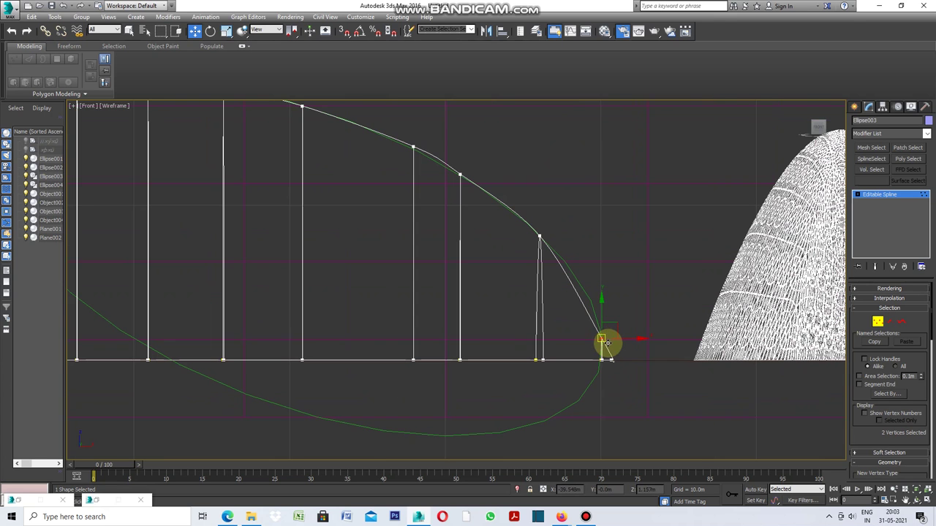
left_click_drag(602, 317, 601, 313)
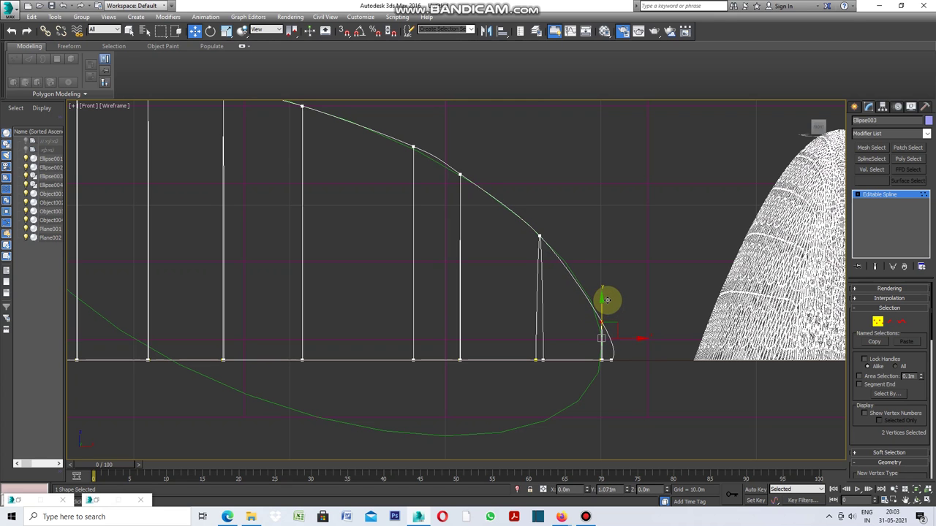
scroll(601, 320, "down", 2)
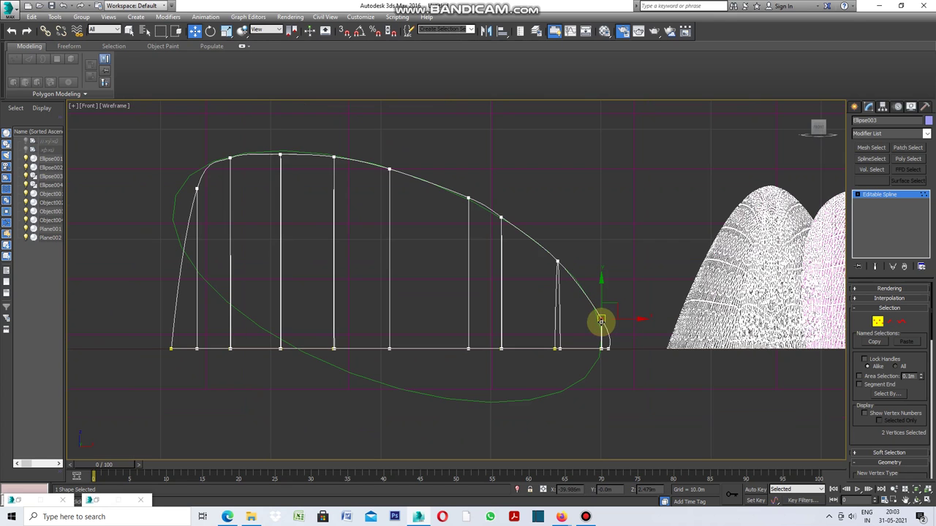
scroll(481, 220, "up", 2)
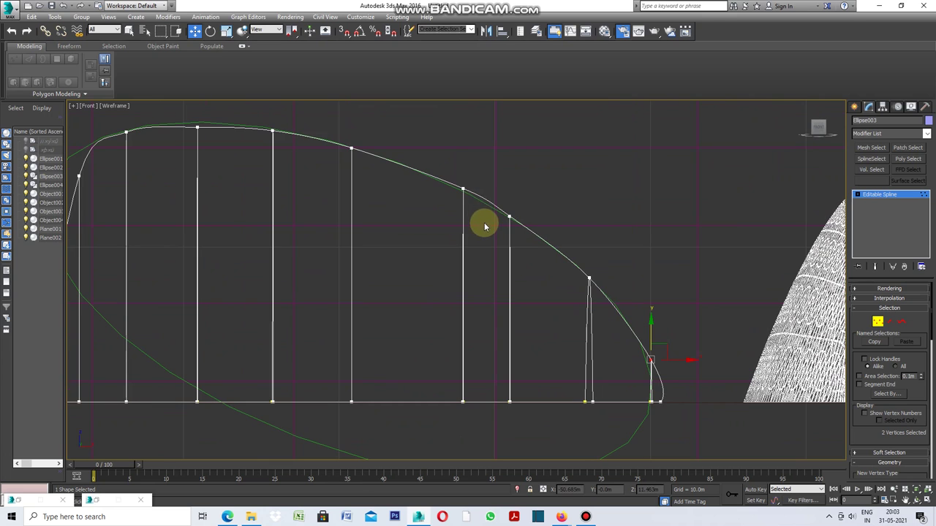
Fine-tune the vertices on the sloping right part onto the green guide curve
left_click(461, 189)
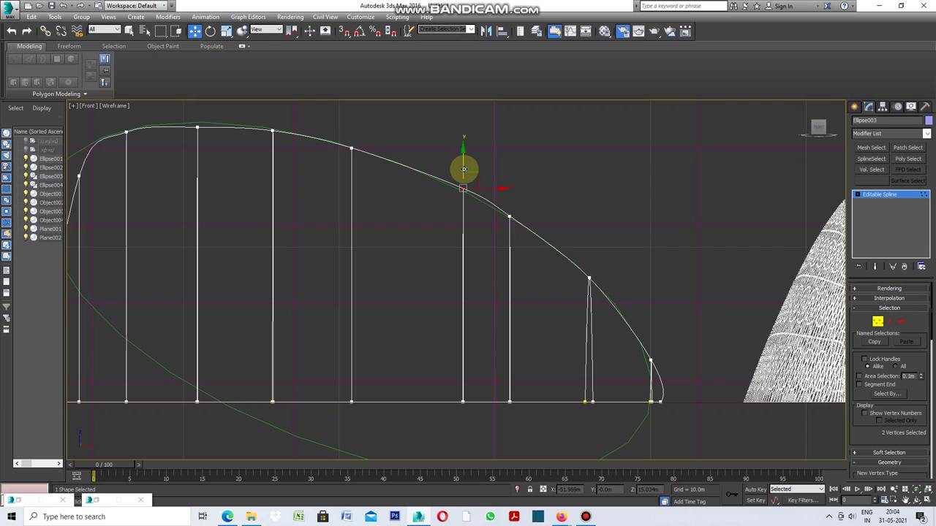
left_click_drag(463, 169, 464, 177)
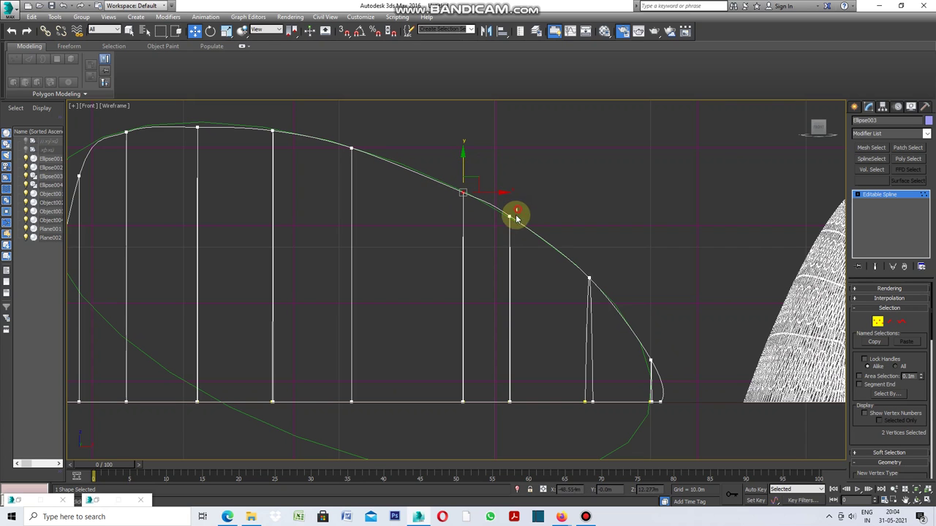
left_click(510, 214)
left_click_drag(510, 196, 510, 198)
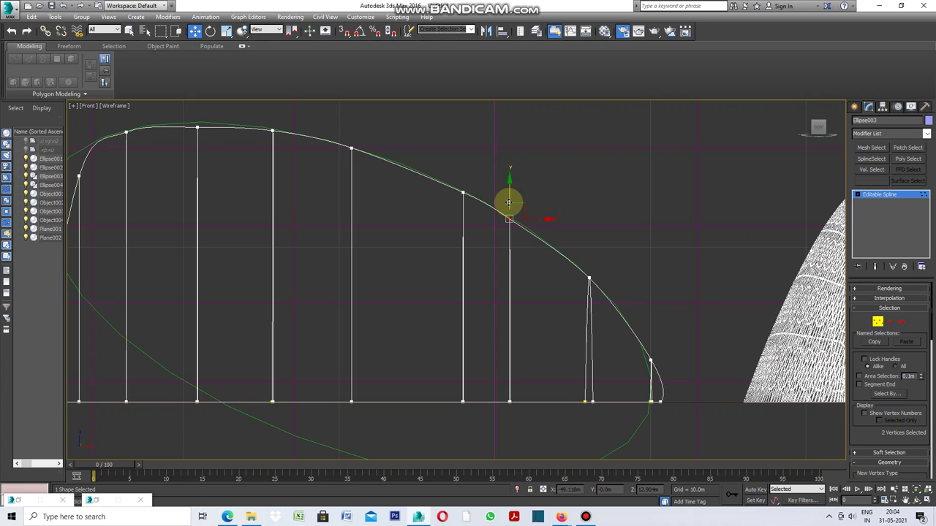
key("XF86AudioLowerVolume")
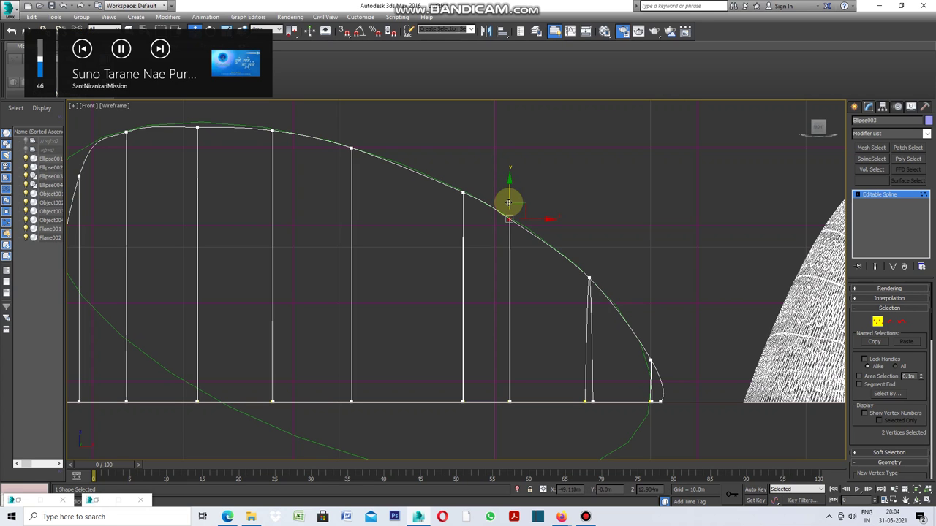
scroll(601, 313, "down", 1)
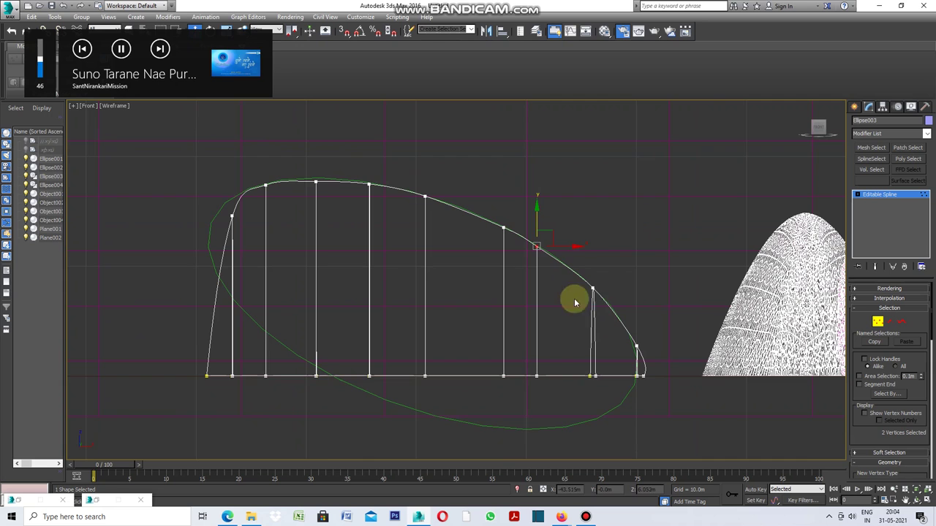
scroll(500, 239, "up", 3)
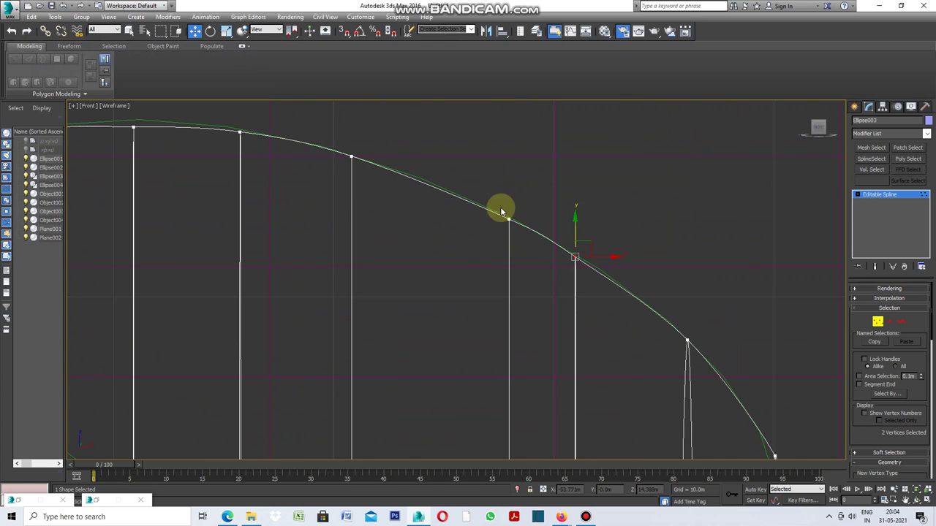
left_click(509, 220)
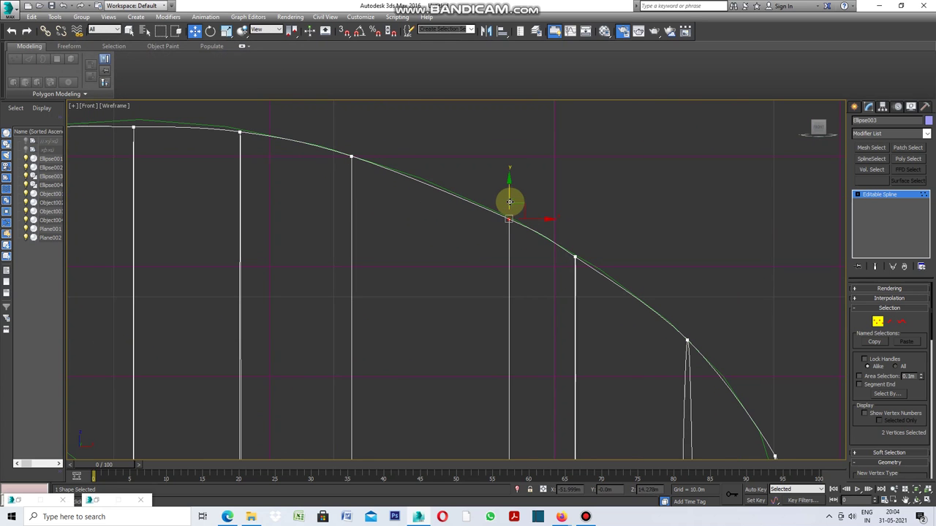
left_click_drag(509, 197, 510, 196)
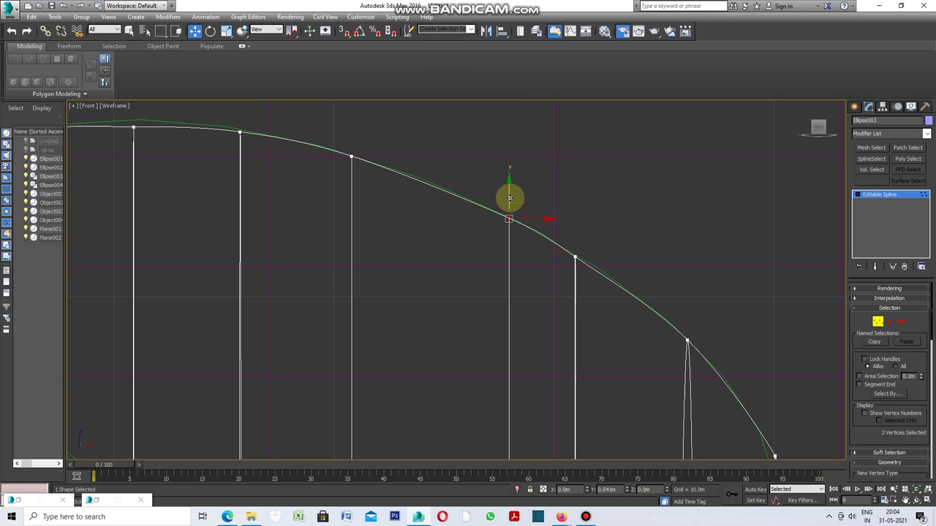
scroll(577, 239, "down", 2)
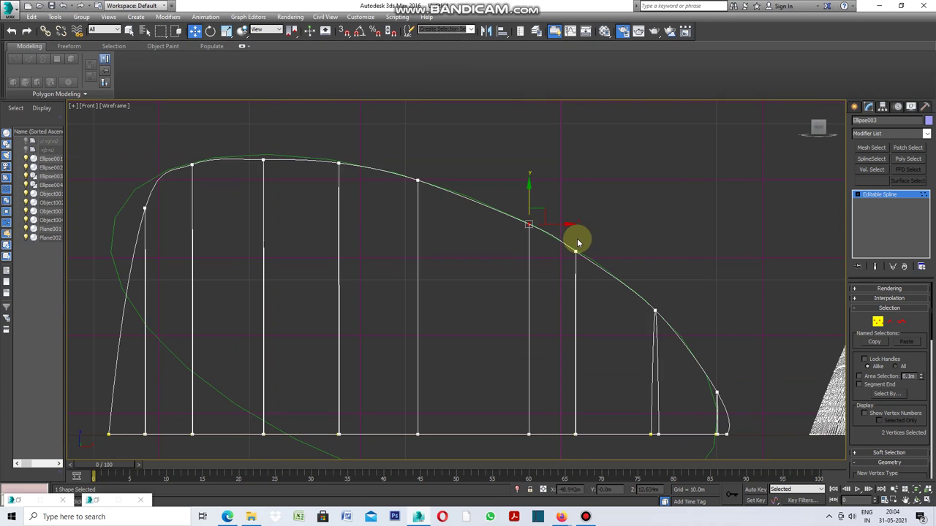
scroll(265, 161, "up", 2)
Raise the top vertices and the steep left-end vertex to meet the guide ellipse
left_click(267, 154)
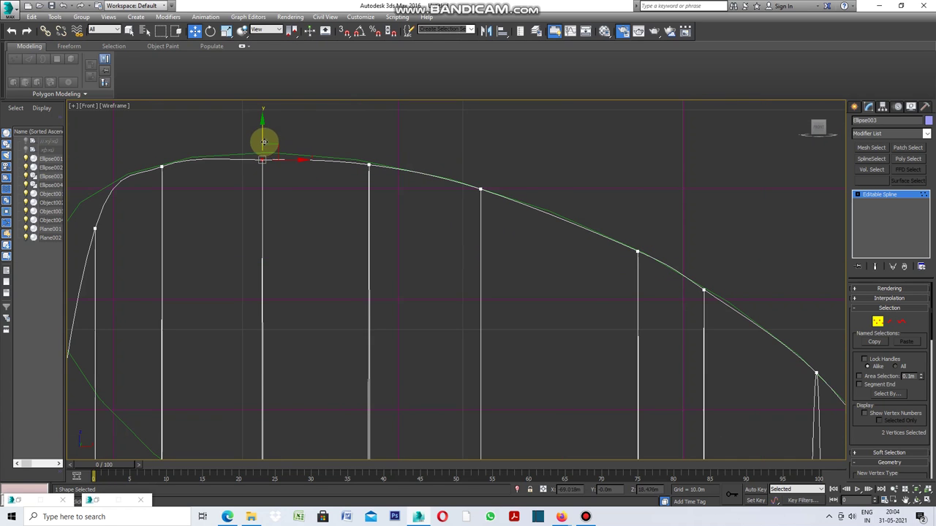
left_click_drag(263, 133, 264, 128)
left_click(368, 166)
left_click_drag(368, 146, 368, 144)
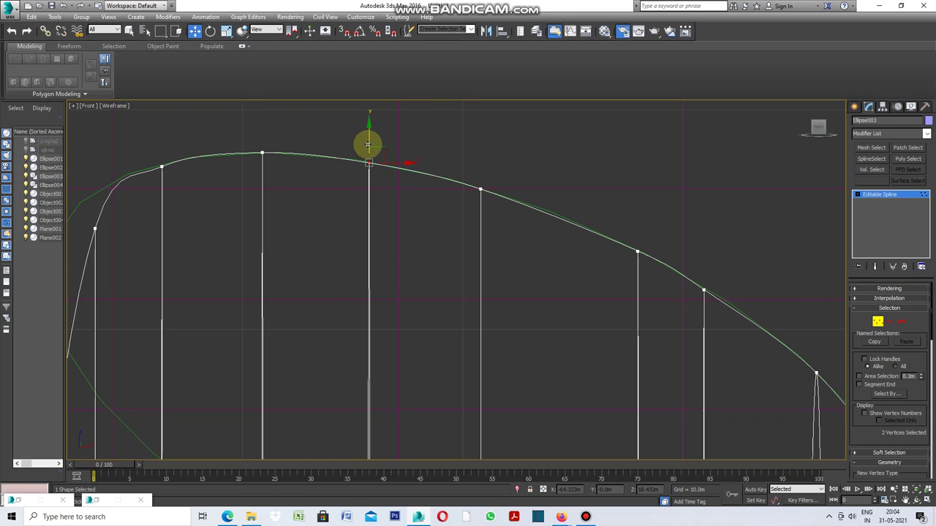
scroll(501, 184, "down", 2)
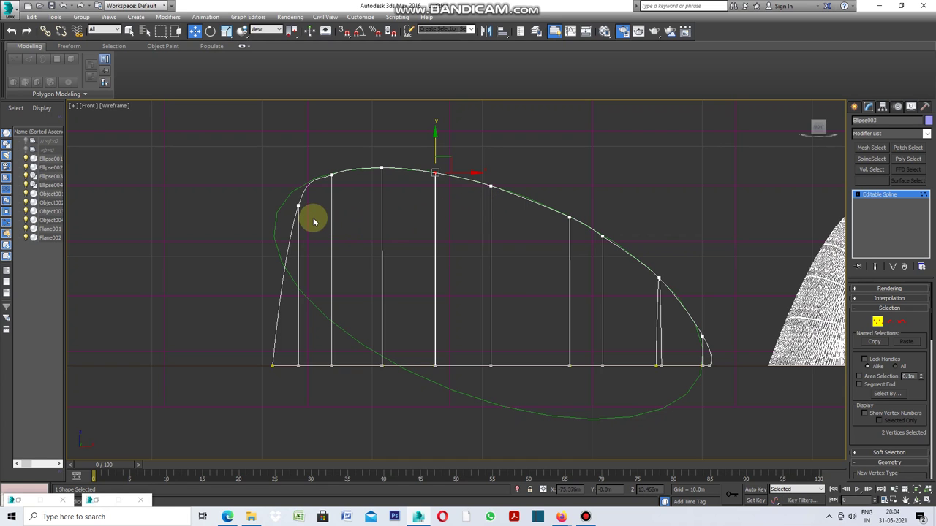
left_click(298, 205)
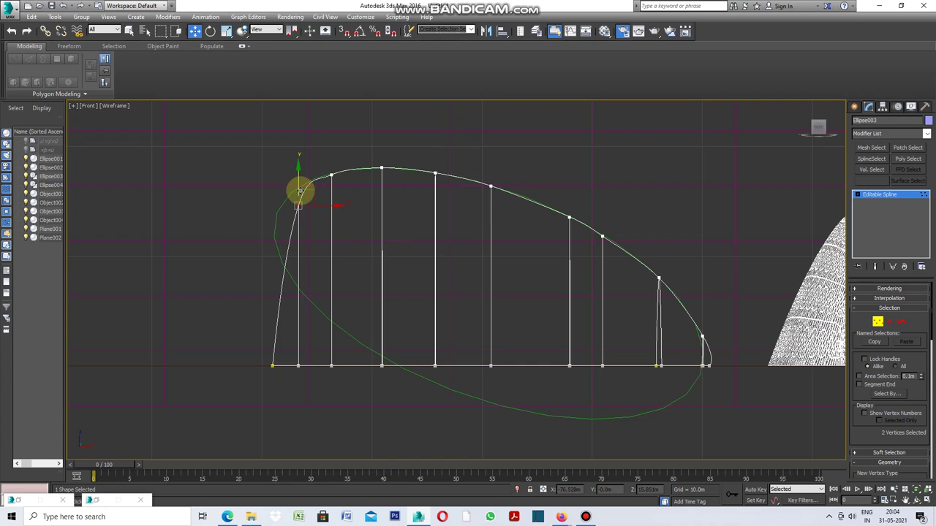
left_click_drag(301, 186, 300, 179)
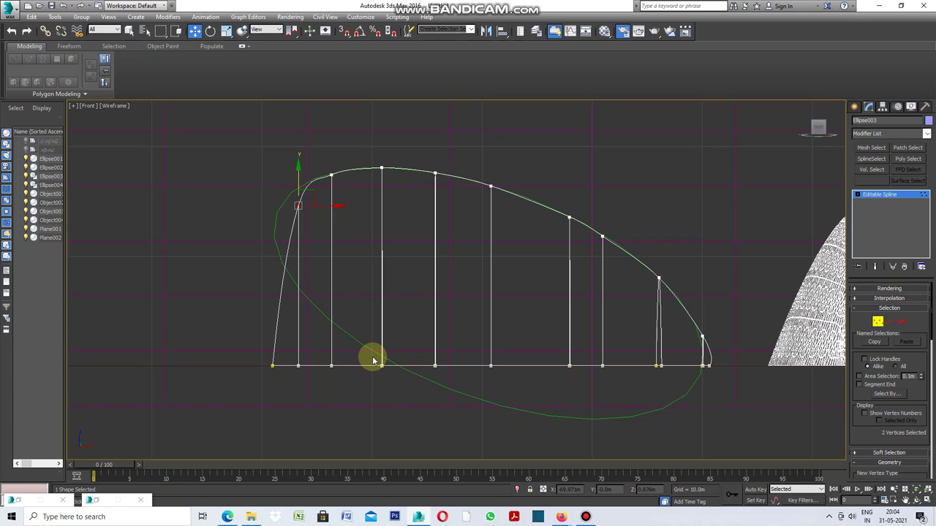
Restore the four-view layout and zoom the viewports to frame the rib cage
left_click(338, 391)
left_click(73, 107)
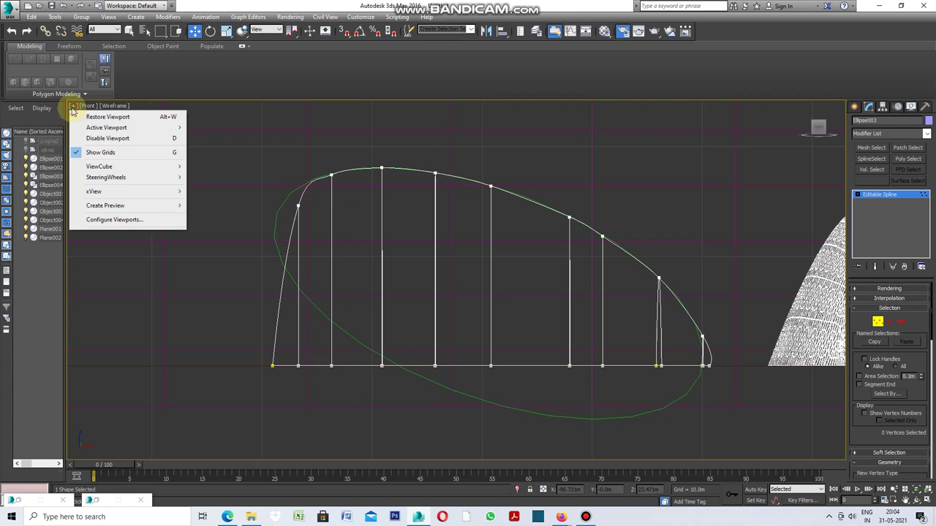
left_click(102, 117)
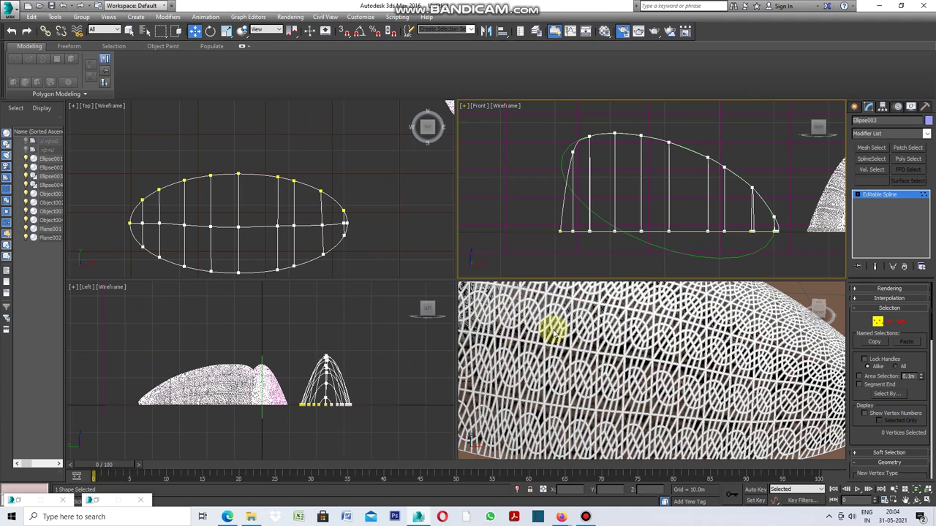
scroll(554, 330, "down", 3)
scroll(590, 351, "down", 3)
scroll(648, 386, "down", 3)
scroll(647, 388, "down", 2)
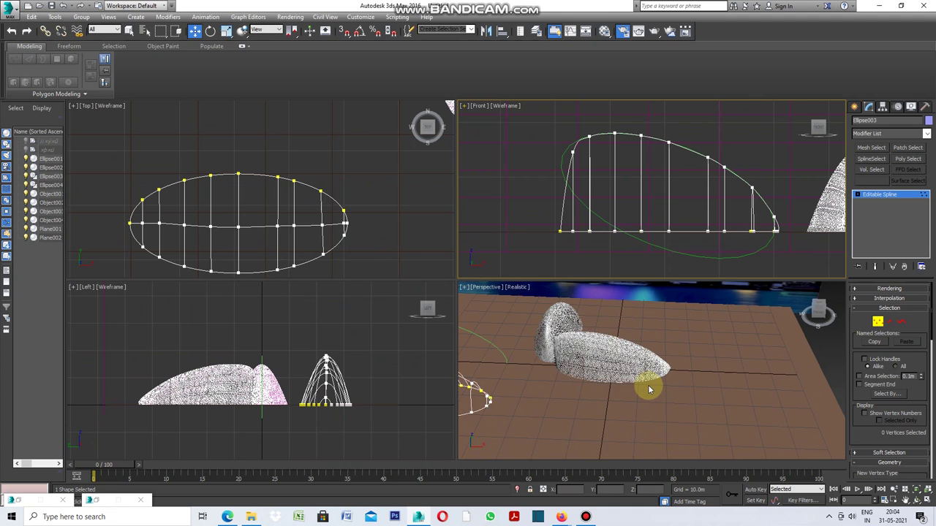
scroll(647, 386, "down", 2)
scroll(659, 390, "down", 2)
scroll(659, 390, "down", 2)
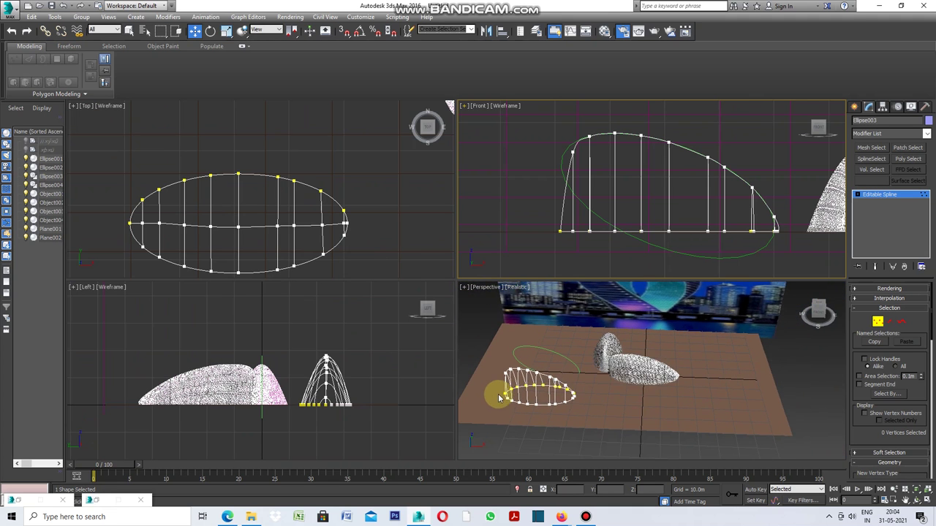
scroll(505, 394, "up", 1)
scroll(517, 390, "up", 1)
scroll(541, 394, "up", 1)
scroll(644, 395, "up", 1)
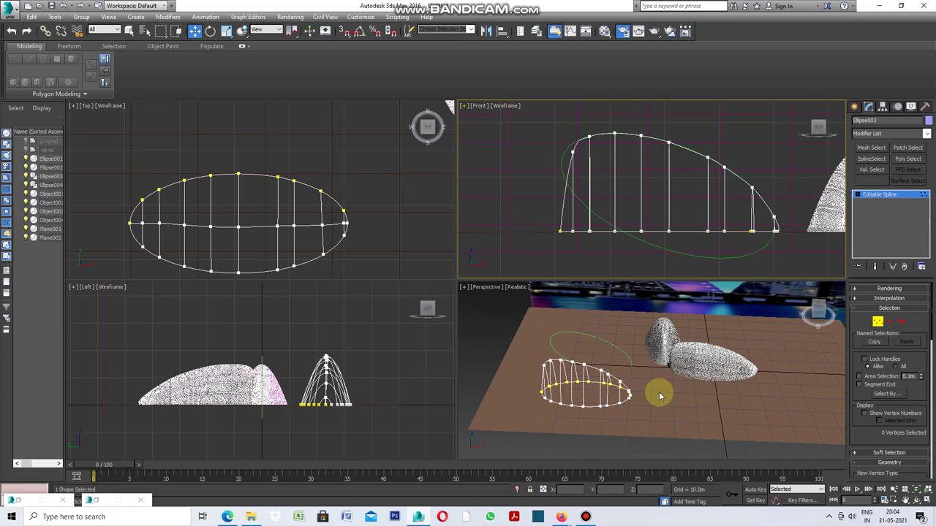
scroll(621, 395, "down", 1)
scroll(581, 413, "down", 1)
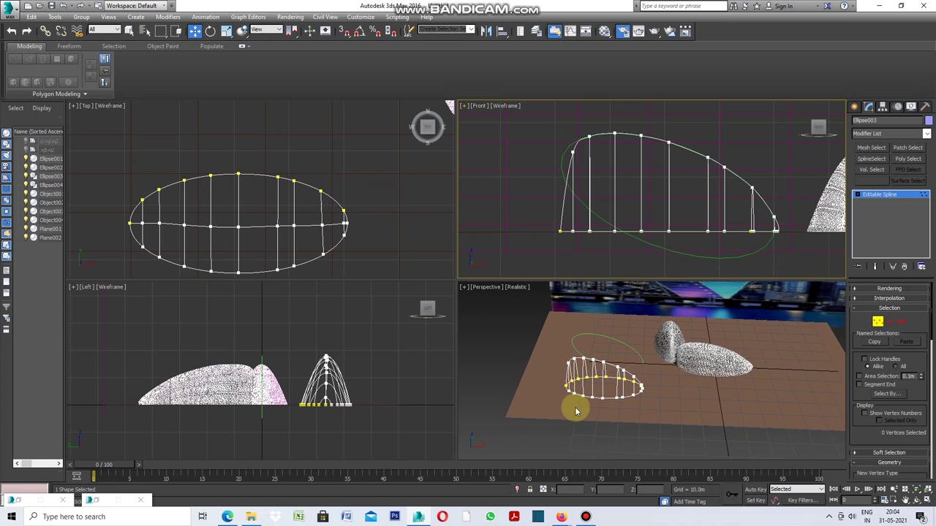
scroll(578, 408, "up", 2)
scroll(581, 405, "up", 1)
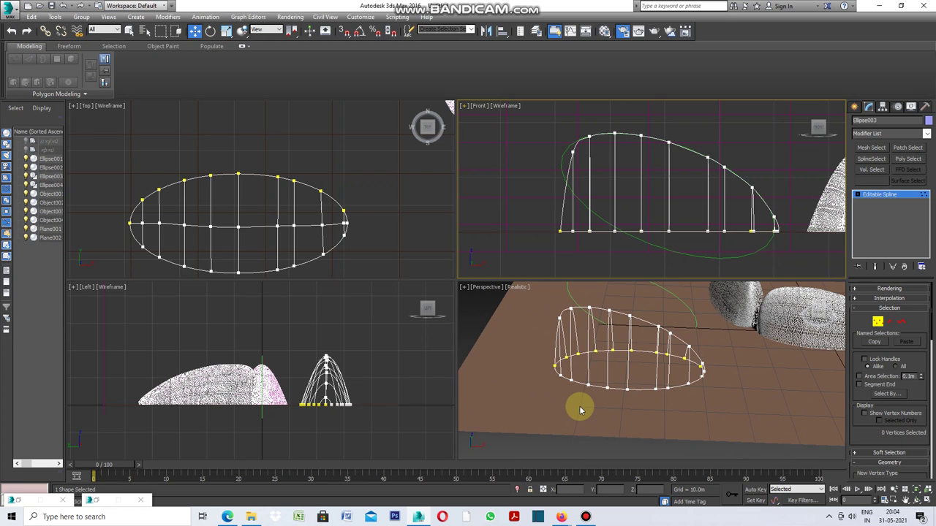
Maximize the Perspective view, pan and orbit around the rib cage, and exit vertex editing
left_click(464, 287)
left_click(497, 297)
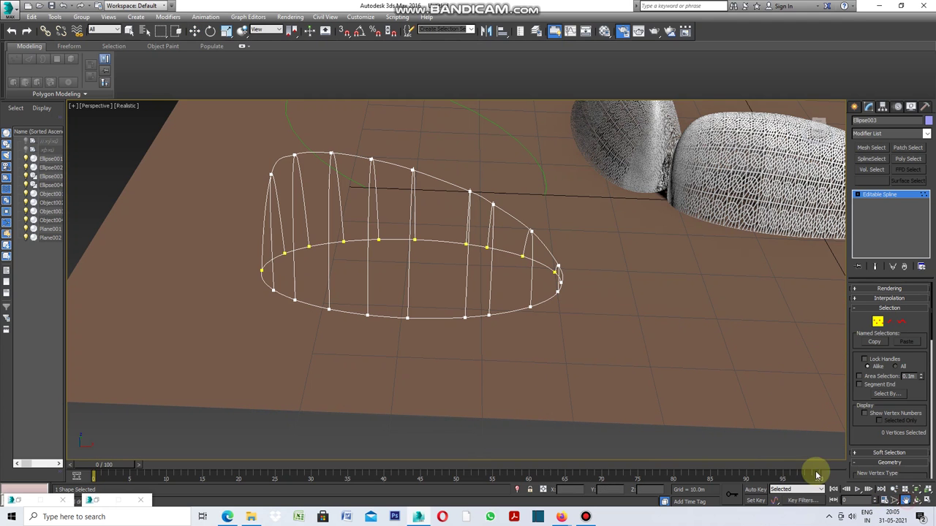
middle_click_drag(488, 331, 631, 347)
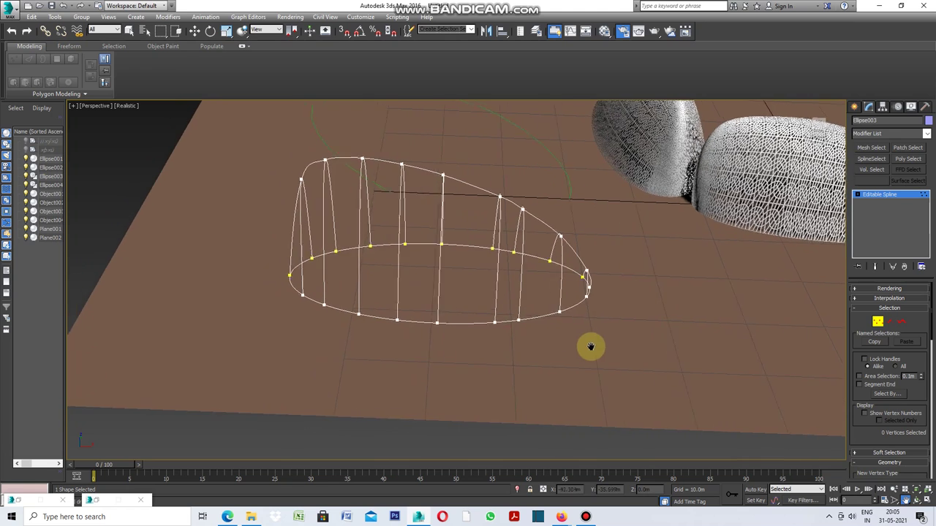
left_click(916, 500)
mouse_move(333, 277)
left_mouse_down()
mouse_move(405, 293)
mouse_move(338, 277)
left_mouse_up()
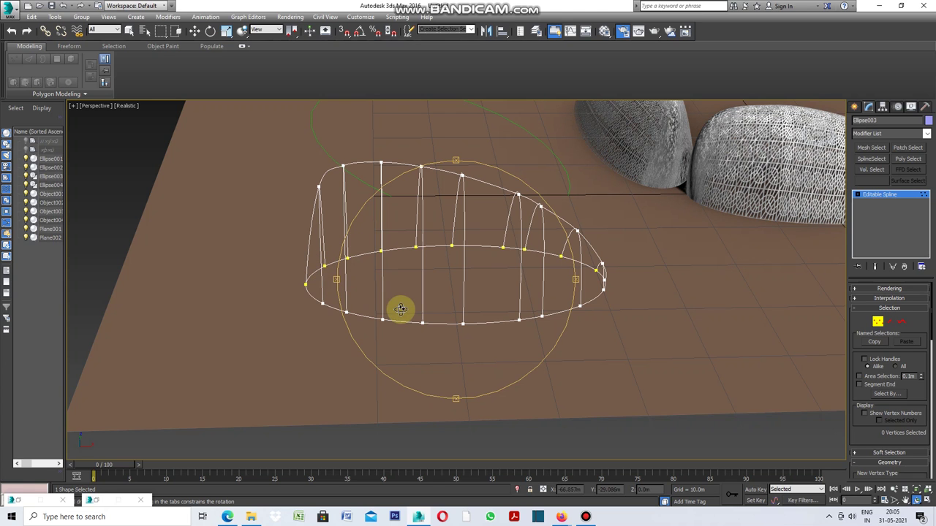
right_click(366, 296)
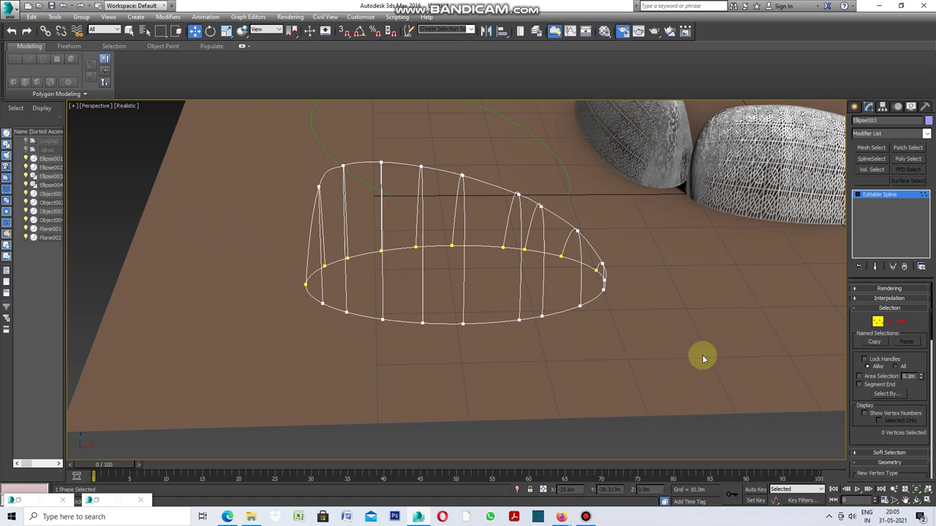
left_click(854, 107)
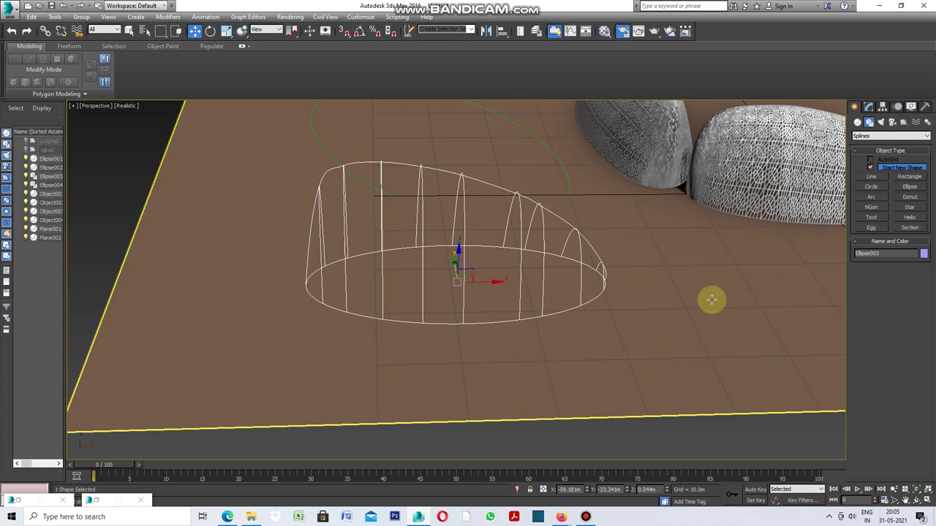
Add a Sweep modifier to Ellipse003 and orbit to inspect the resulting ribbed shell
left_click(867, 107)
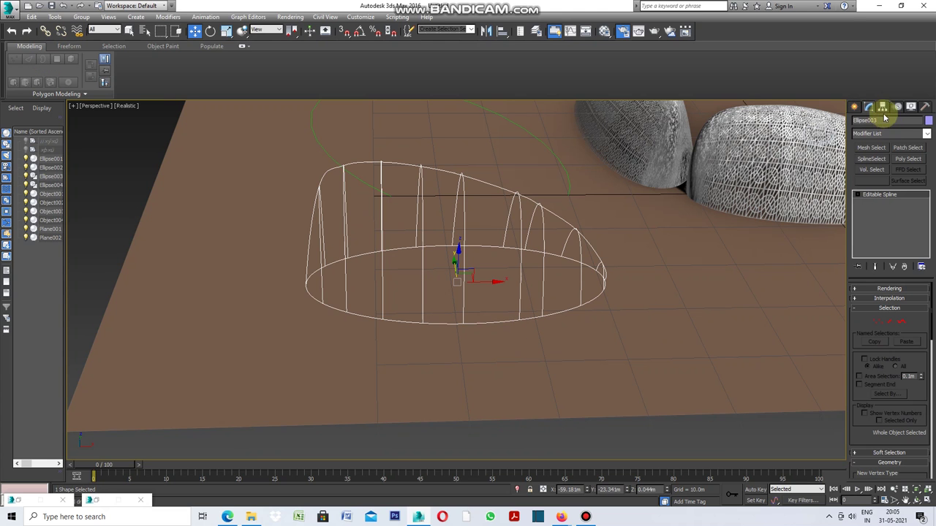
left_click(927, 134)
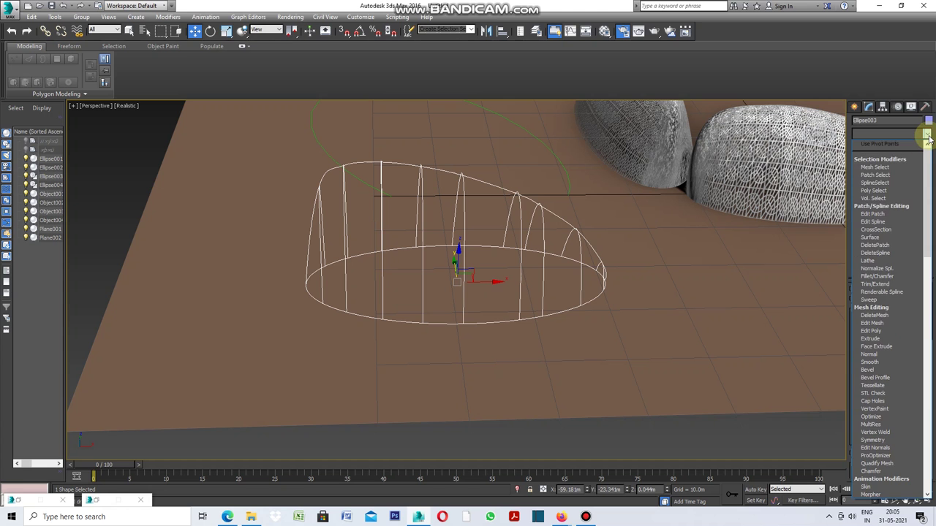
left_click(883, 301)
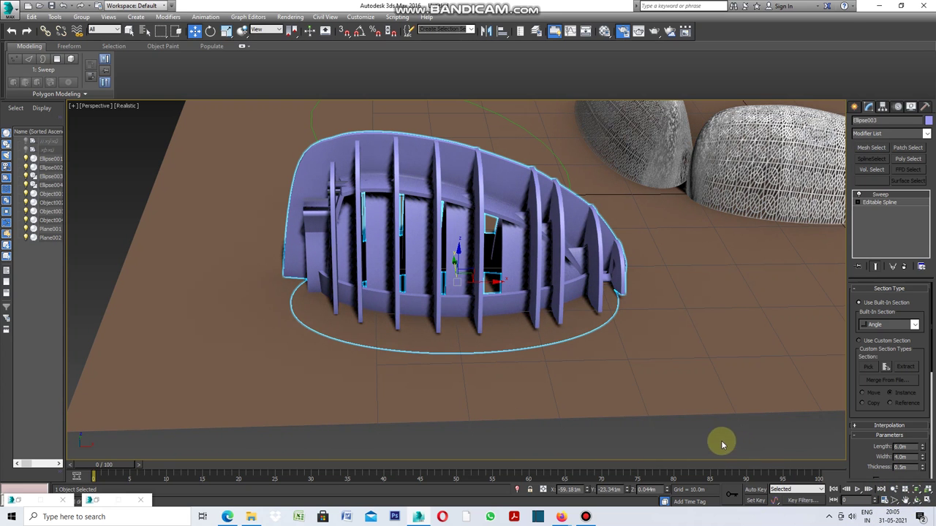
left_click(918, 501)
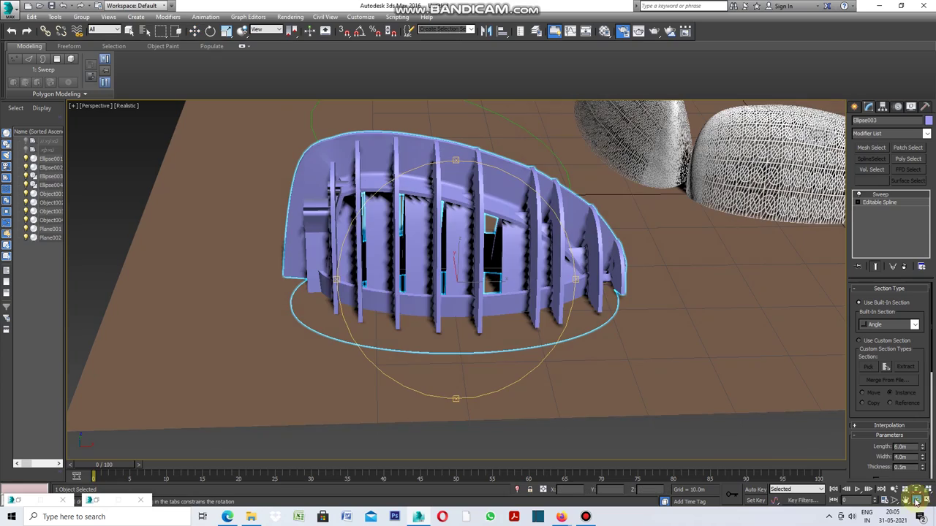
mouse_move(338, 279)
left_mouse_down()
mouse_move(395, 294)
mouse_move(374, 320)
mouse_move(355, 324)
left_mouse_up()
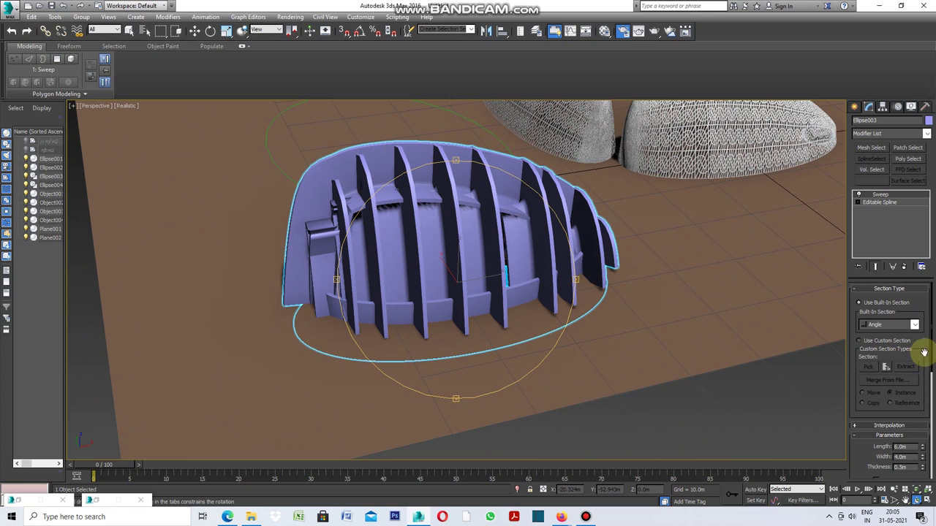
left_click(915, 325)
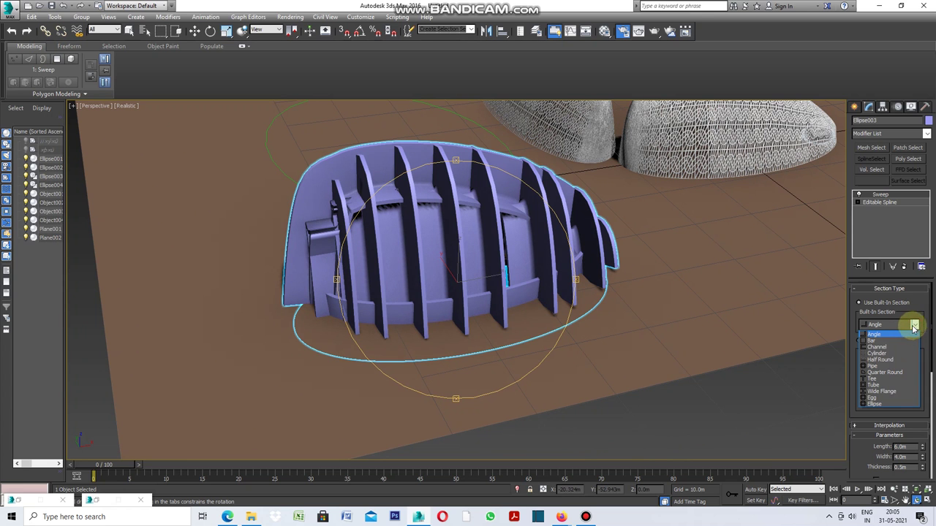
Try Bar, Channel and Cylinder built-in sweep sections, orbiting to inspect each
left_click(884, 341)
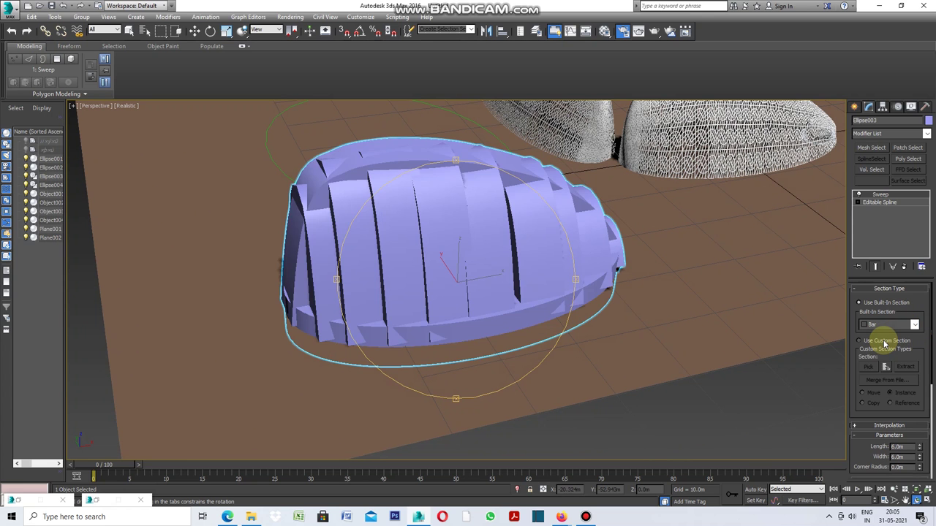
mouse_move(339, 272)
middle_mouse_down("alt")
mouse_move(434, 307)
mouse_move(351, 305)
mouse_move(416, 314)
middle_mouse_up("alt")
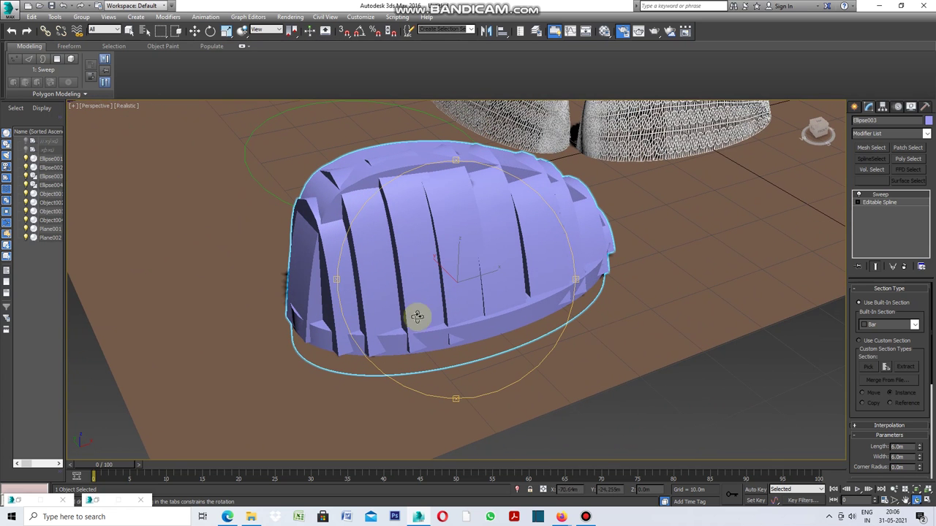
left_click(914, 325)
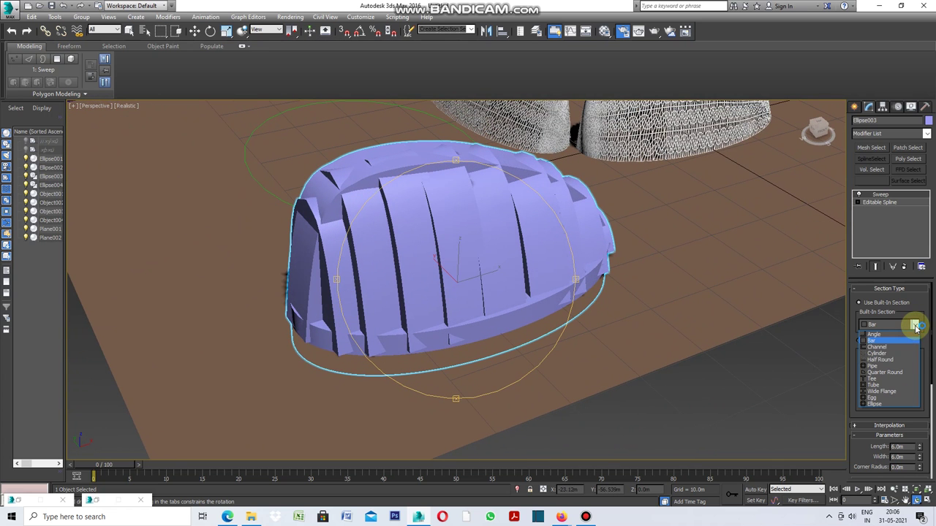
left_click(884, 348)
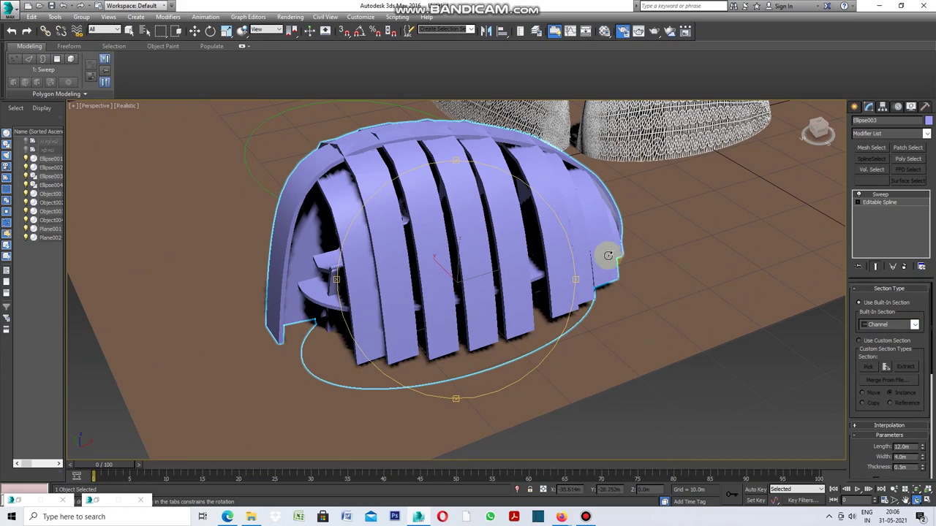
mouse_move(335, 284)
middle_mouse_down("alt")
mouse_move(242, 261)
mouse_move(350, 270)
middle_mouse_up("alt")
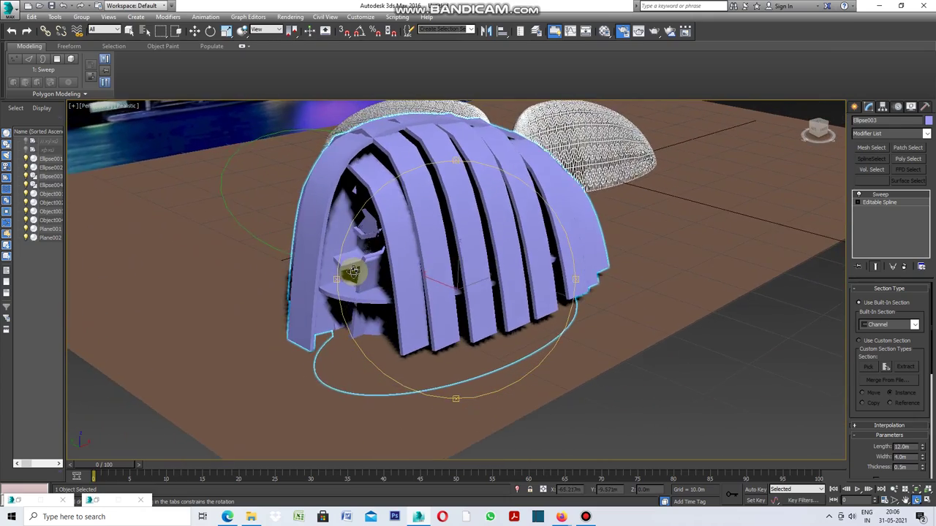
left_click(915, 325)
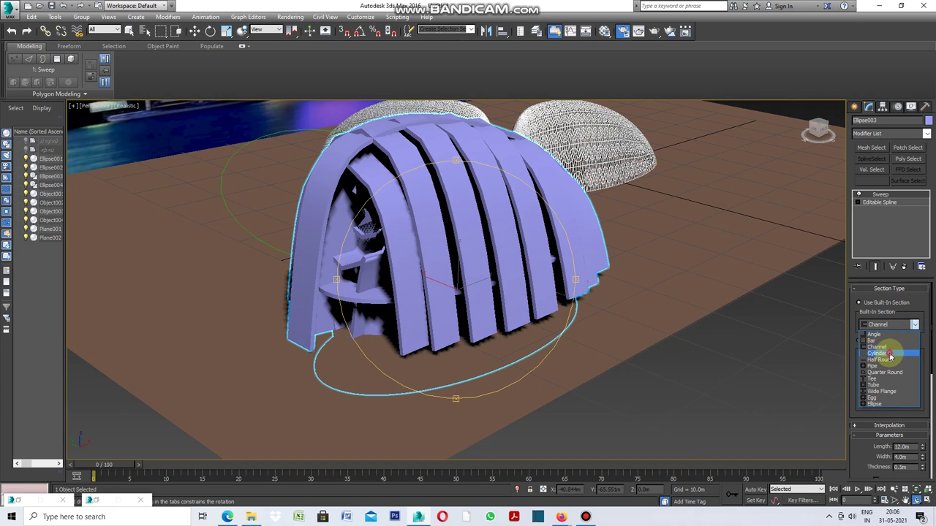
left_click(890, 354)
mouse_move(578, 275)
left_mouse_down()
mouse_move(445, 272)
mouse_move(567, 275)
left_mouse_up()
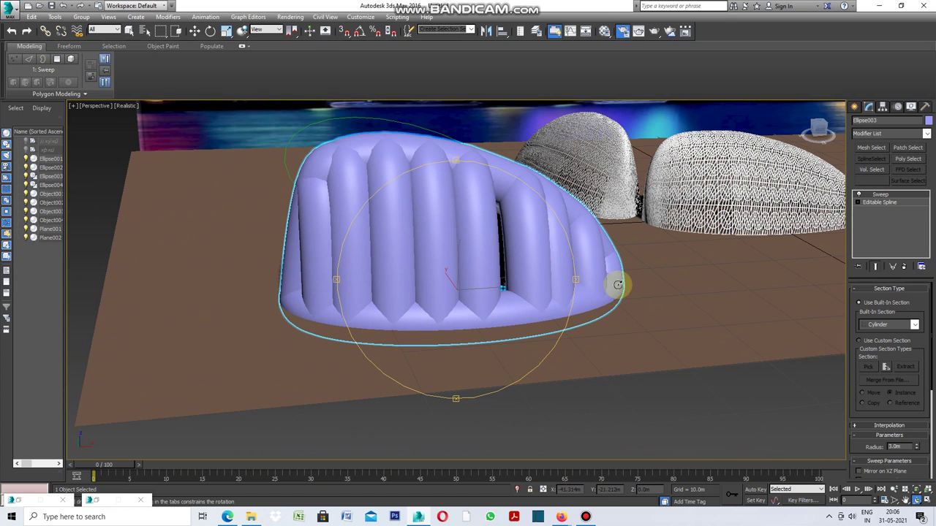
Try Half Round, Pipe and Quarter Round sections, ending with a Tee section
left_click(914, 324)
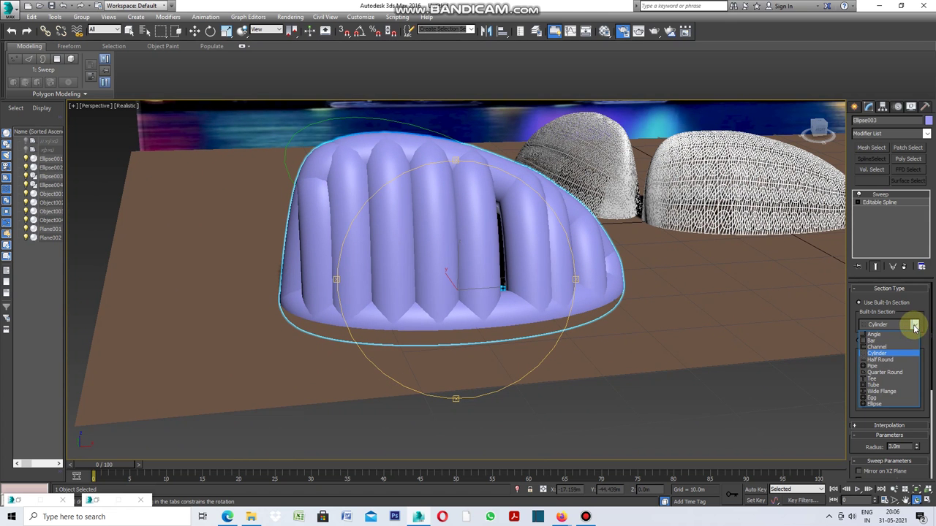
left_click(884, 360)
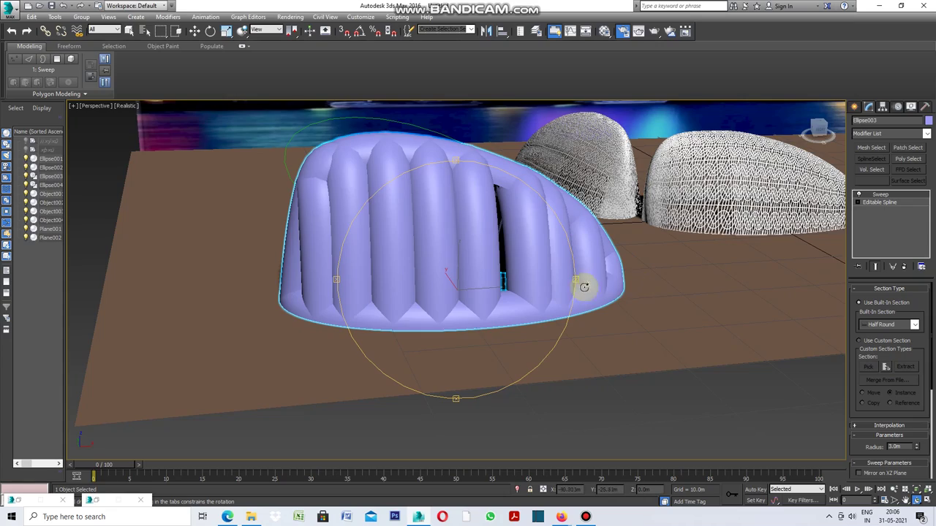
mouse_move(574, 280)
left_mouse_down()
mouse_move(510, 280)
mouse_move(582, 275)
left_mouse_up()
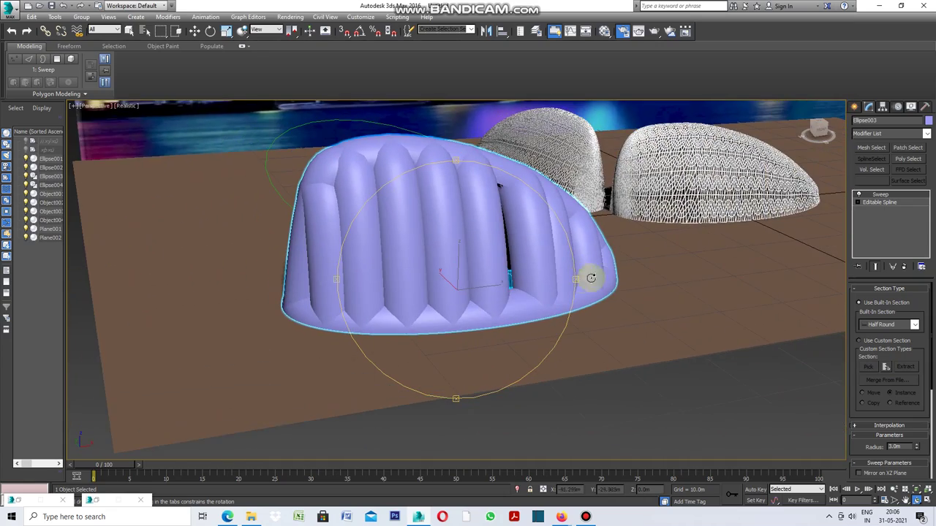
left_click(914, 325)
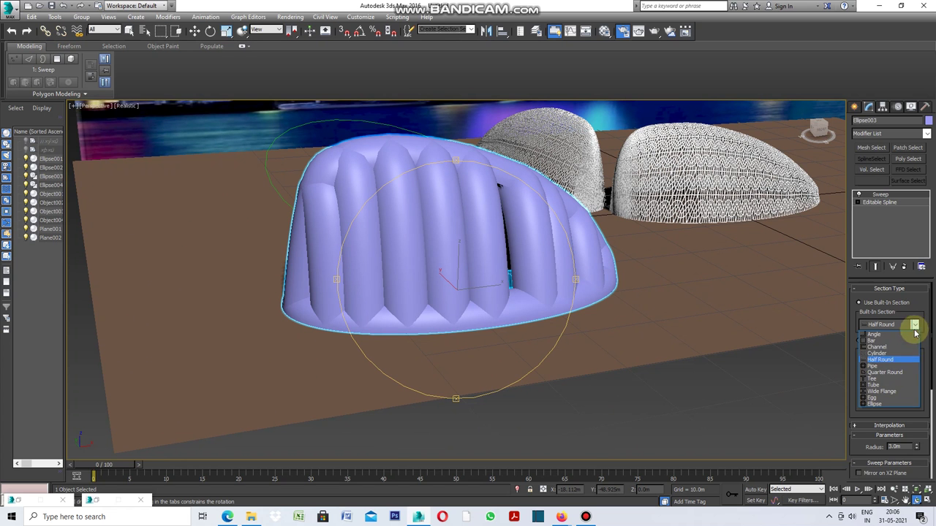
left_click(883, 368)
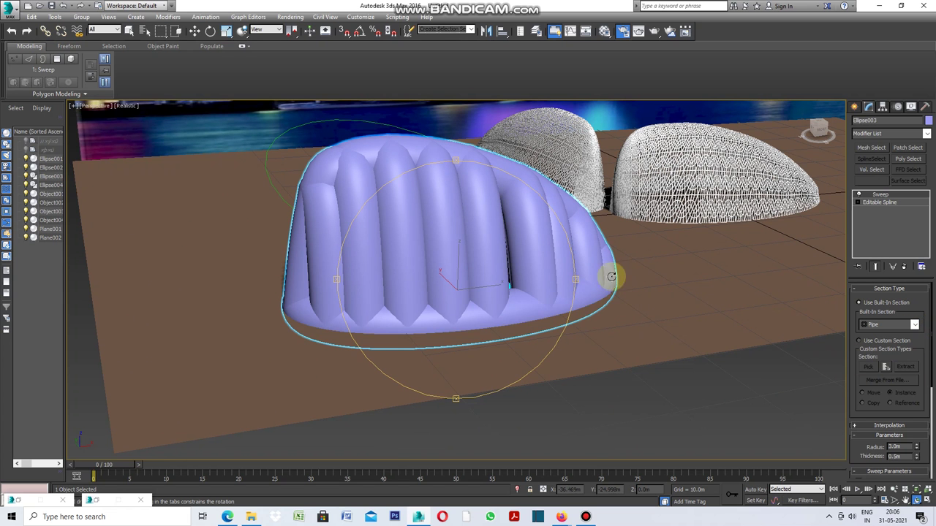
mouse_move(577, 278)
left_mouse_down()
mouse_move(482, 270)
mouse_move(560, 275)
left_mouse_up()
left_click(915, 325)
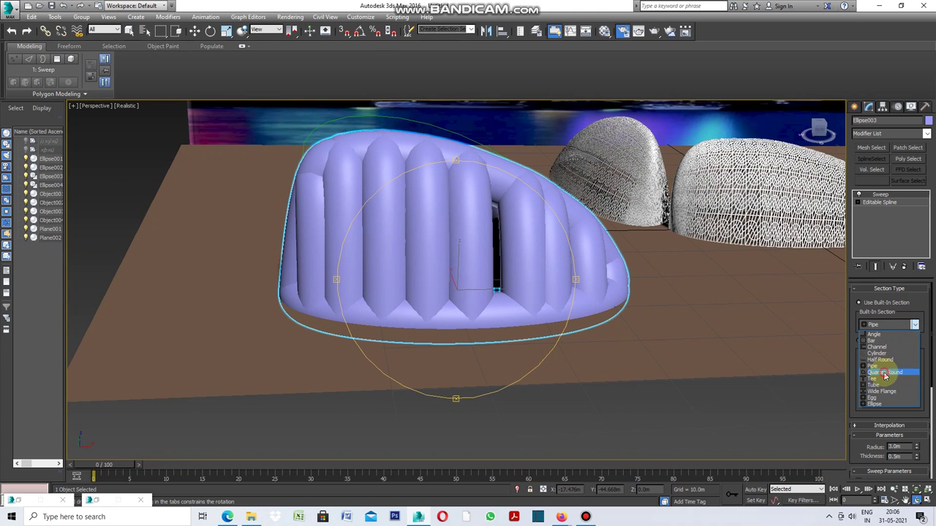
left_click(885, 372)
mouse_move(576, 266)
middle_mouse_down("alt")
mouse_move(481, 272)
mouse_move(455, 259)
mouse_move(555, 268)
middle_mouse_up("alt")
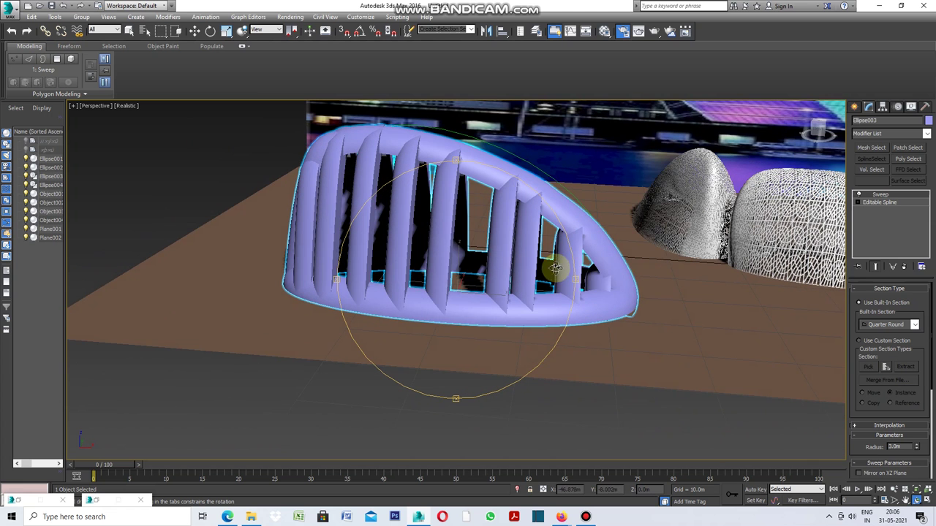
left_click(915, 326)
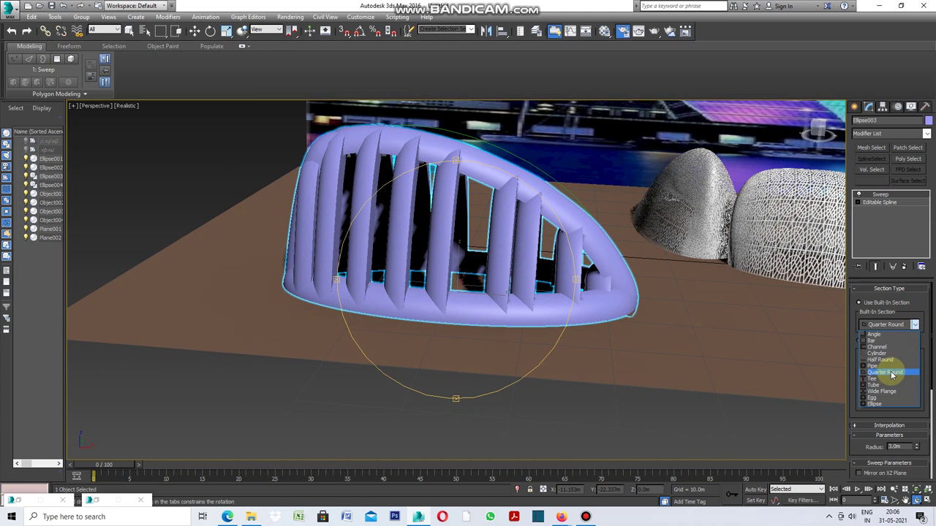
left_click(882, 380)
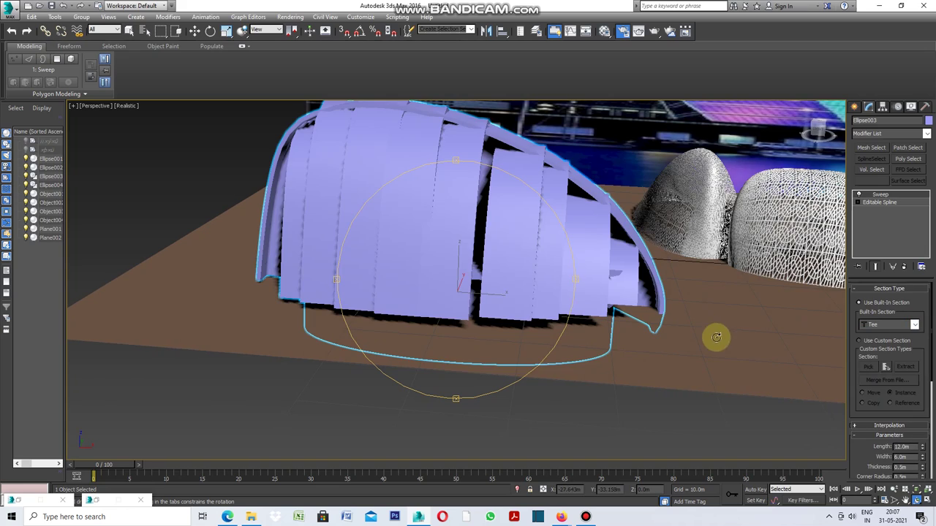
mouse_move(570, 278)
middle_mouse_down("alt")
mouse_move(460, 278)
mouse_move(567, 284)
middle_mouse_up("alt")
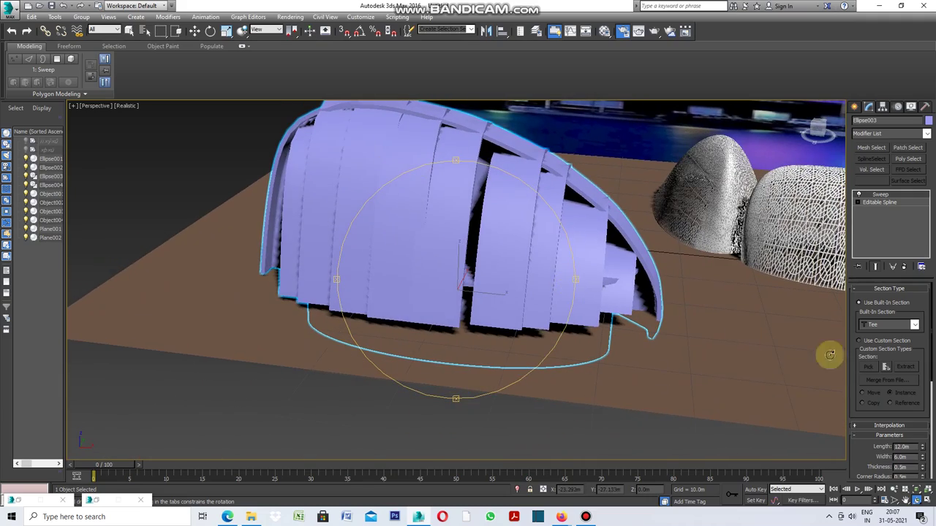
Try Tube, Wide Flange and Egg sweep sections, orbiting to inspect each
left_click(914, 325)
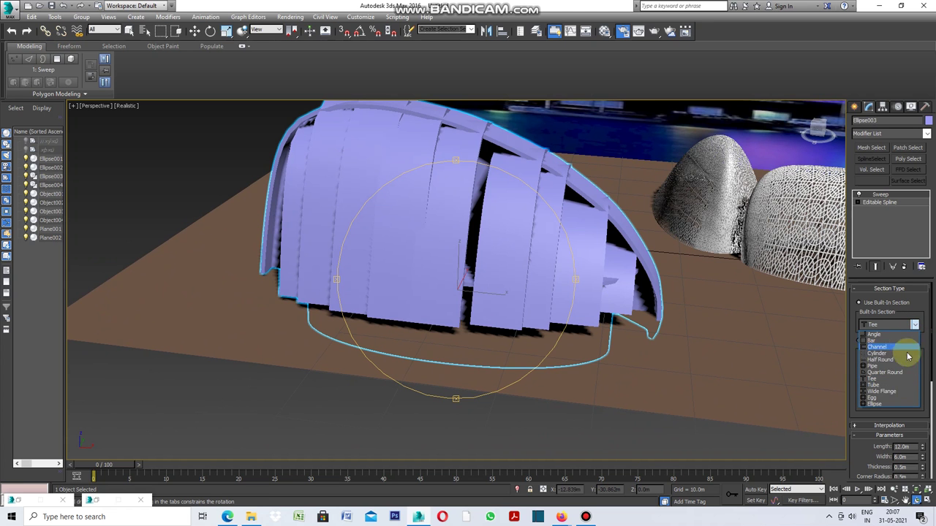
left_click(884, 385)
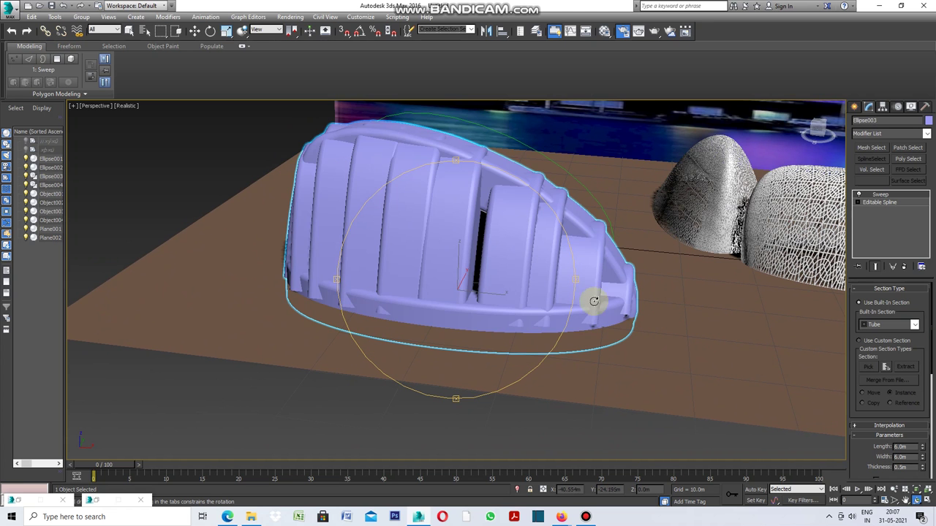
mouse_move(577, 285)
middle_mouse_down("alt")
mouse_move(486, 293)
mouse_move(561, 294)
middle_mouse_up("alt")
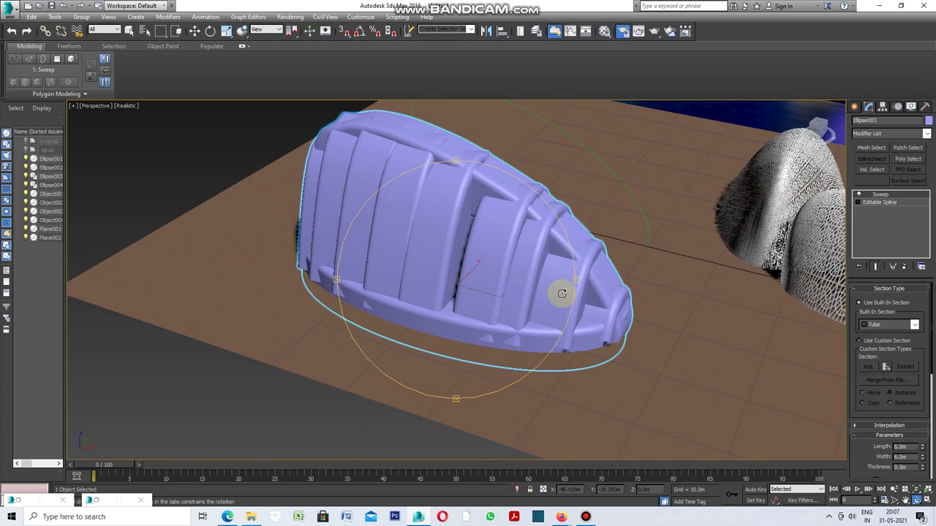
left_click(915, 325)
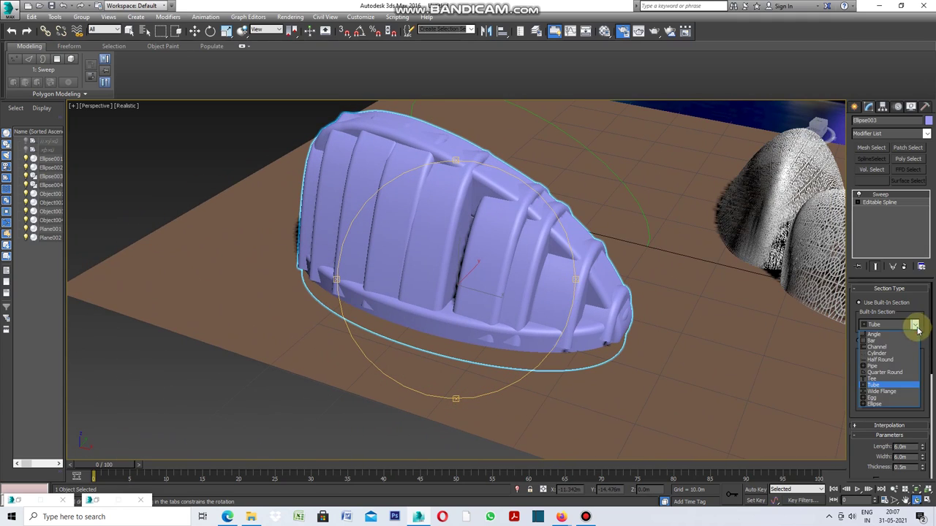
left_click(889, 393)
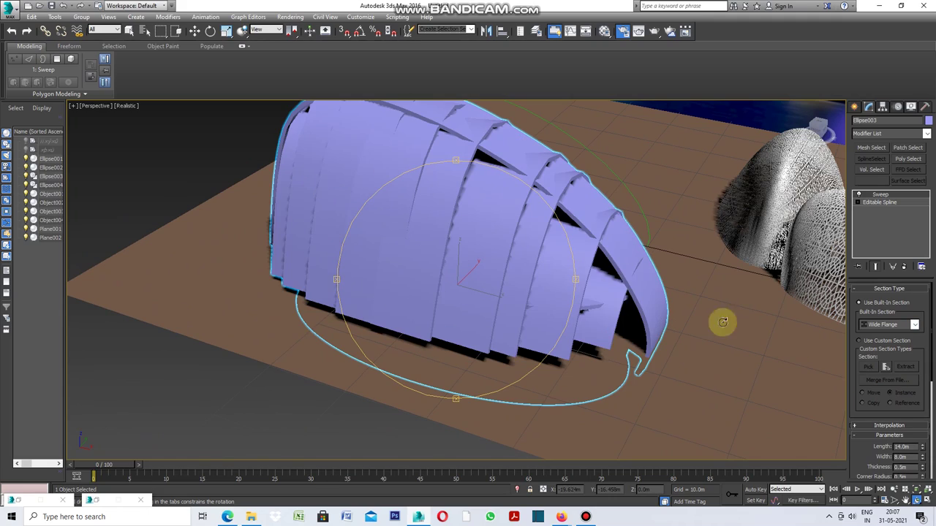
mouse_move(572, 278)
middle_mouse_down("alt")
mouse_move(493, 271)
mouse_move(577, 274)
middle_mouse_up("alt")
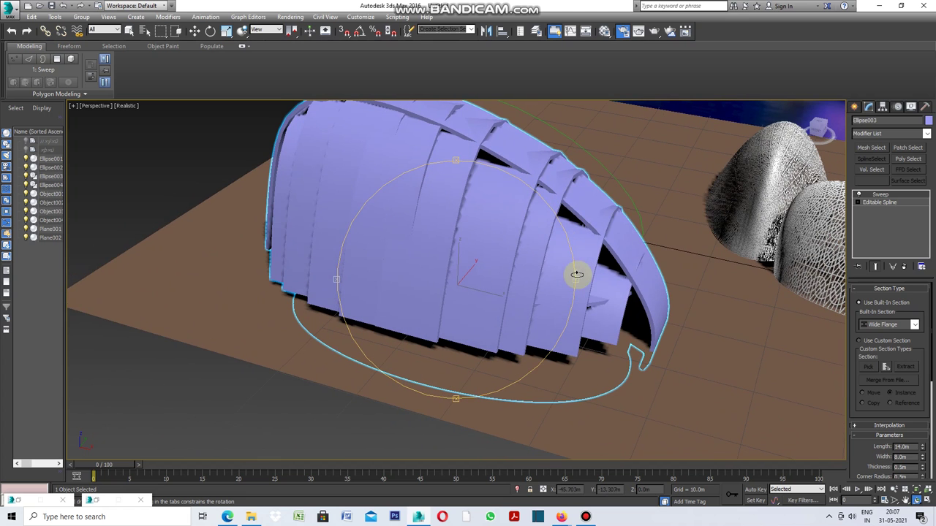
left_click(915, 326)
left_click(883, 398)
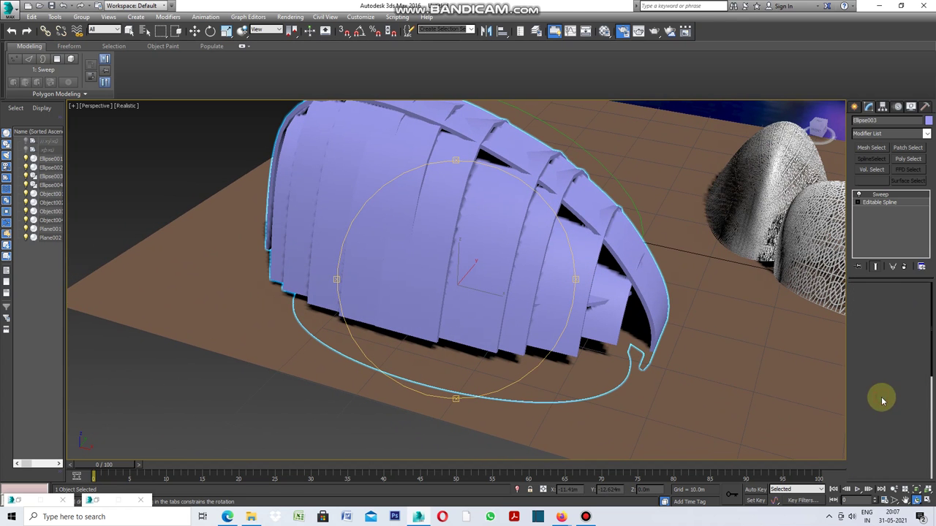
mouse_move(571, 286)
middle_mouse_down("alt")
mouse_move(489, 282)
mouse_move(622, 289)
middle_mouse_up("alt")
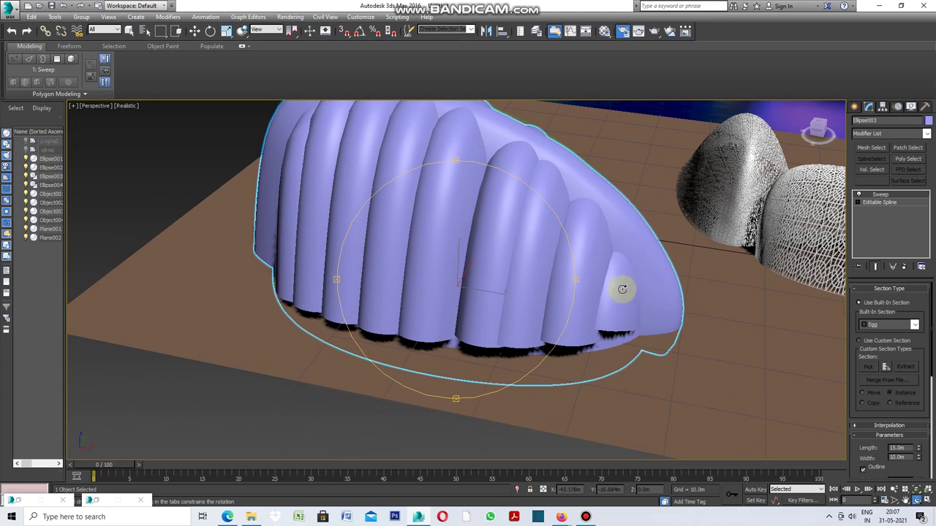
Settle on an Ellipse section for the sweep and orbit to inspect the rounded shell
left_click(917, 327)
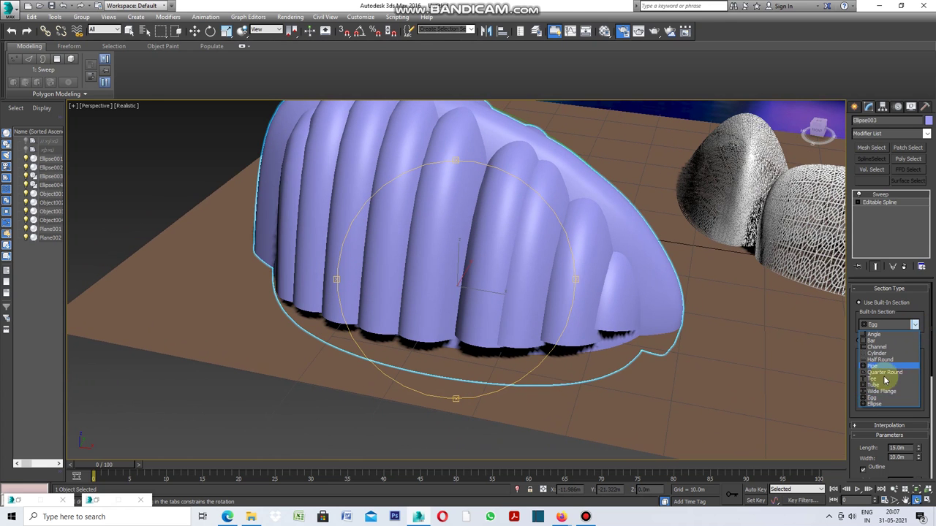
left_click(876, 403)
mouse_move(589, 273)
middle_mouse_down("alt")
mouse_move(538, 288)
mouse_move(584, 293)
middle_mouse_up("alt")
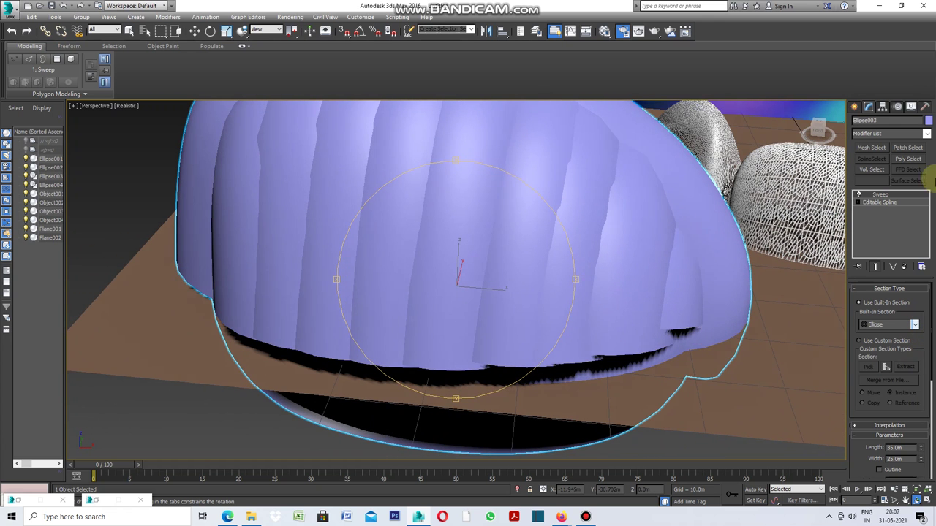
left_click(856, 108)
scroll(532, 296, "down", 3)
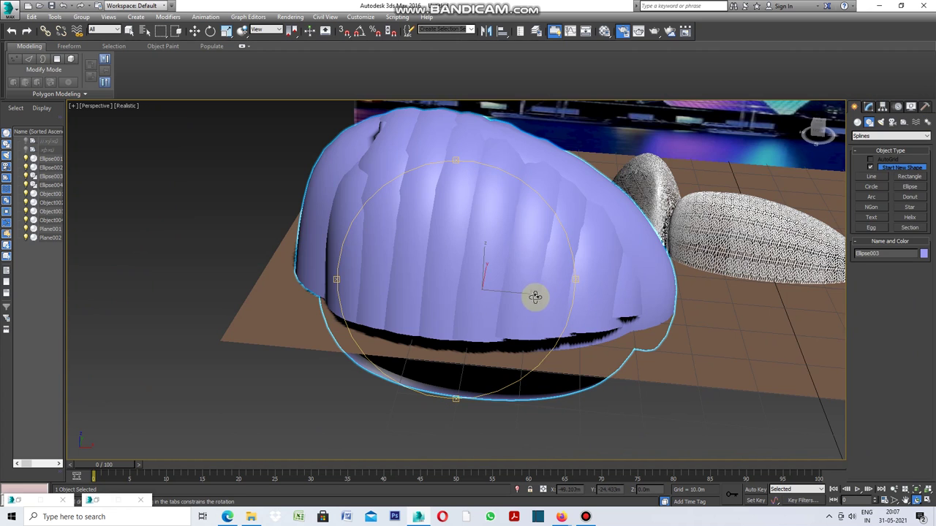
Undo the Sweep so Ellipse003 is back to its bare editable spline of arched ribs
mouse_move(498, 169)
left_mouse_down()
mouse_move(433, 130)
mouse_move(264, 161)
left_mouse_up()
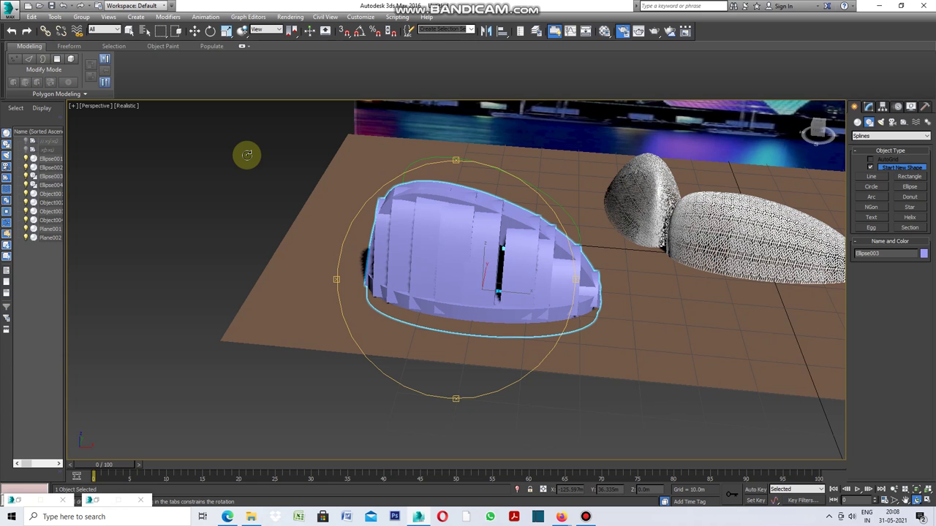
key("ctrl+z")
key("ctrl+z")
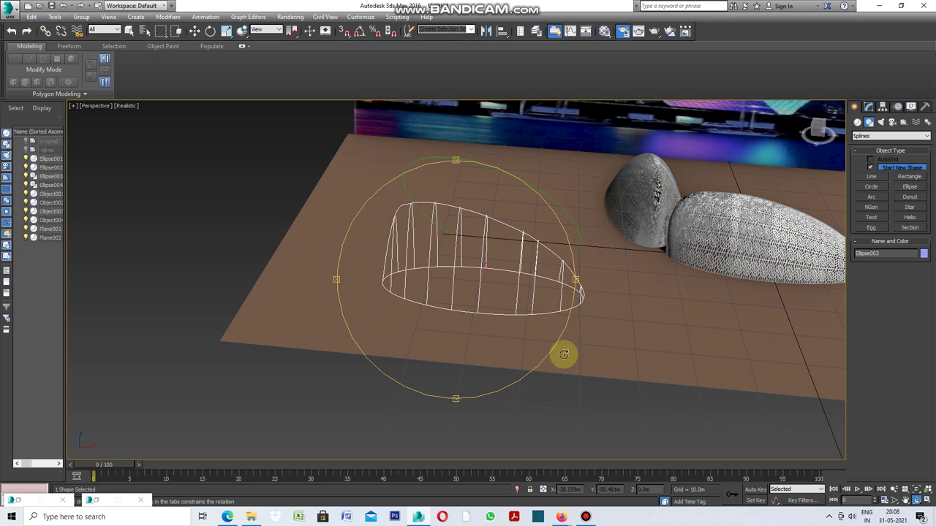
left_click_drag(524, 295, 526, 295)
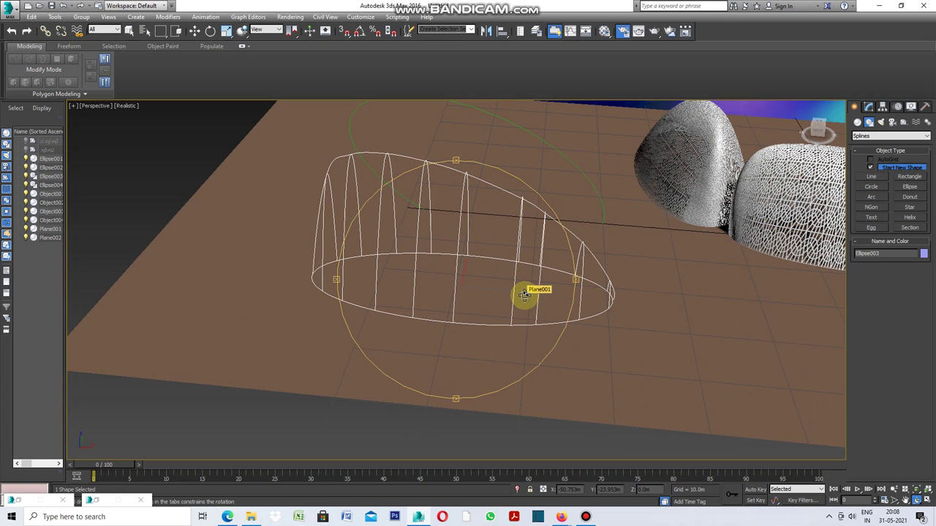
left_click(869, 107)
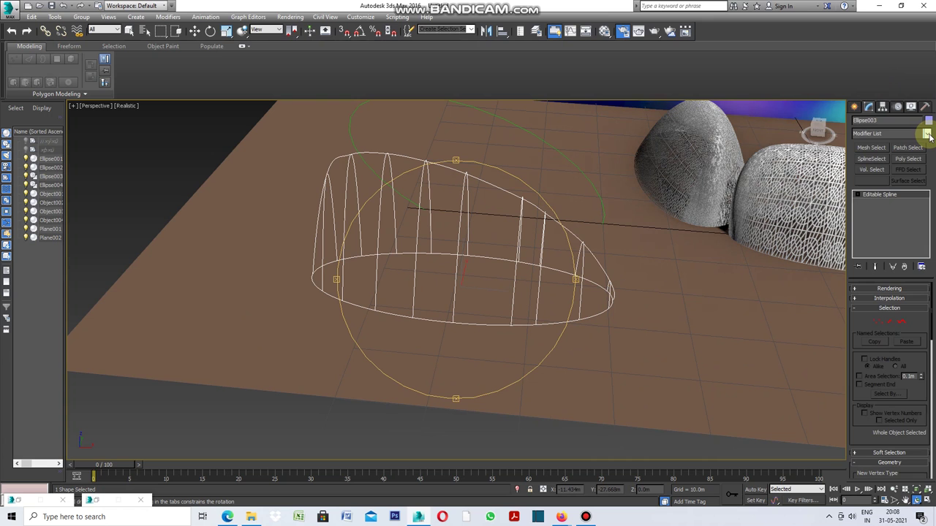
left_click(927, 134)
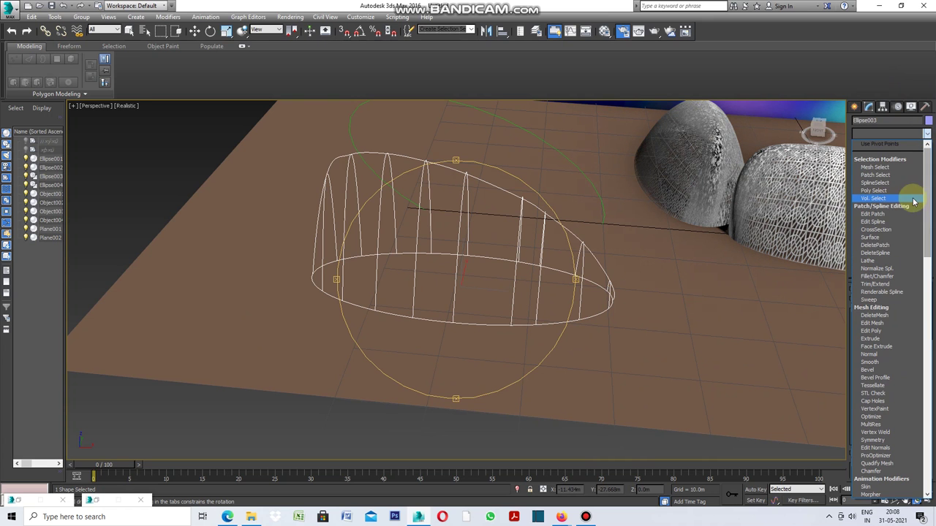
Add a Surface modifier to skin Ellipse003's rib splines into one smooth dome shell
left_click(877, 239)
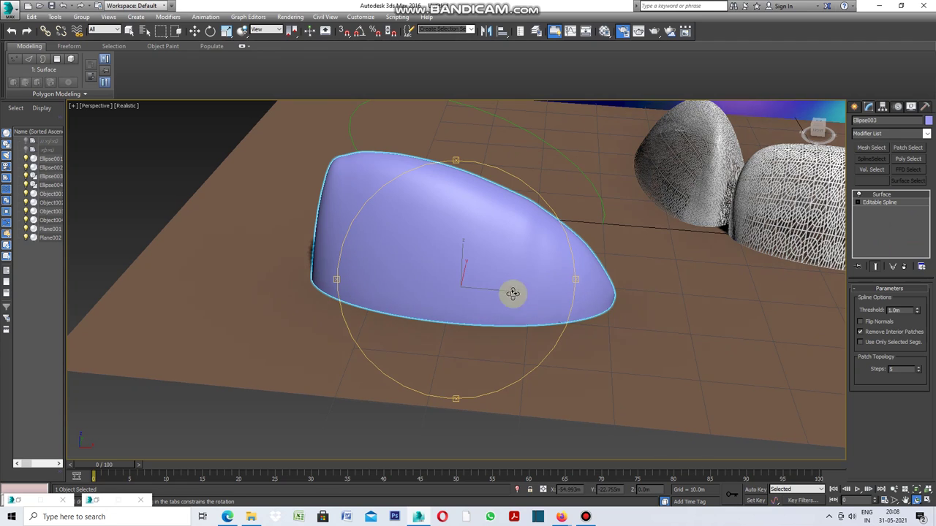
mouse_move(575, 278)
middle_mouse_down("alt")
mouse_move(470, 293)
mouse_move(561, 284)
middle_mouse_up("alt")
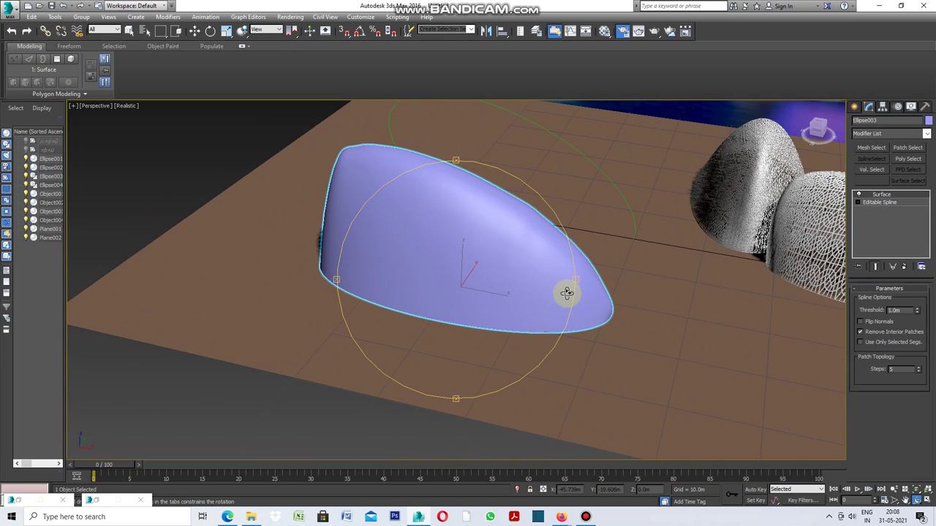
mouse_move(336, 281)
middle_mouse_down("alt")
mouse_move(425, 276)
mouse_move(353, 282)
middle_mouse_up("alt")
left_click(126, 106)
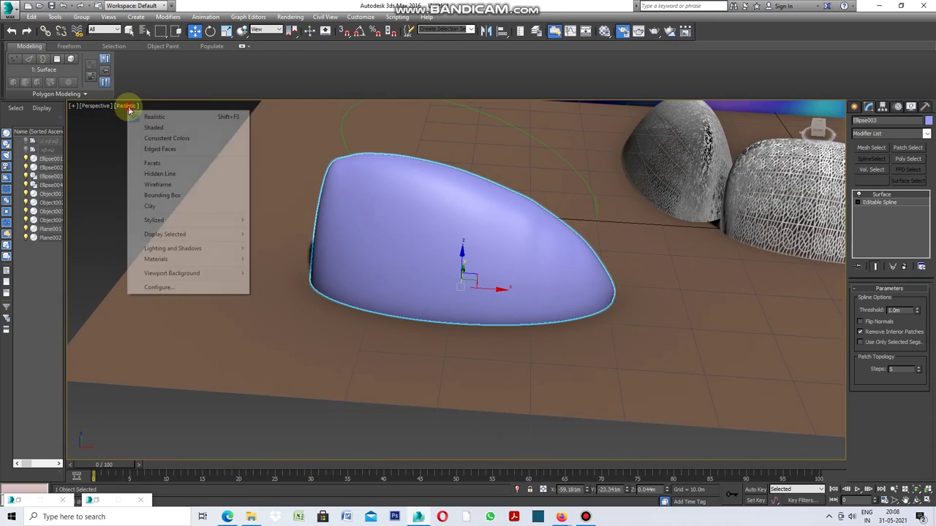
Turn on Edged Faces shading and add a Subdivide modifier with 3.972 m size
left_click(167, 150)
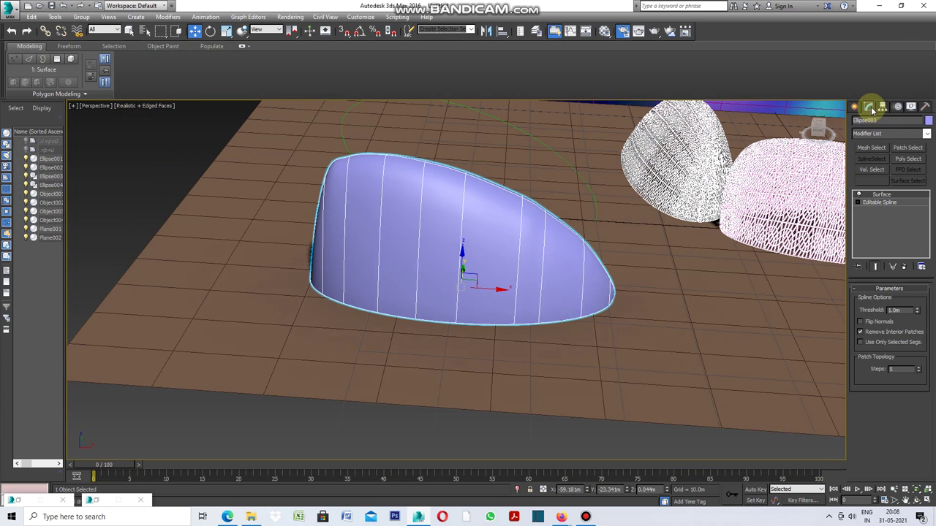
left_click(927, 134)
left_click_drag(930, 179, 927, 351)
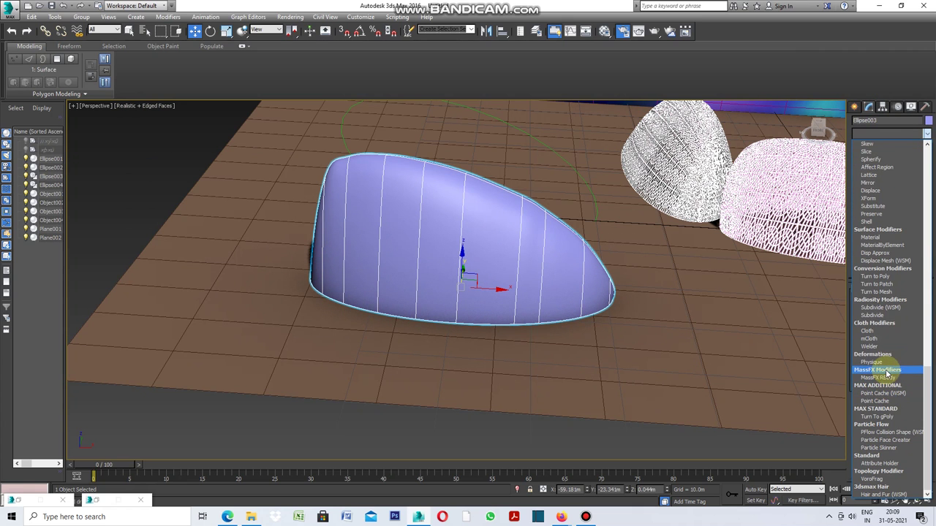
left_click(872, 316)
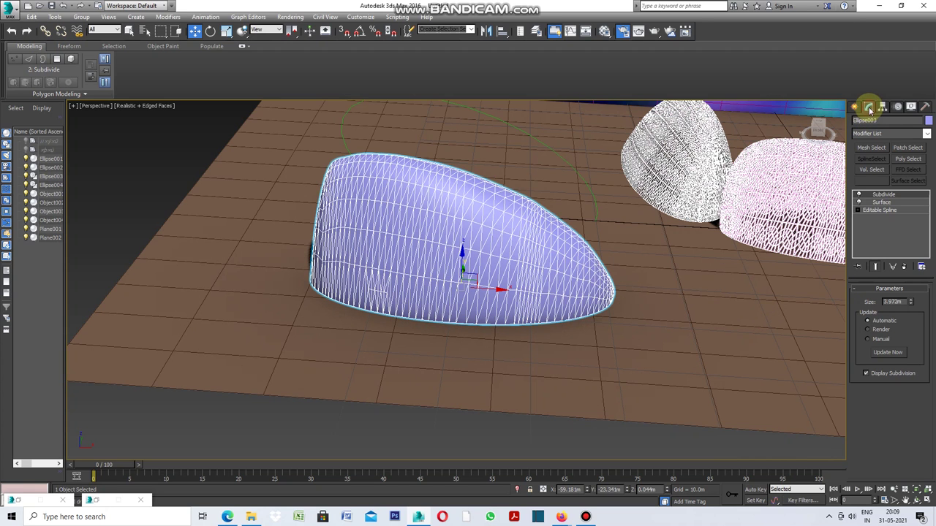
Add a Vertex Weld modifier with a 0.1 m threshold above Subdivide
left_click(927, 134)
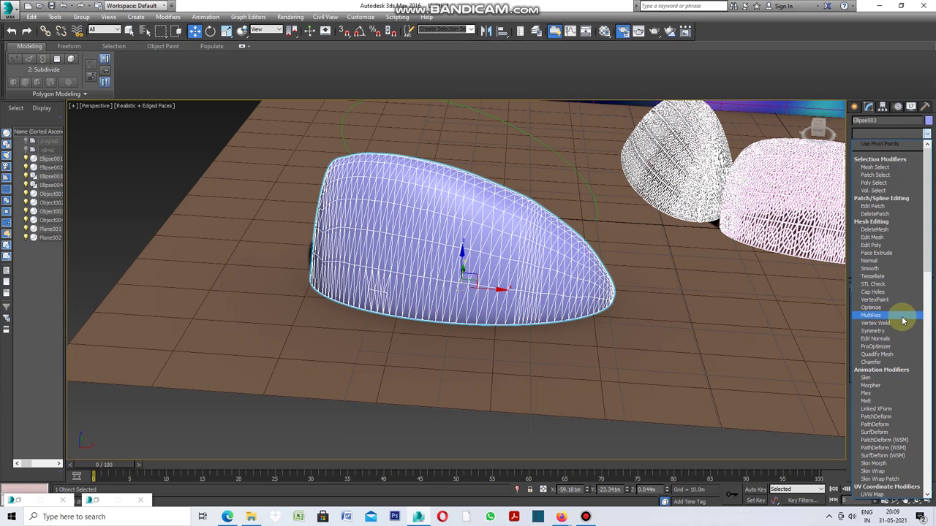
left_click(880, 323)
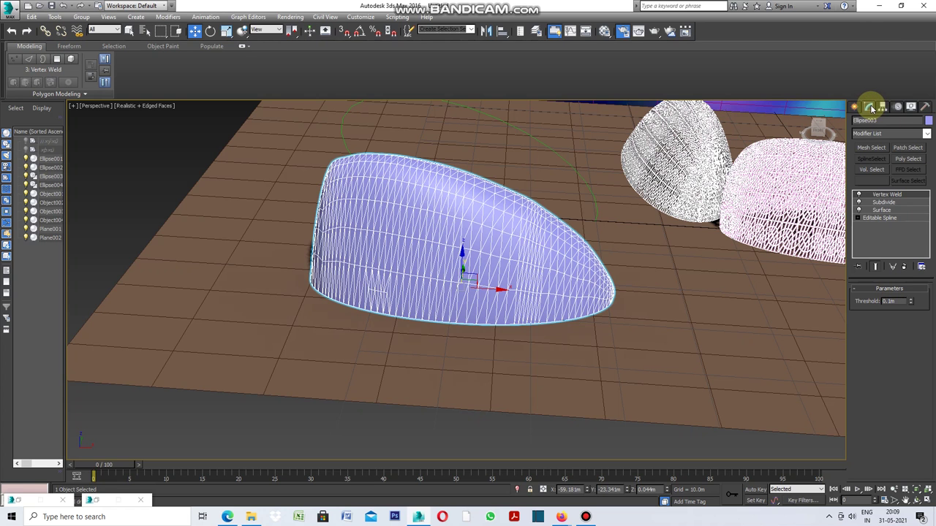
left_click(926, 134)
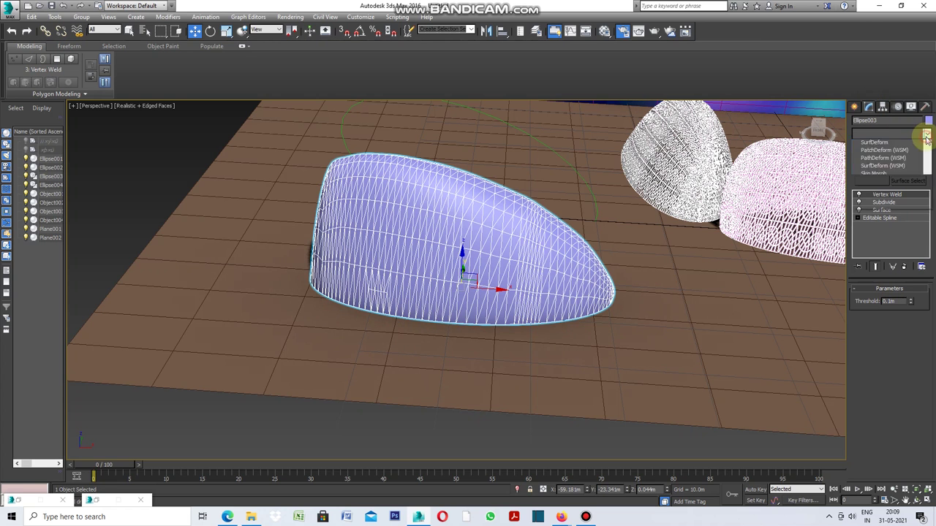
Add a MeshSmooth modifier (NURMS, 1 iteration) followed by an Edit Poly modifier
left_click_drag(925, 184, 932, 276)
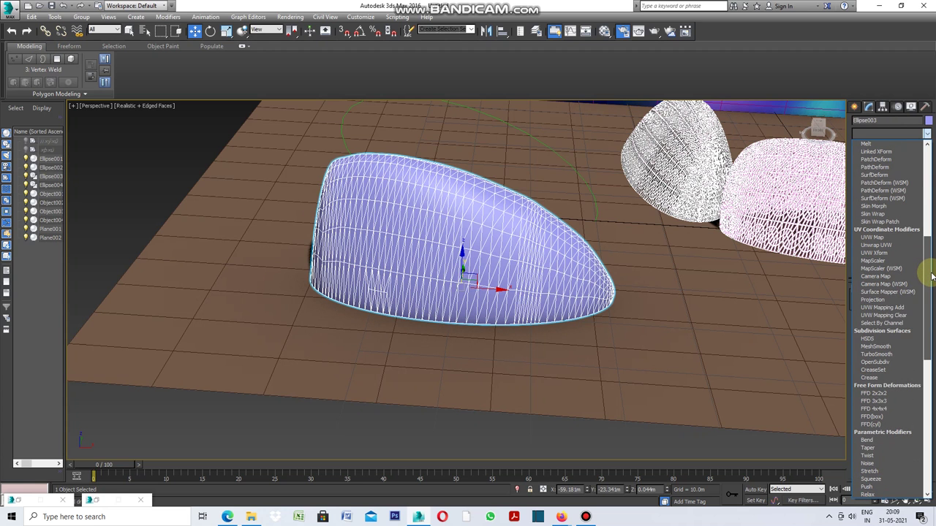
left_click(883, 348)
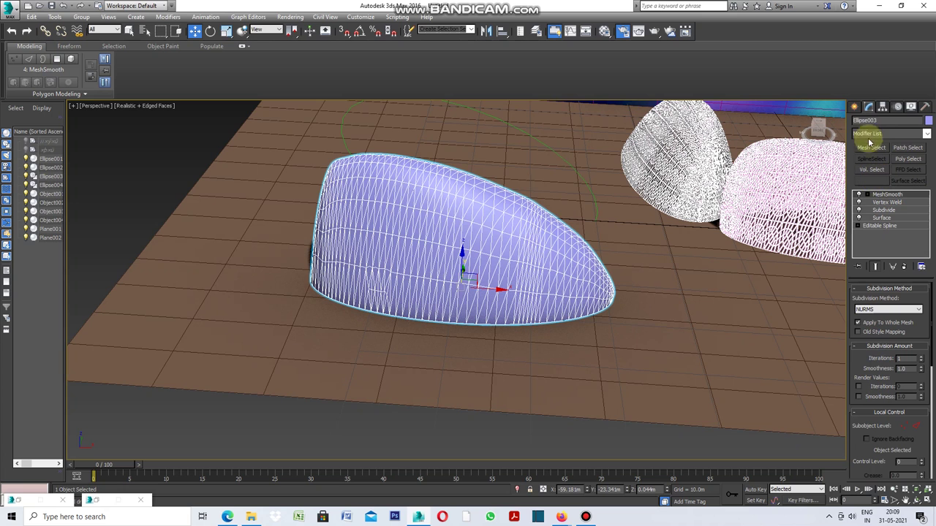
left_click(926, 134)
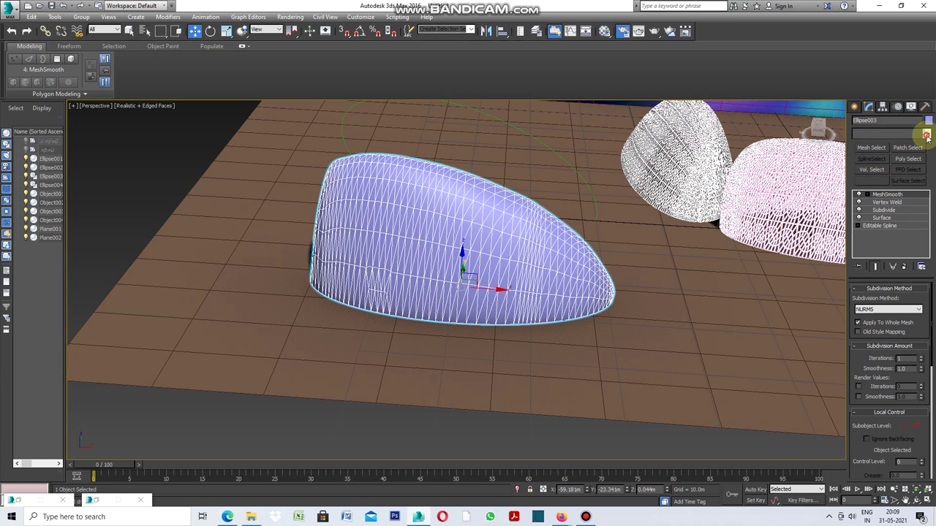
left_click(724, 269)
left_click(589, 263)
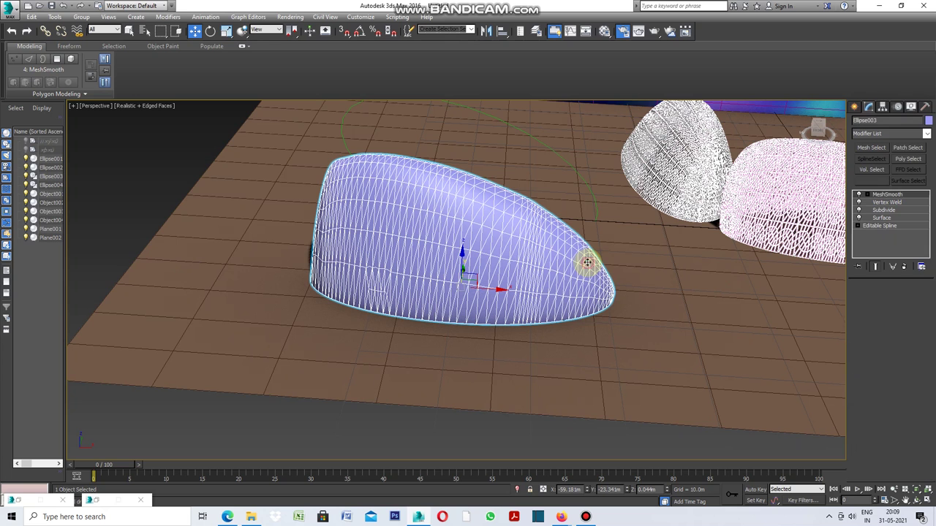
left_click(927, 134)
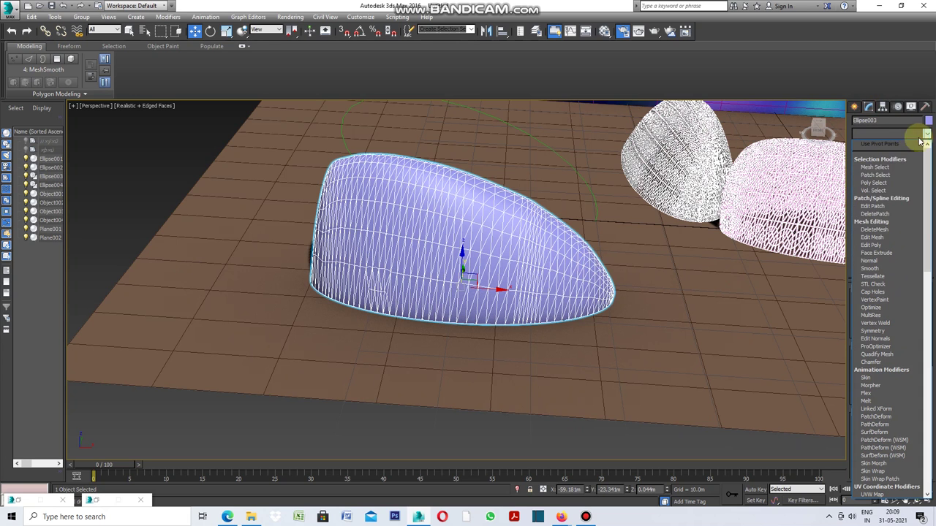
left_click(873, 249)
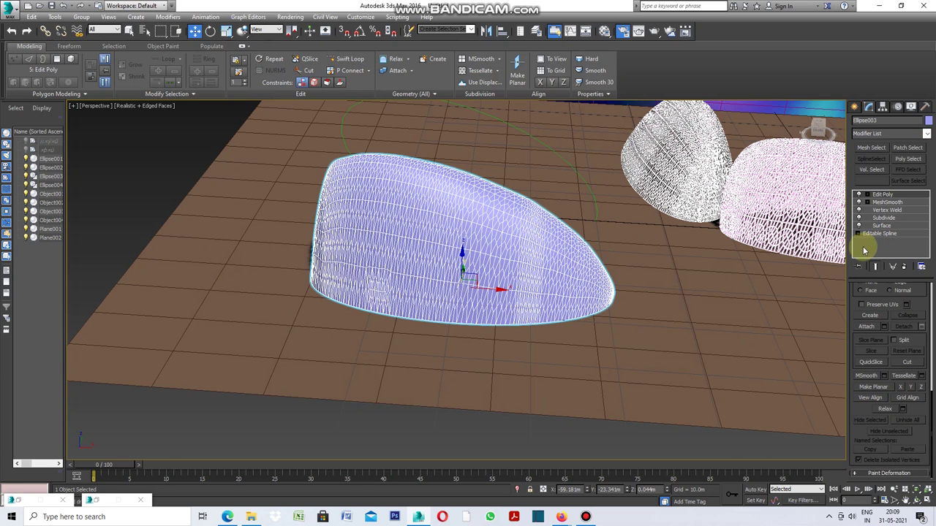
scroll(524, 288, "up", 3)
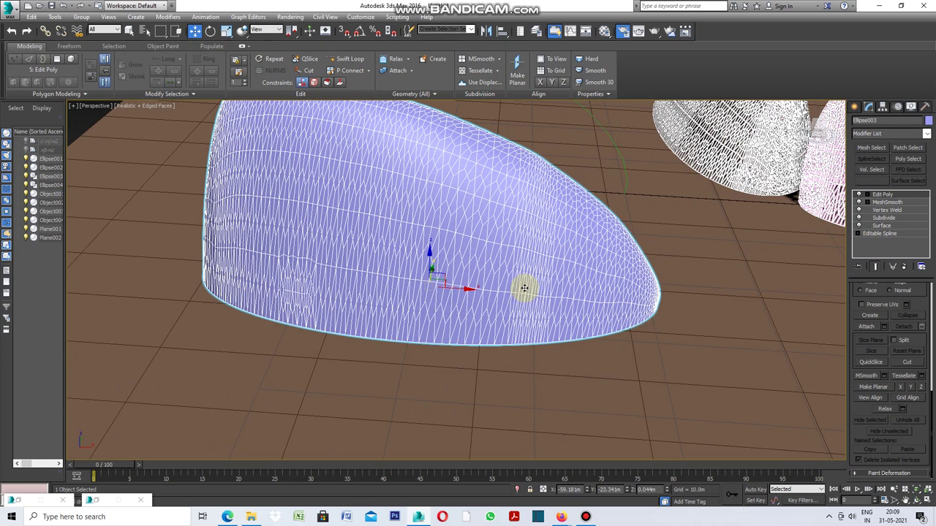
scroll(524, 288, "down", 3)
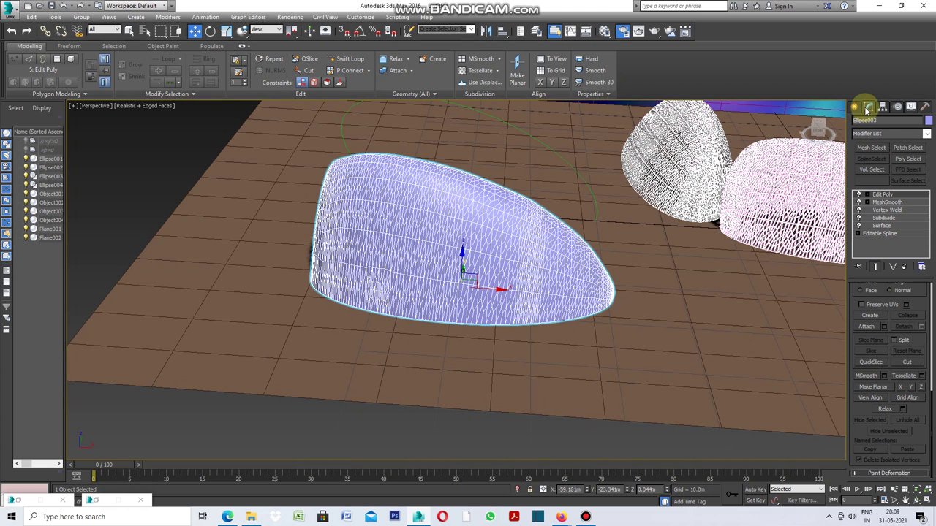
Add a second MeshSmooth and another Edit Poly on top for a denser shell
left_click(927, 134)
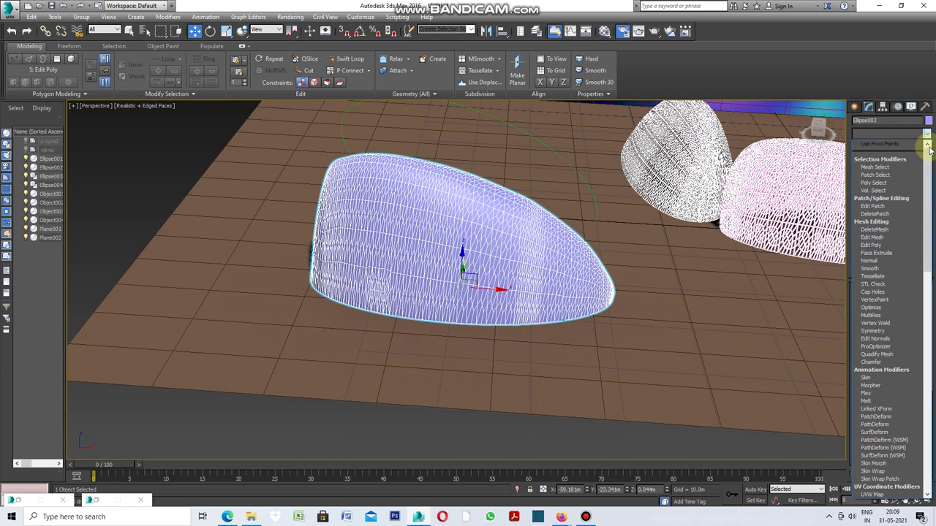
left_click_drag(926, 142, 929, 262)
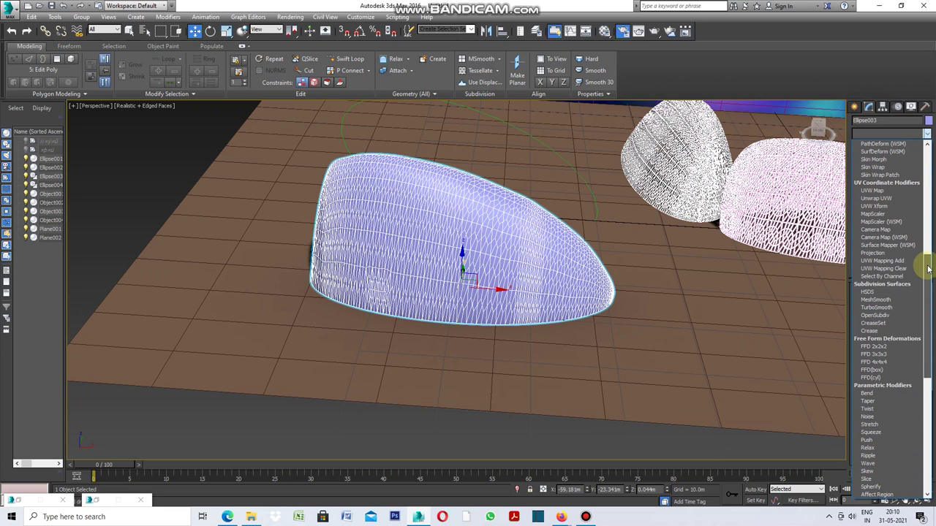
left_click(884, 299)
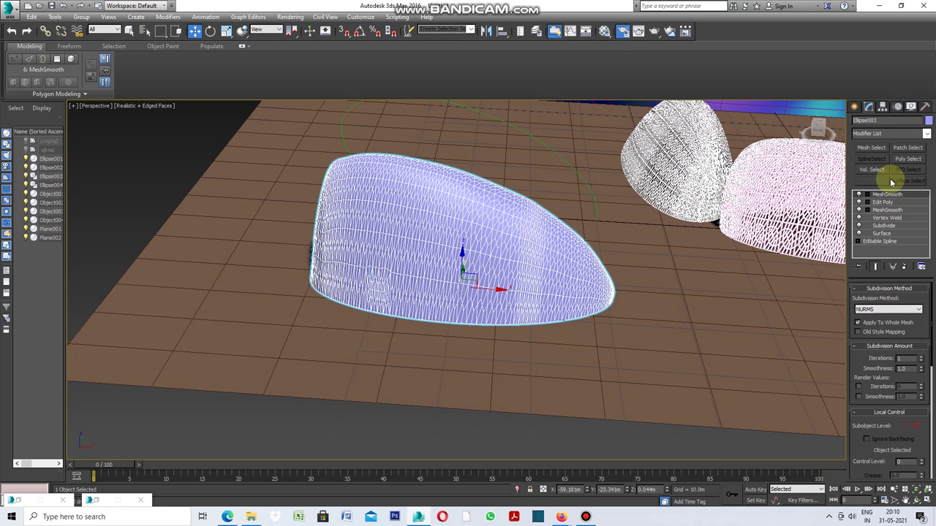
left_click(924, 133)
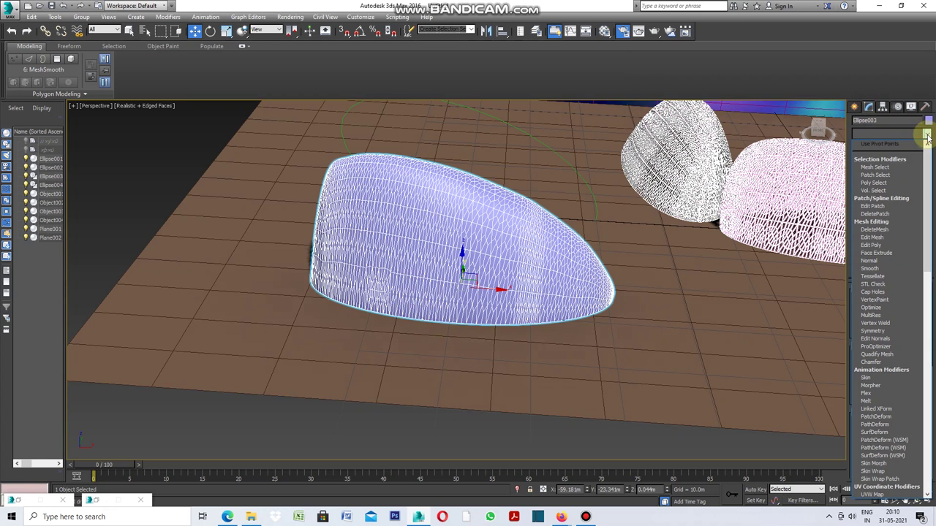
left_click(877, 244)
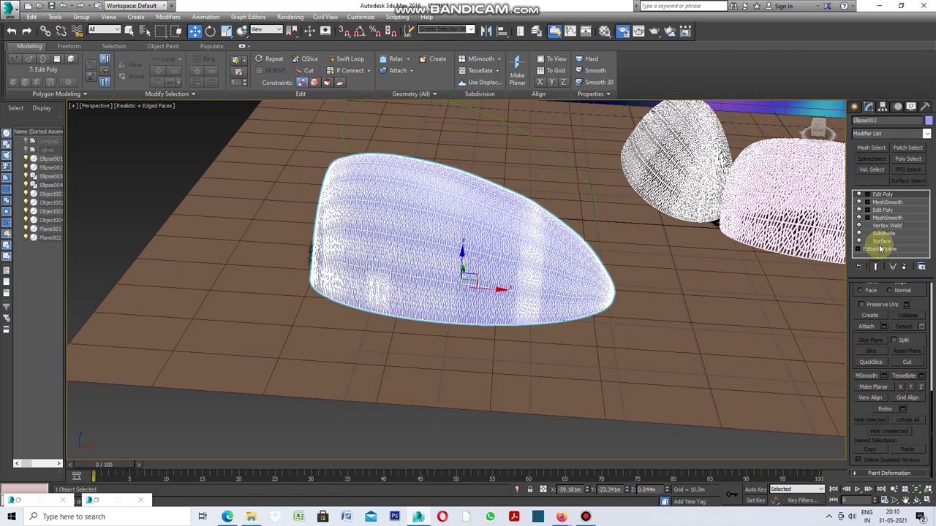
scroll(545, 305, "up", 3)
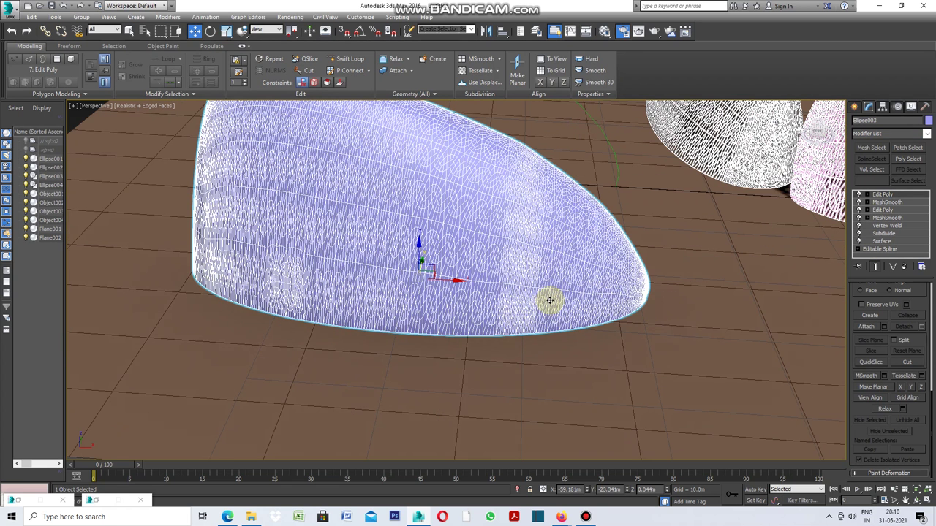
left_click(912, 502)
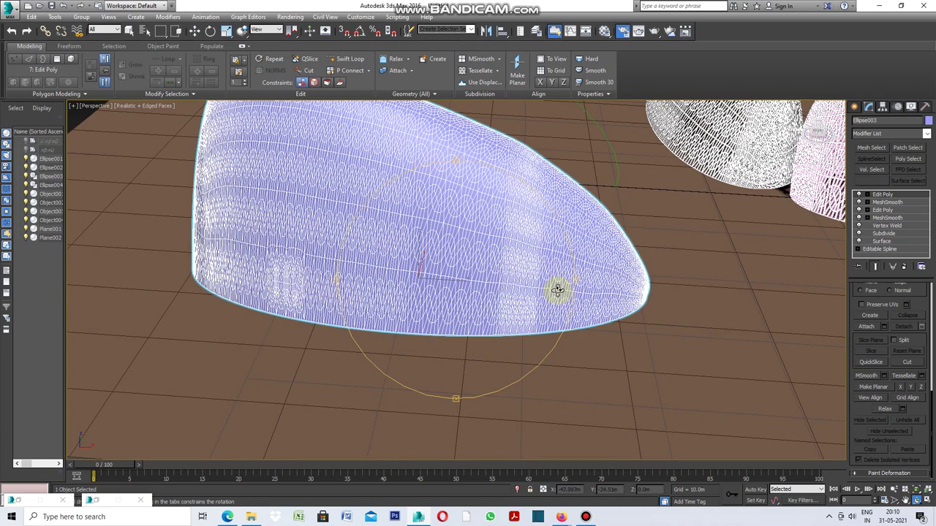
mouse_move(570, 279)
left_mouse_down()
mouse_move(479, 277)
mouse_move(506, 273)
left_mouse_up()
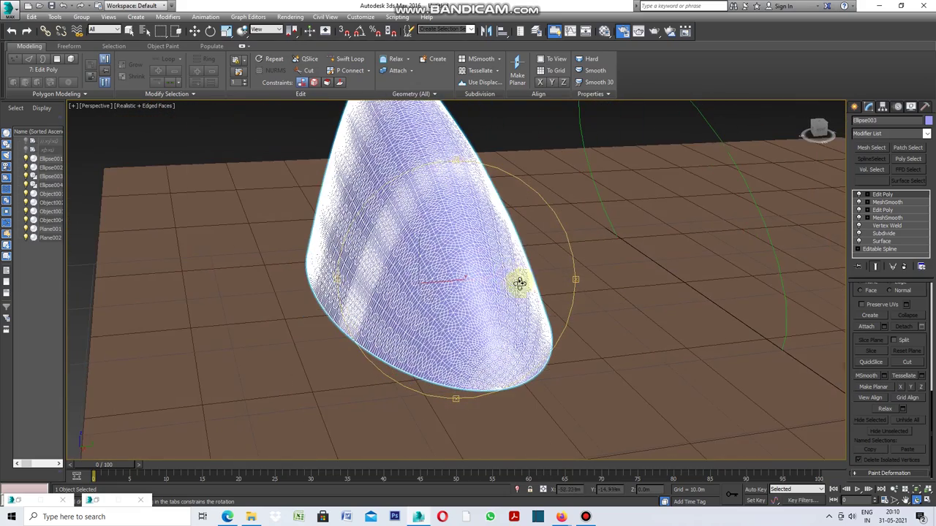
scroll(475, 287, "up", 2)
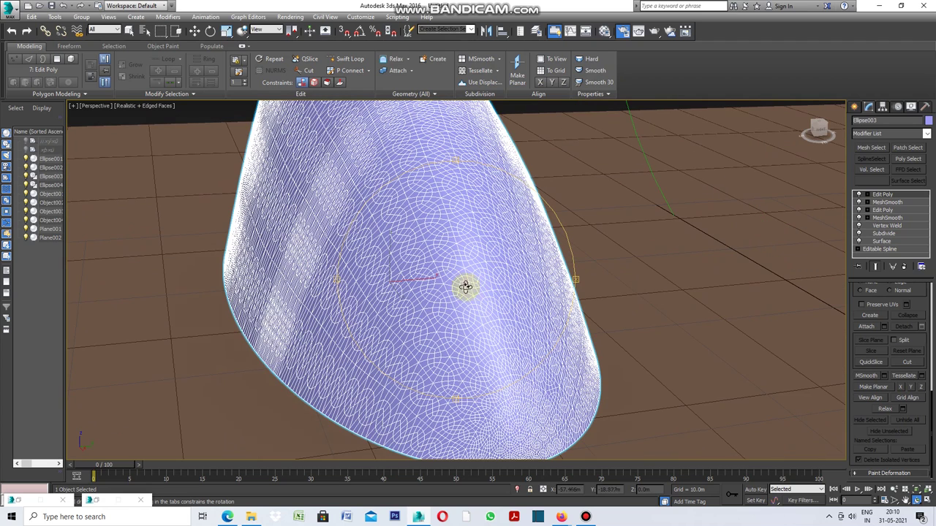
scroll(495, 370, "up", 2)
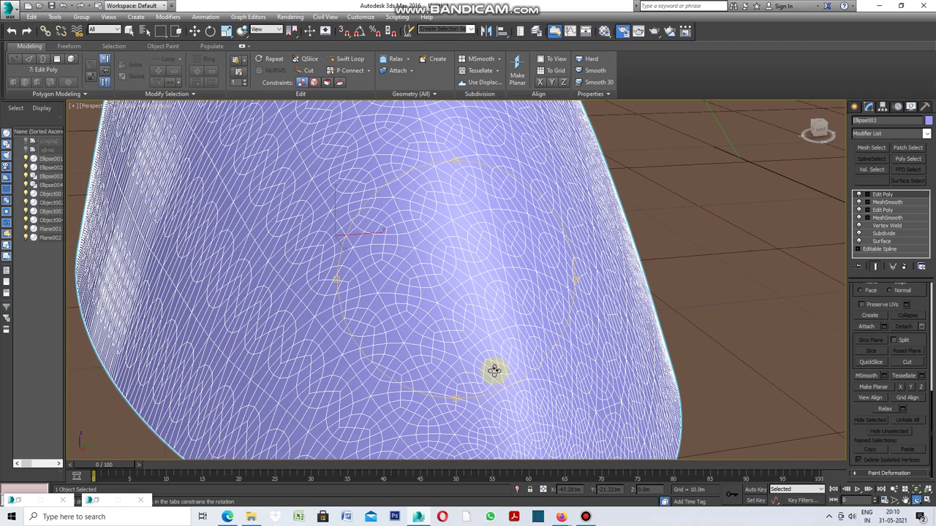
scroll(483, 308, "down", 3)
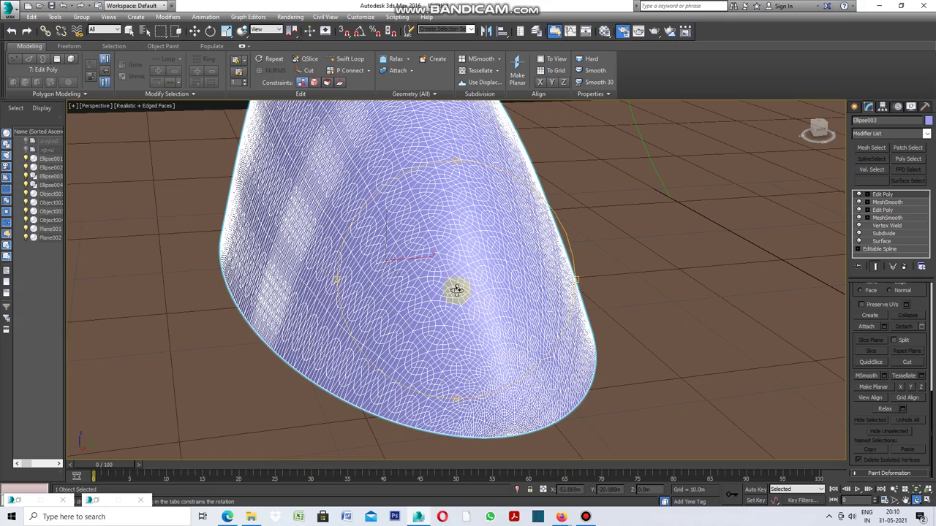
mouse_move(339, 279)
middle_mouse_down("alt")
mouse_move(417, 283)
mouse_move(336, 286)
mouse_move(380, 290)
middle_mouse_up("alt")
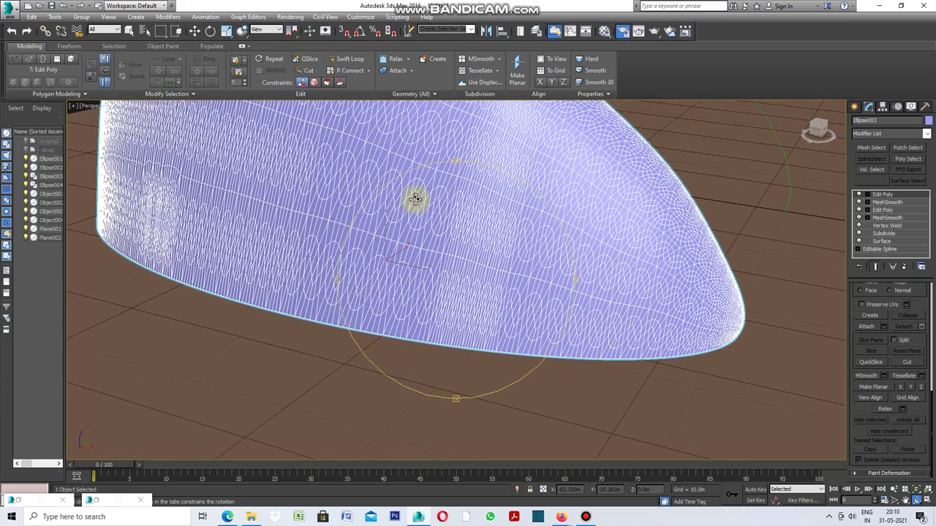
mouse_move(441, 163)
middle_mouse_down("alt")
mouse_move(449, 219)
mouse_move(477, 288)
mouse_move(464, 247)
middle_mouse_up("alt")
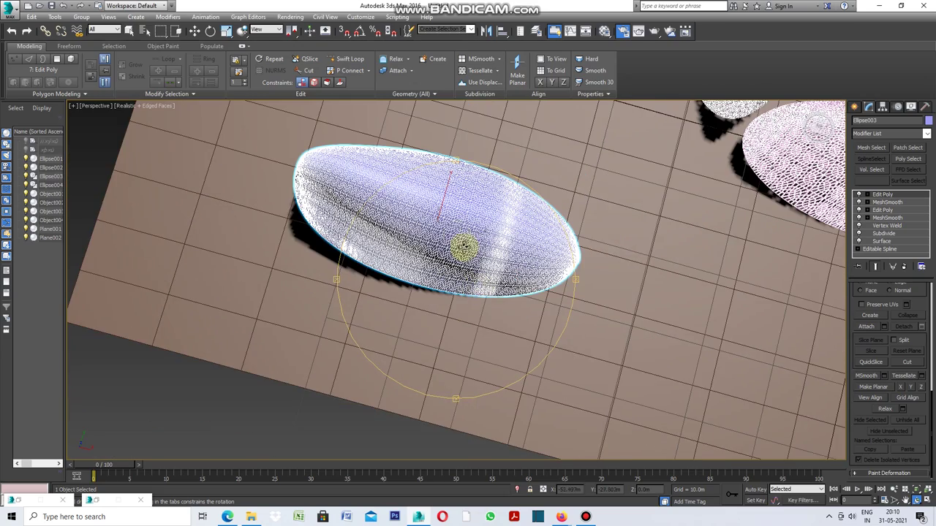
scroll(449, 224, "up", 2)
scroll(449, 225, "up", 3)
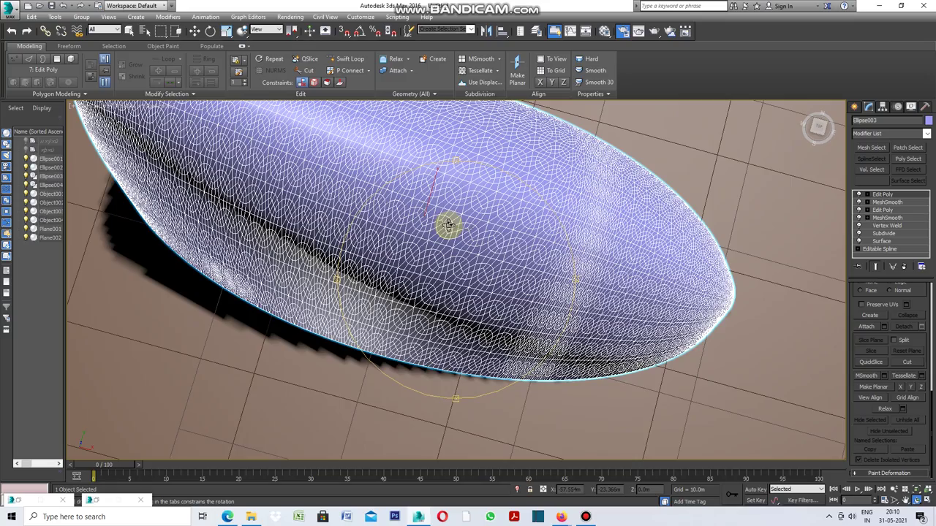
mouse_move(453, 399)
middle_mouse_down("alt")
mouse_move(454, 385)
mouse_move(494, 370)
middle_mouse_up("alt")
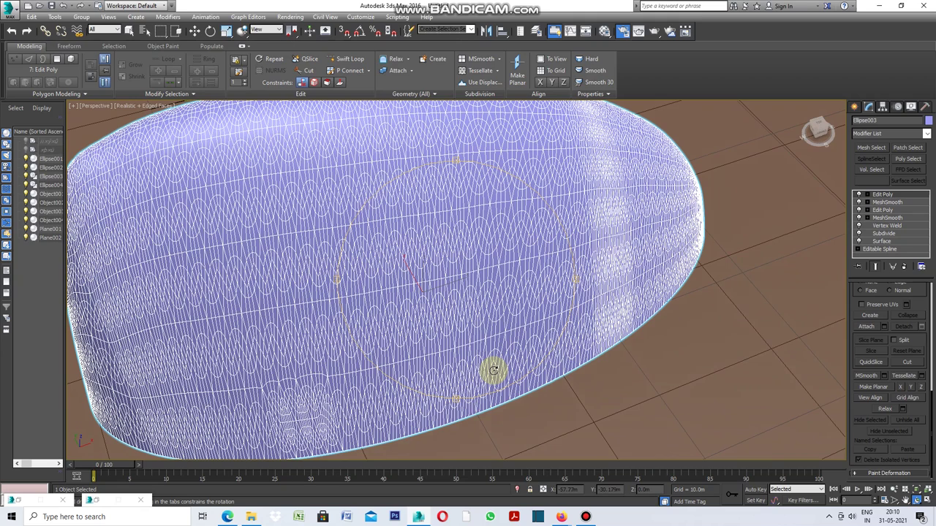
scroll(355, 318, "up", 3)
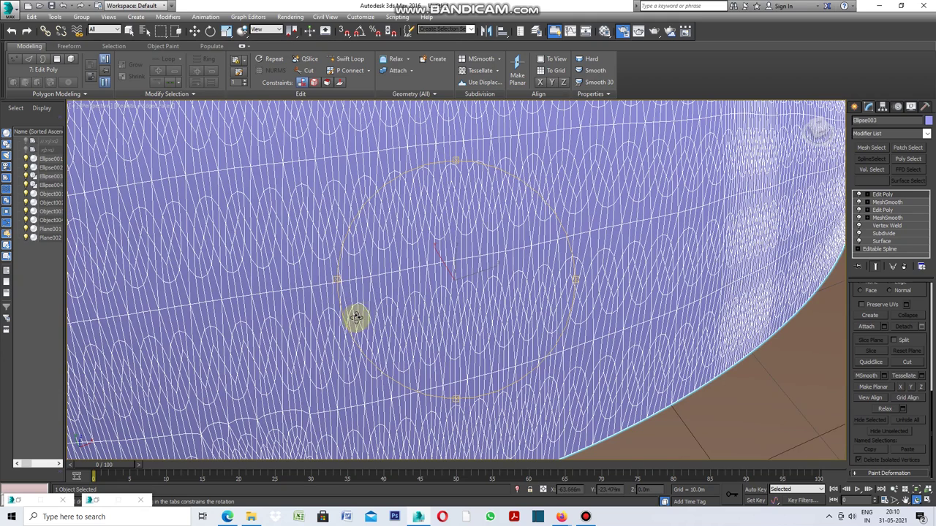
scroll(480, 301, "down", 3)
key("w")
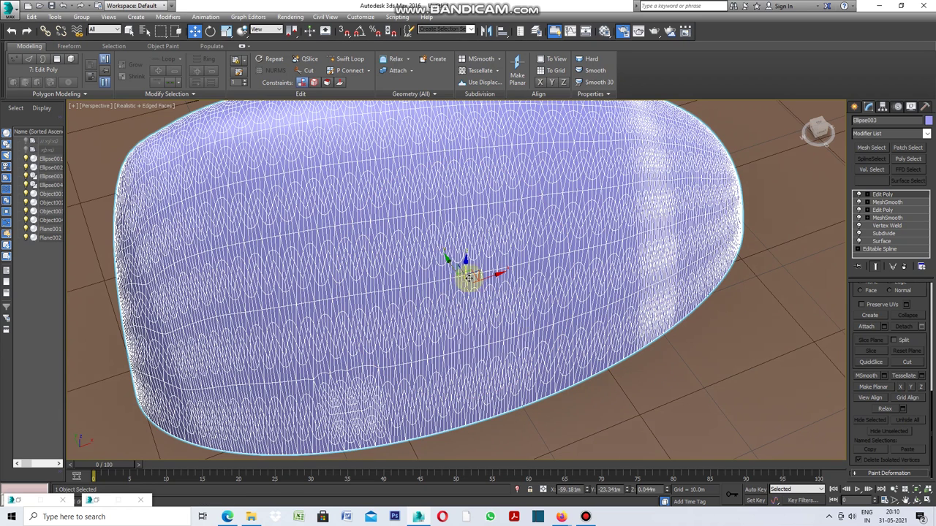
left_click(905, 501)
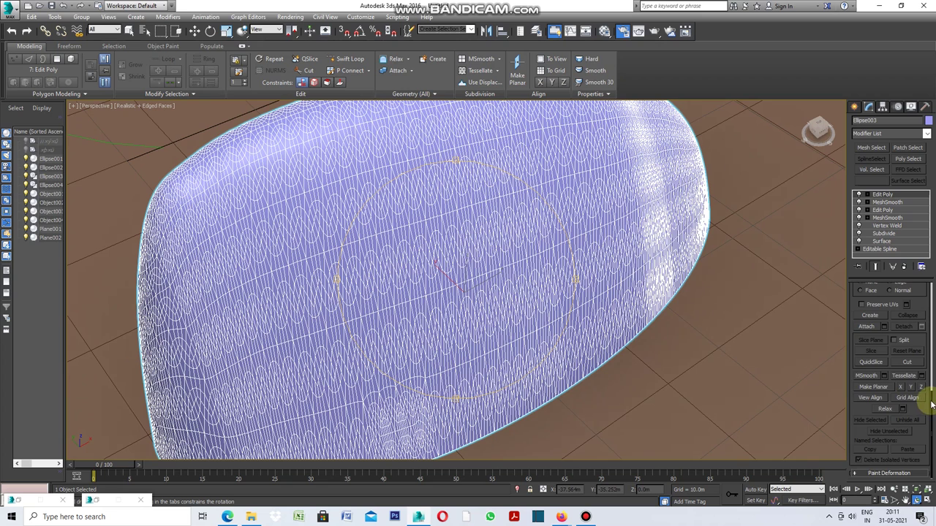
left_click_drag(930, 405, 929, 272)
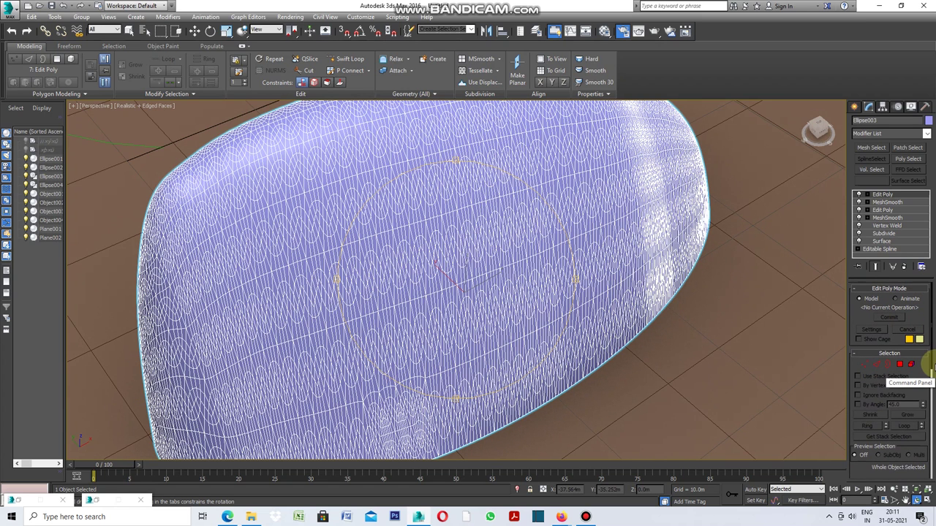
Inset all 16,128 shell polygons By Polygon with a 0.05 m amount
left_click(900, 364)
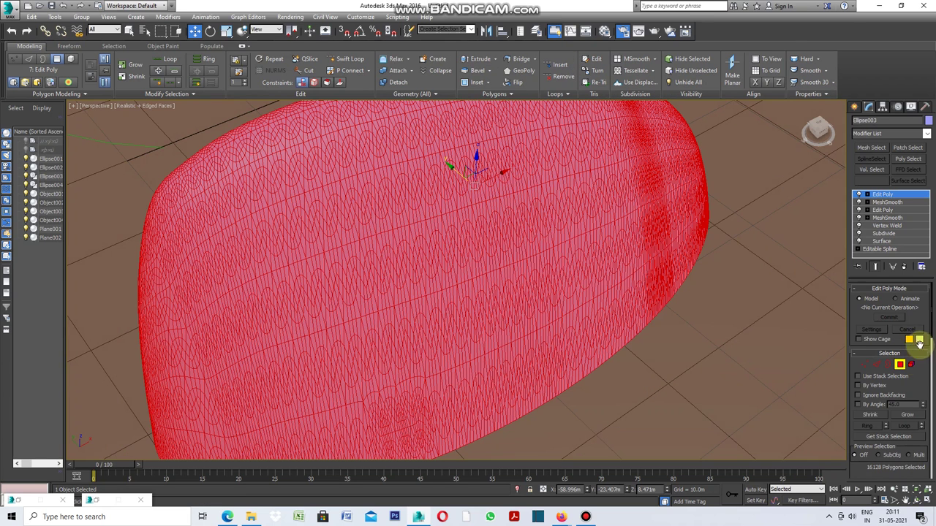
left_click_drag(932, 313, 933, 360)
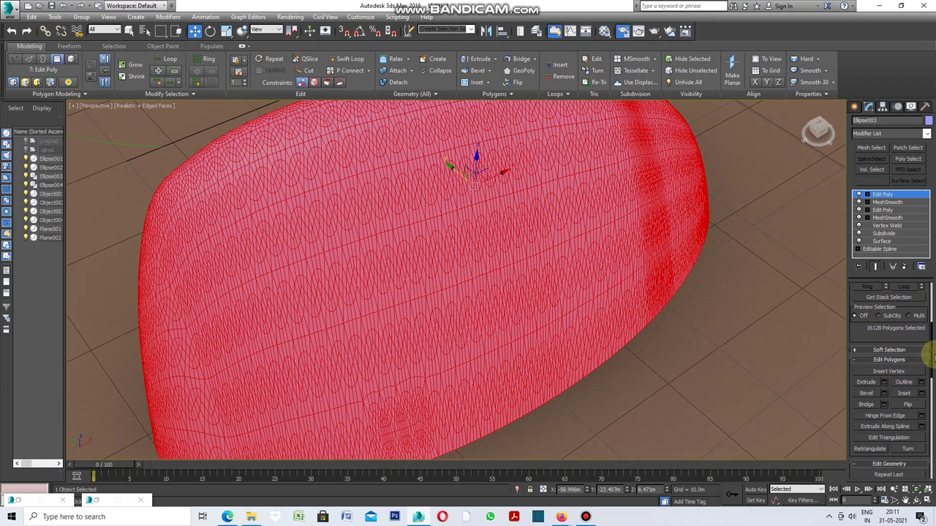
left_click(921, 396)
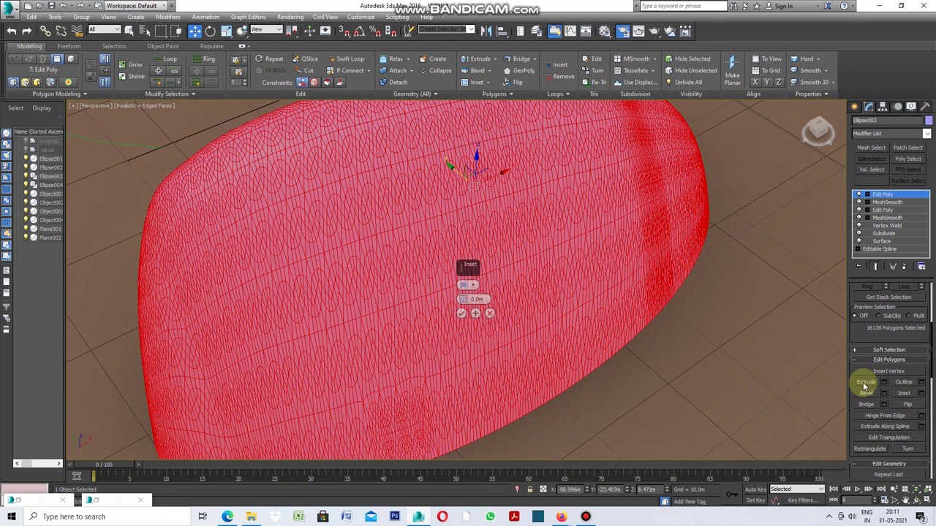
left_click(474, 285)
left_click(502, 301)
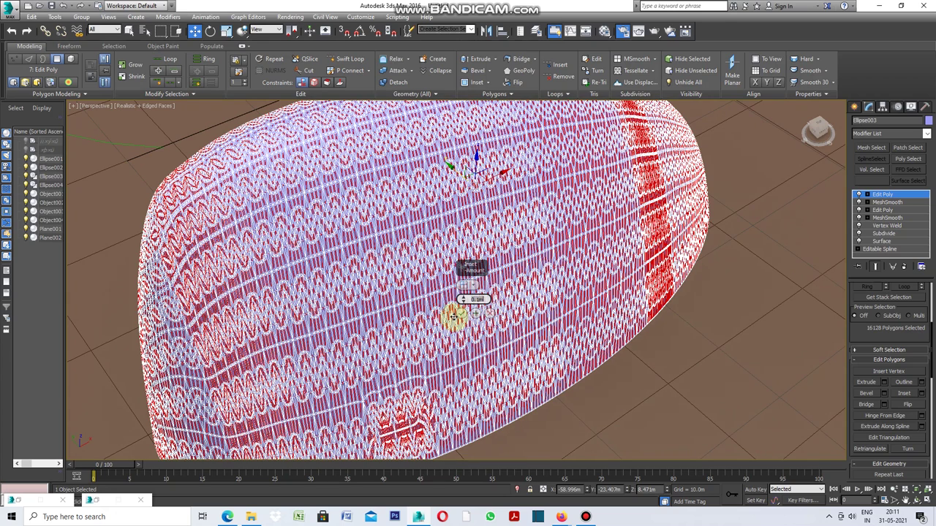
scroll(453, 312, "up", 3)
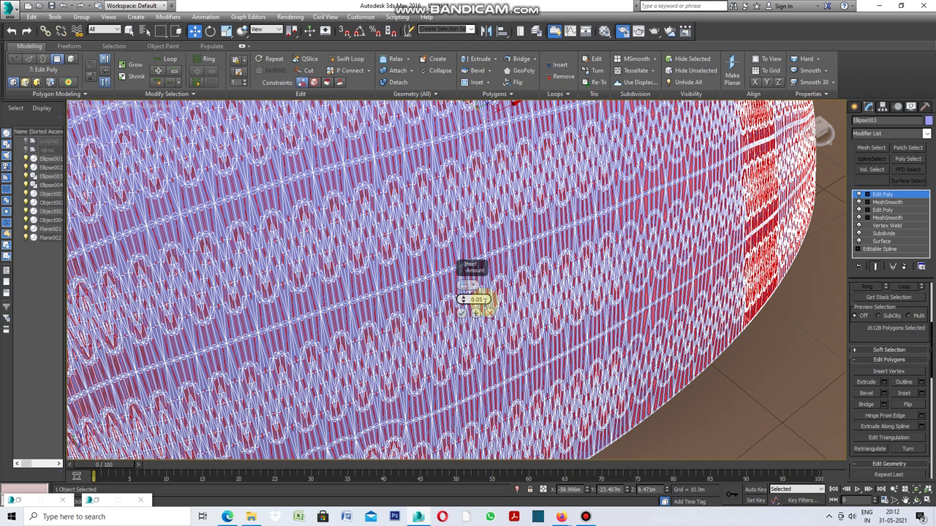
left_click_drag(462, 300, 462, 300)
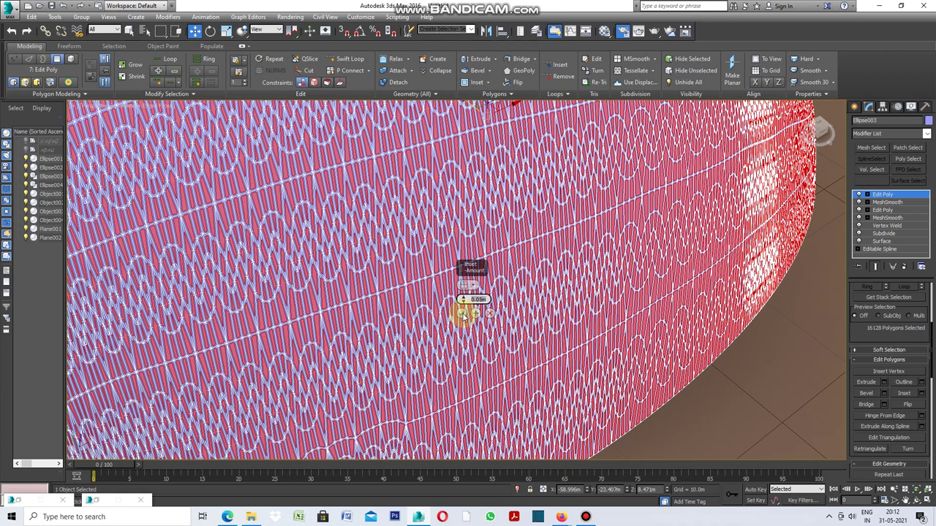
left_click(462, 313)
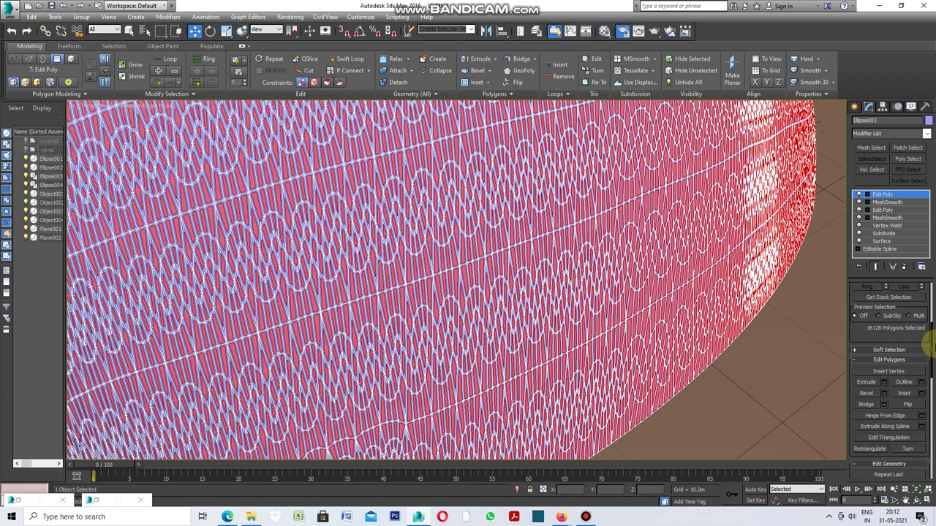
left_click_drag(933, 339, 931, 378)
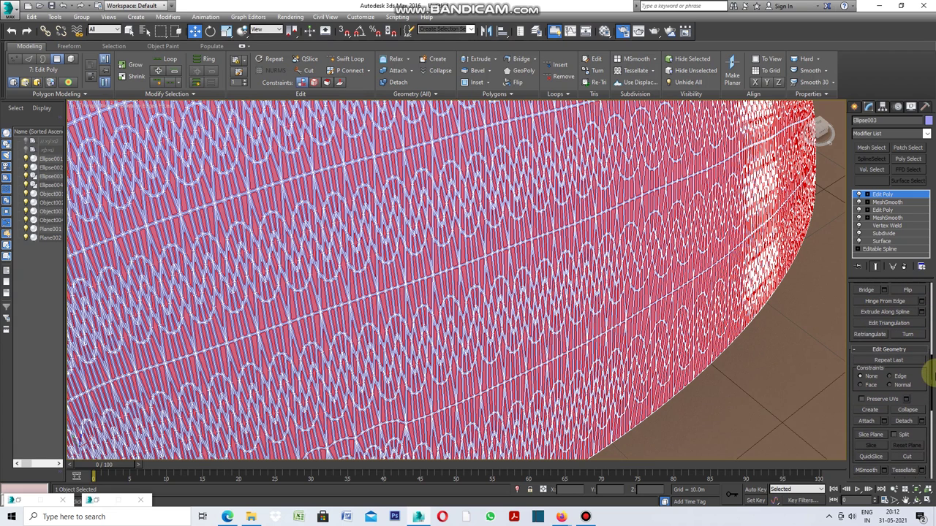
left_click(923, 425)
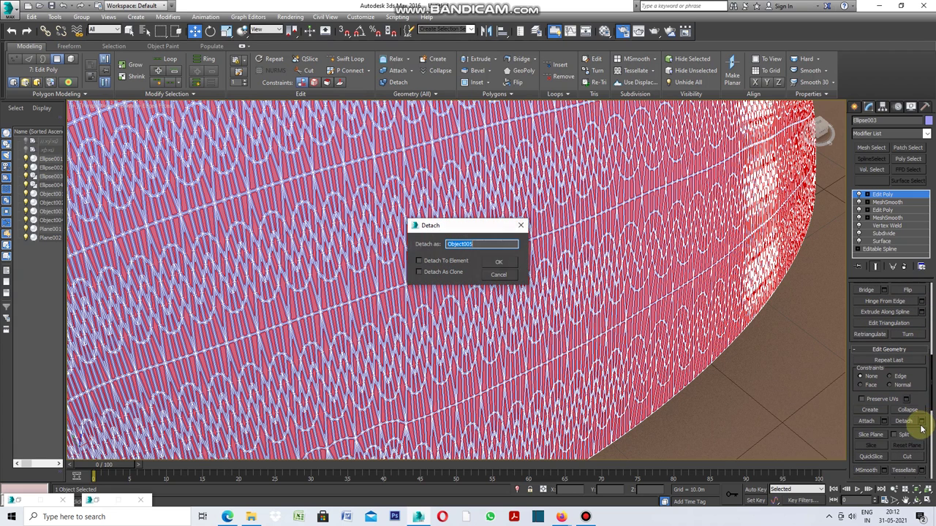
Detach the inset polygons as Object005 and set its object colour to white
left_click(504, 266)
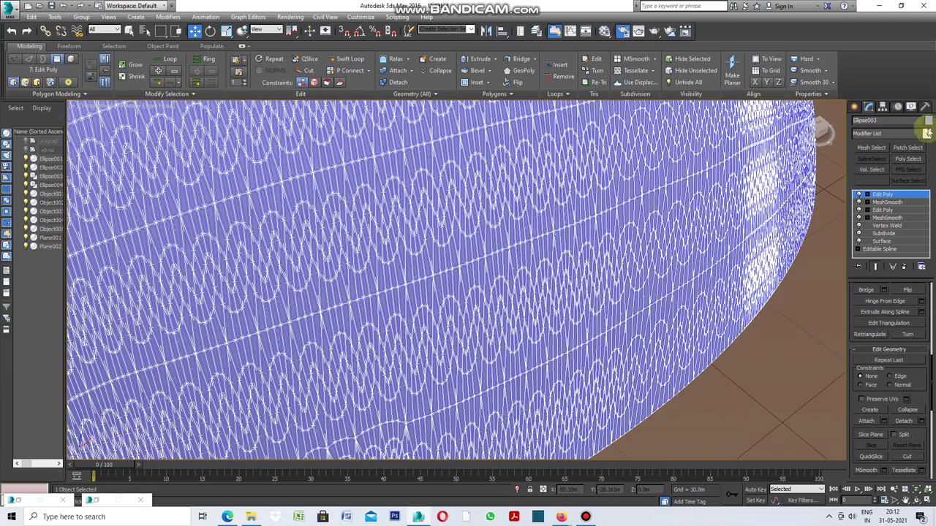
left_click(928, 121)
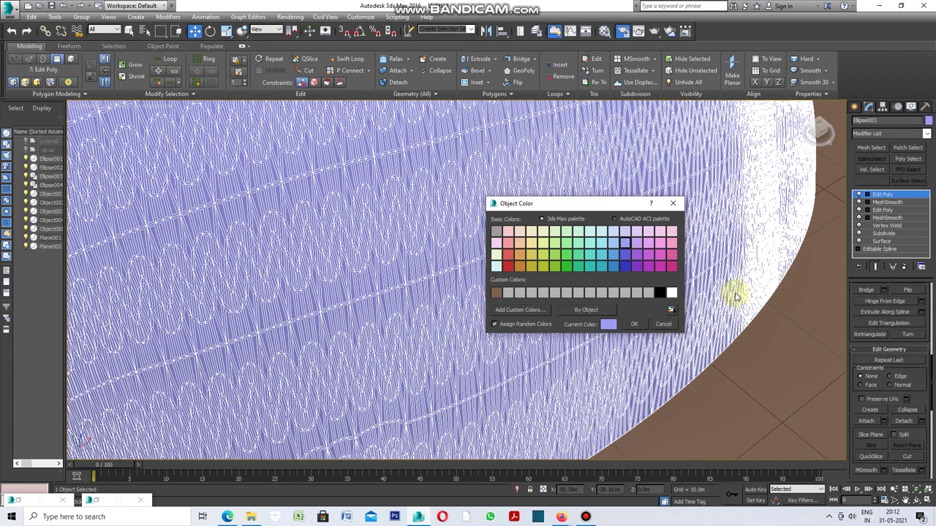
left_click(672, 293)
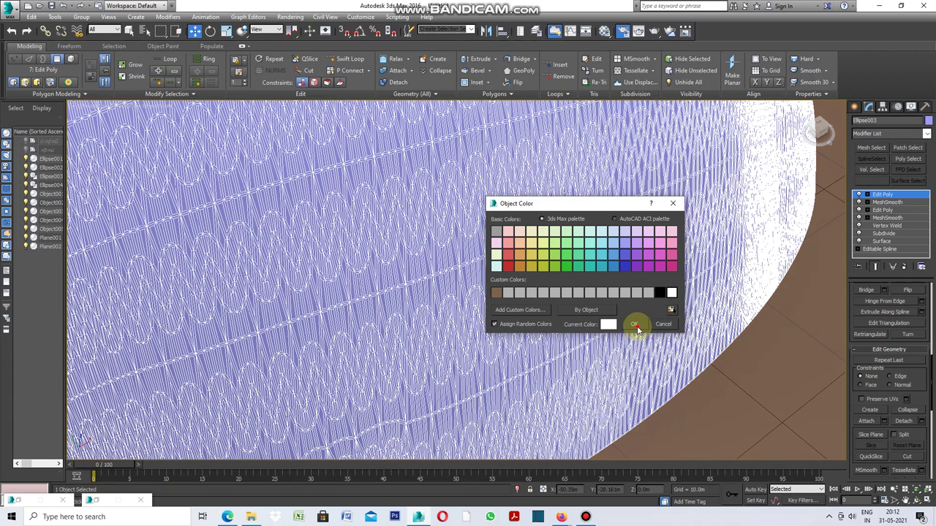
left_click(634, 324)
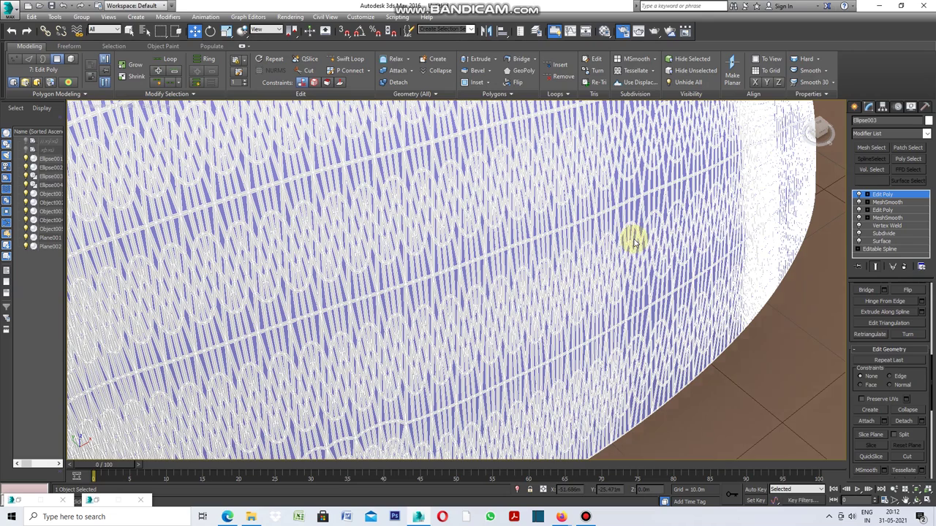
scroll(633, 244, "down", 8)
scroll(592, 227, "up", 5)
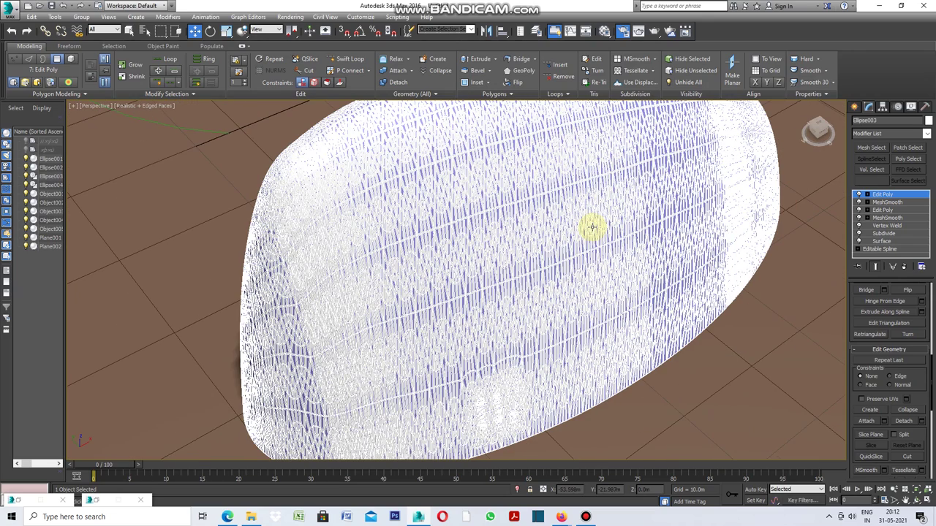
left_click(908, 499)
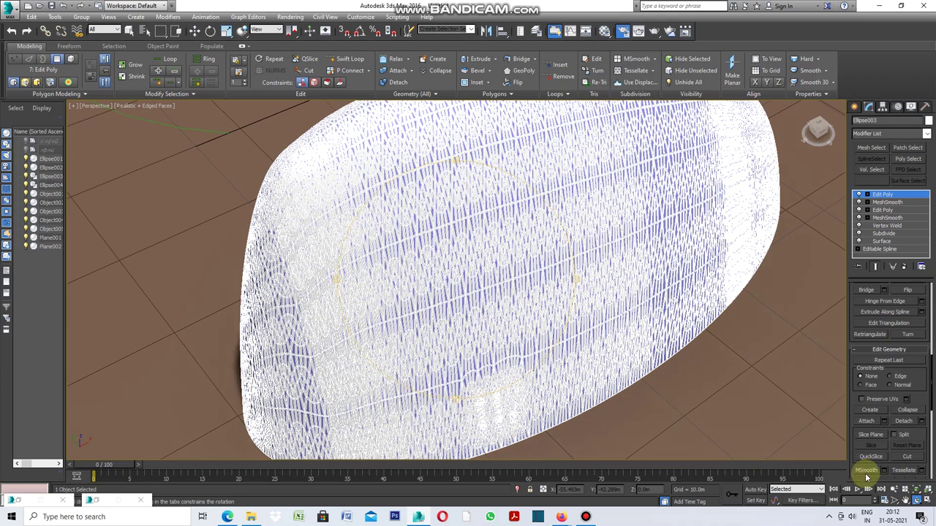
scroll(526, 229, "up", 5)
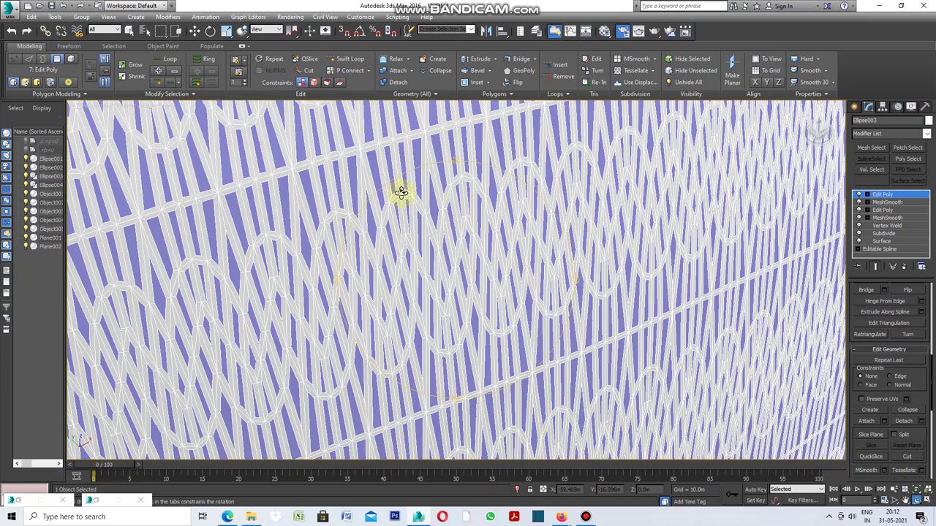
scroll(401, 192, "up", 4)
scroll(443, 196, "down", 5)
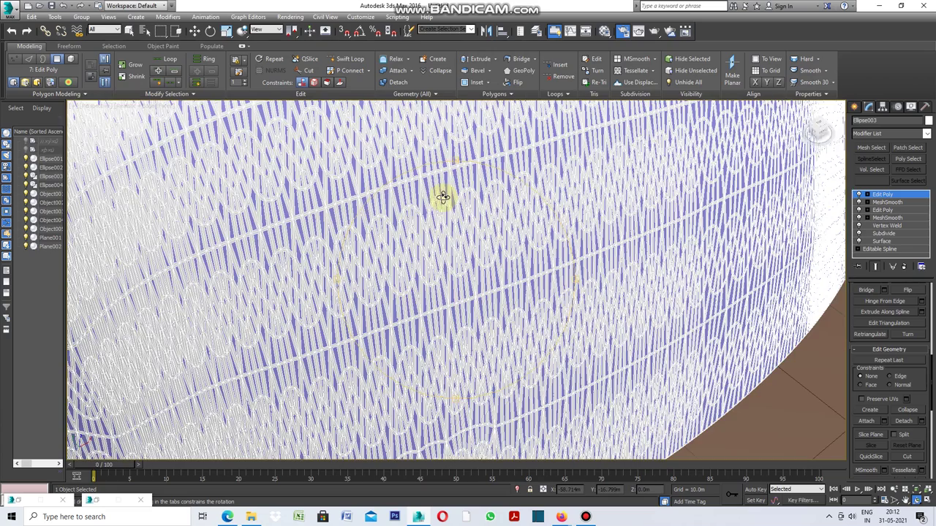
scroll(443, 196, "down", 5)
scroll(459, 215, "down", 2)
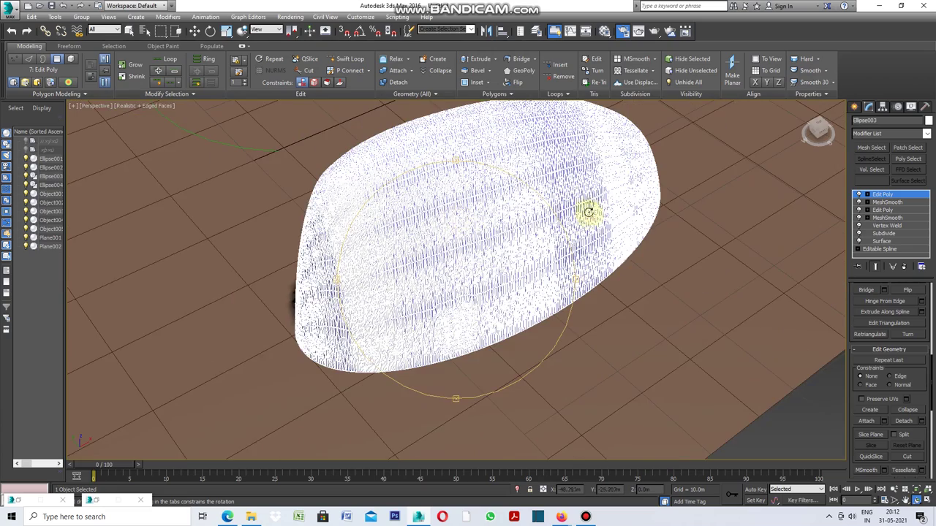
scroll(588, 212, "up", 3)
scroll(584, 204, "up", 2)
scroll(581, 196, "up", 2)
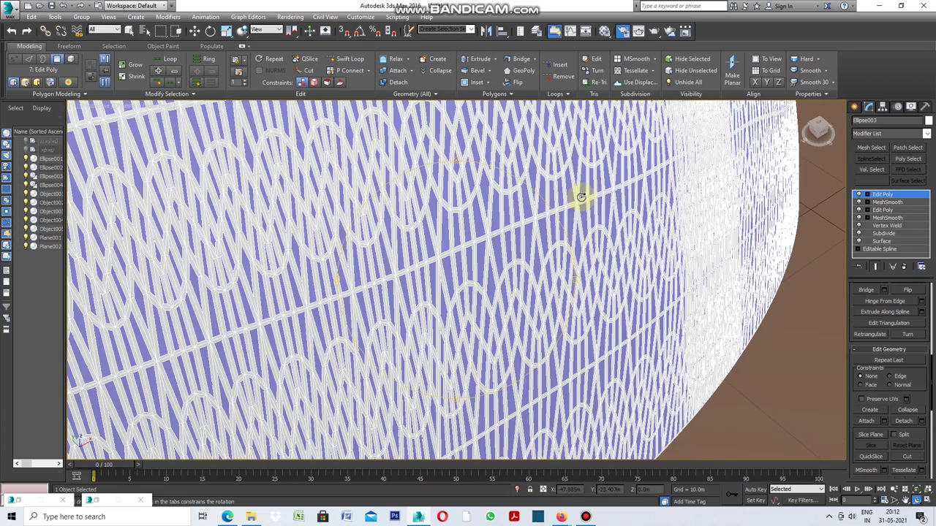